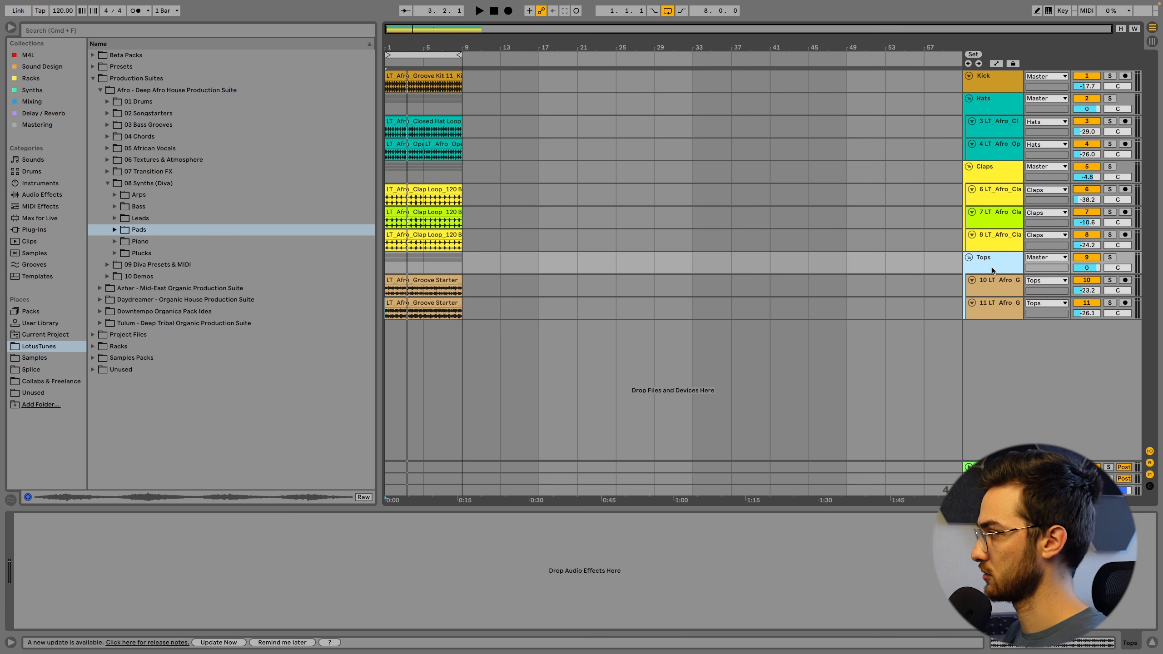
Insert a new MIDI track below the Tops group and assign it a blue track colour
key("super+shift+t")
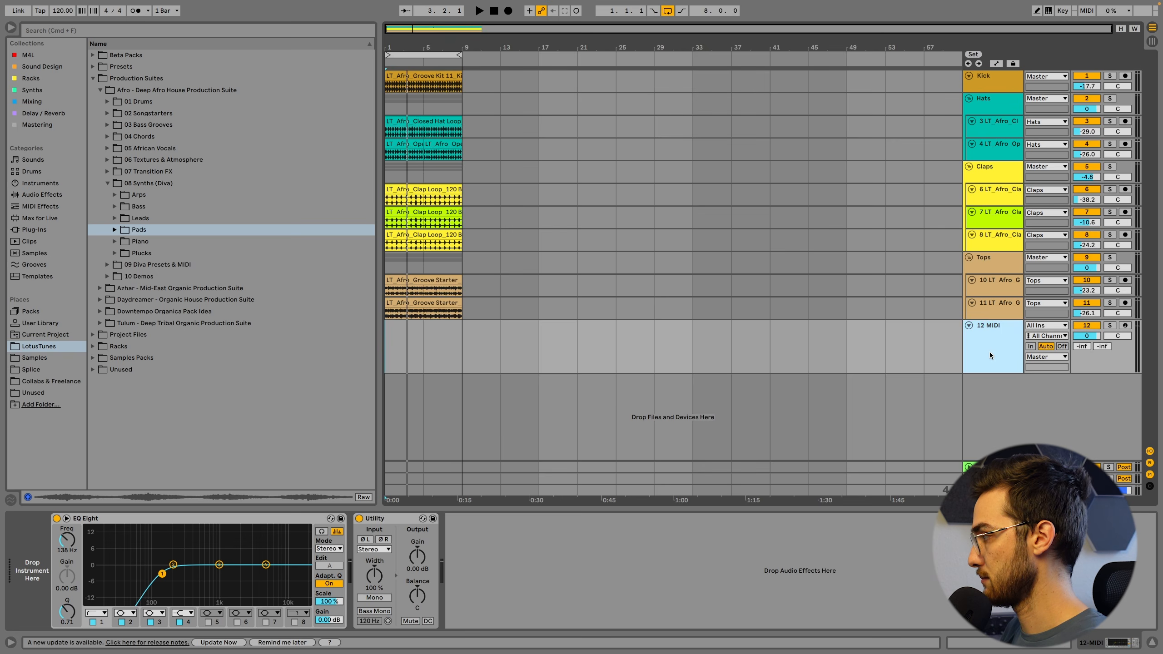
right_click(989, 352)
left_click(1085, 550)
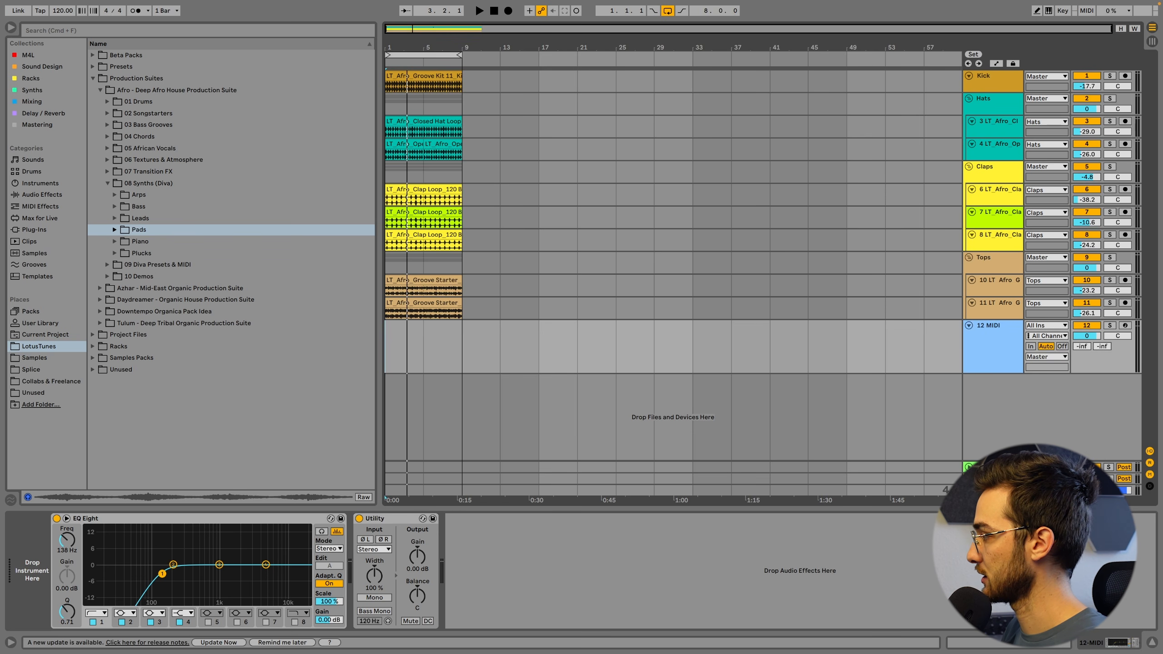
left_click(989, 366)
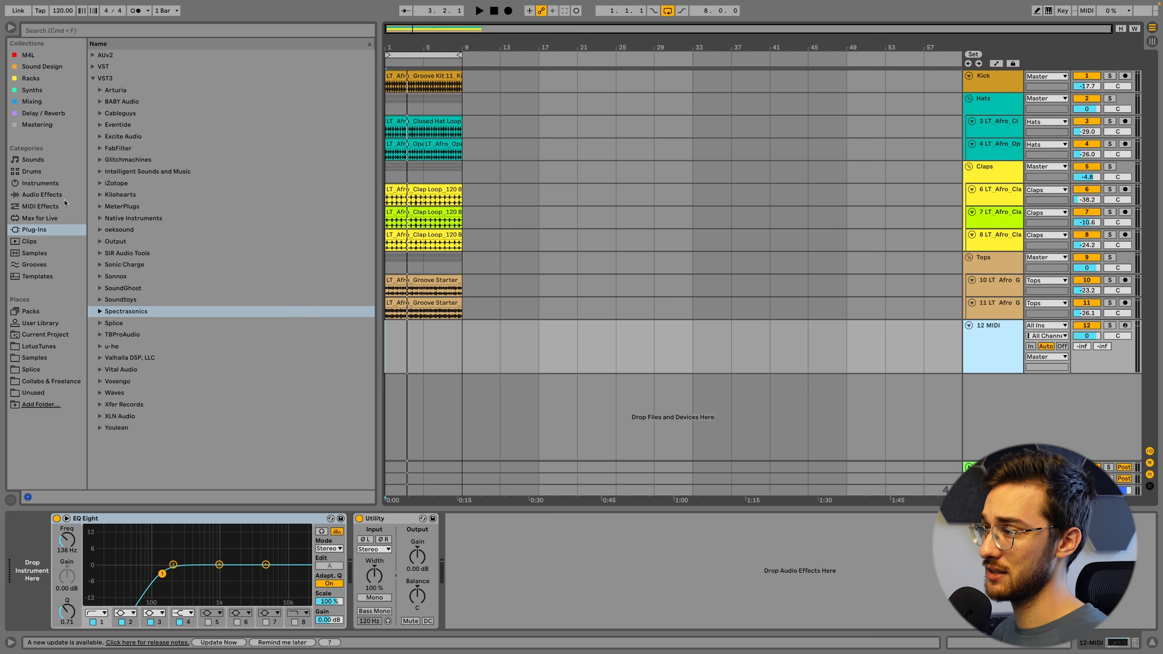
Search the instruments for "pluck" and load the Collision preset Ocean Pluck onto the new MIDI track
left_click(53, 184)
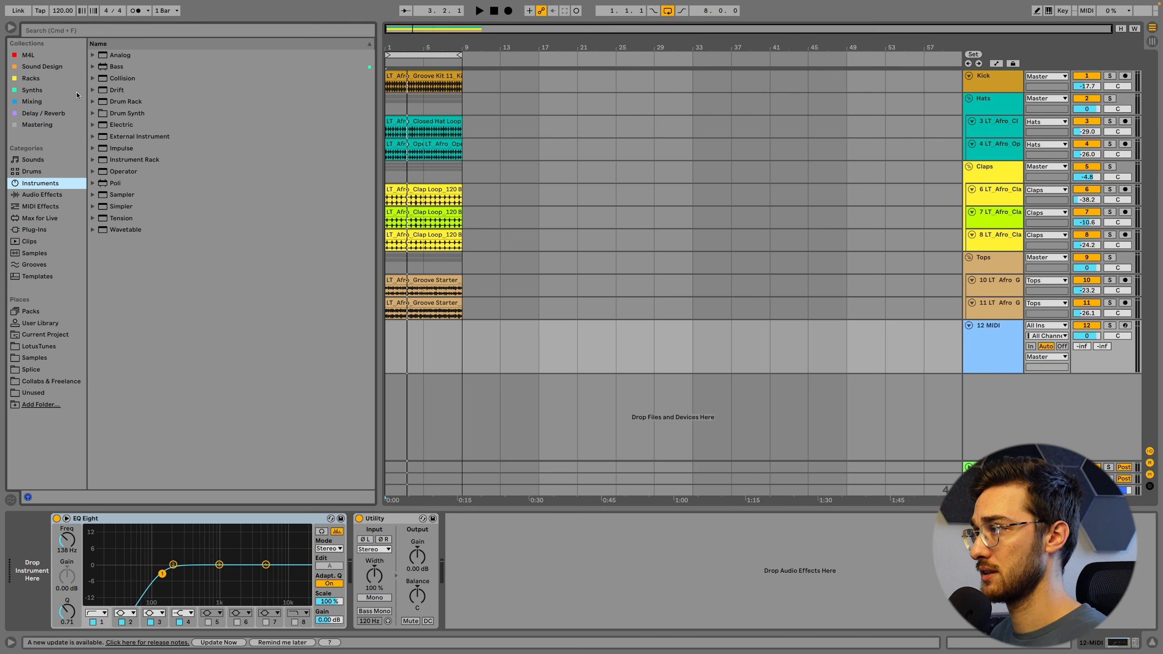
left_click(73, 30)
type("pluck")
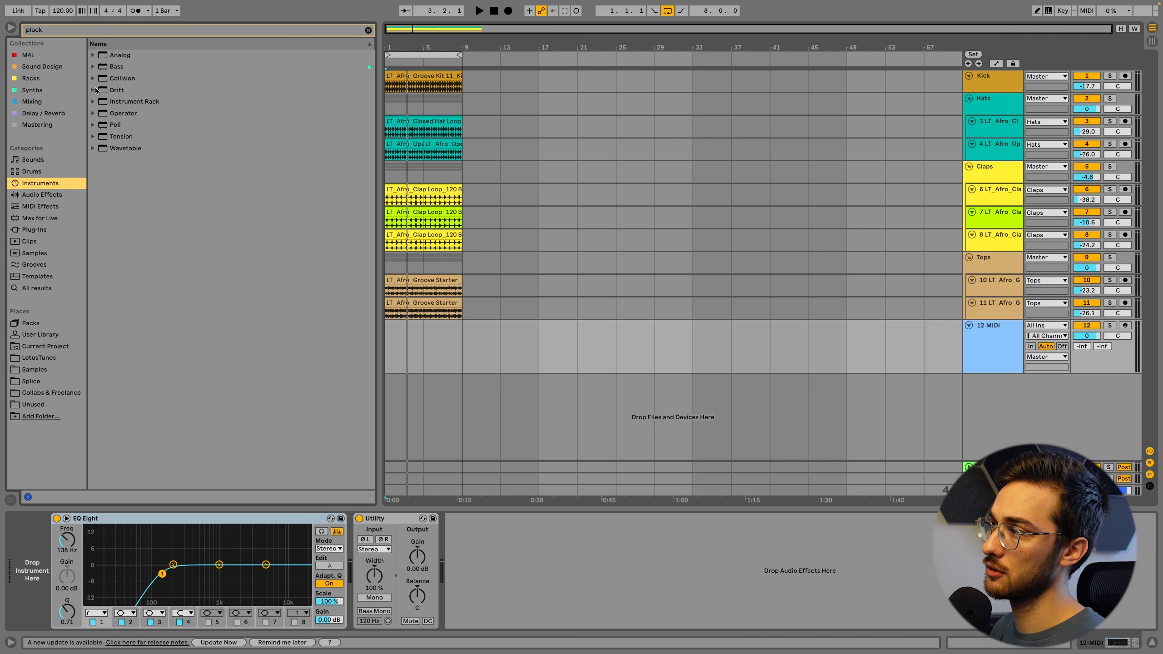
left_click(93, 55)
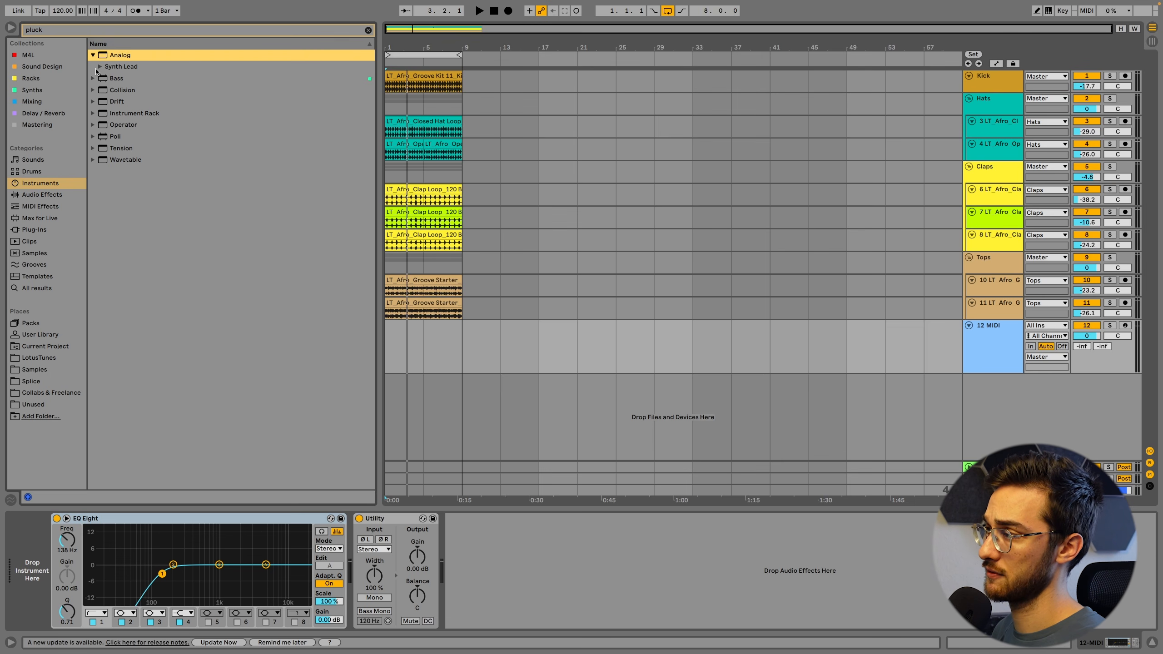
left_click(99, 67)
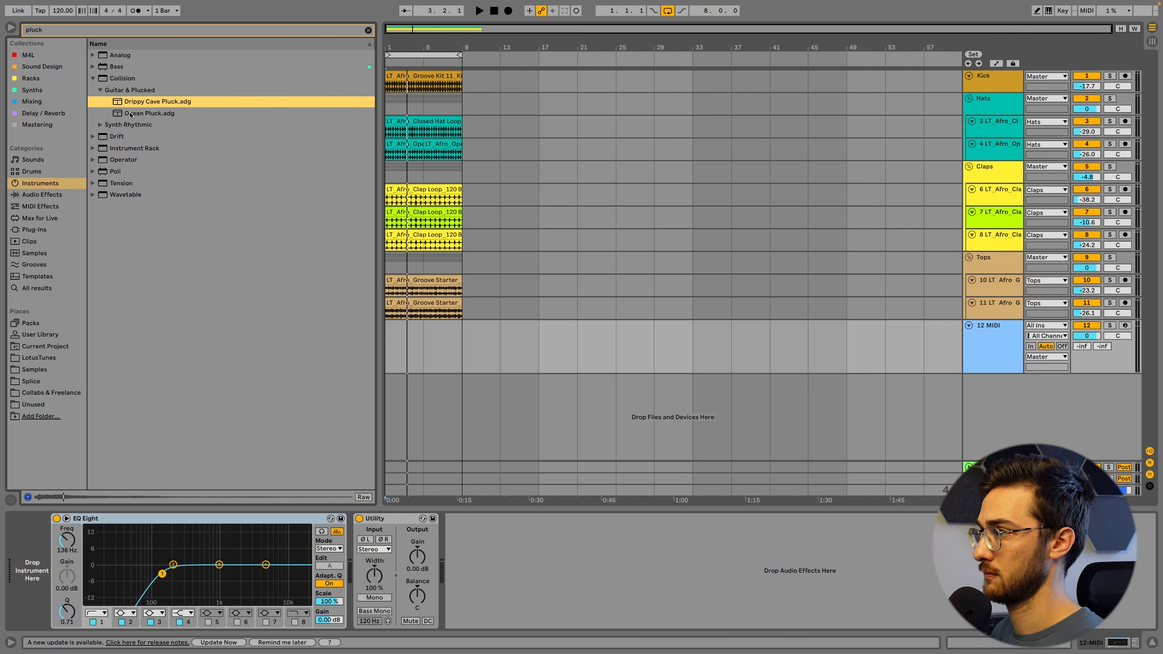
left_click(141, 114)
left_click(137, 104)
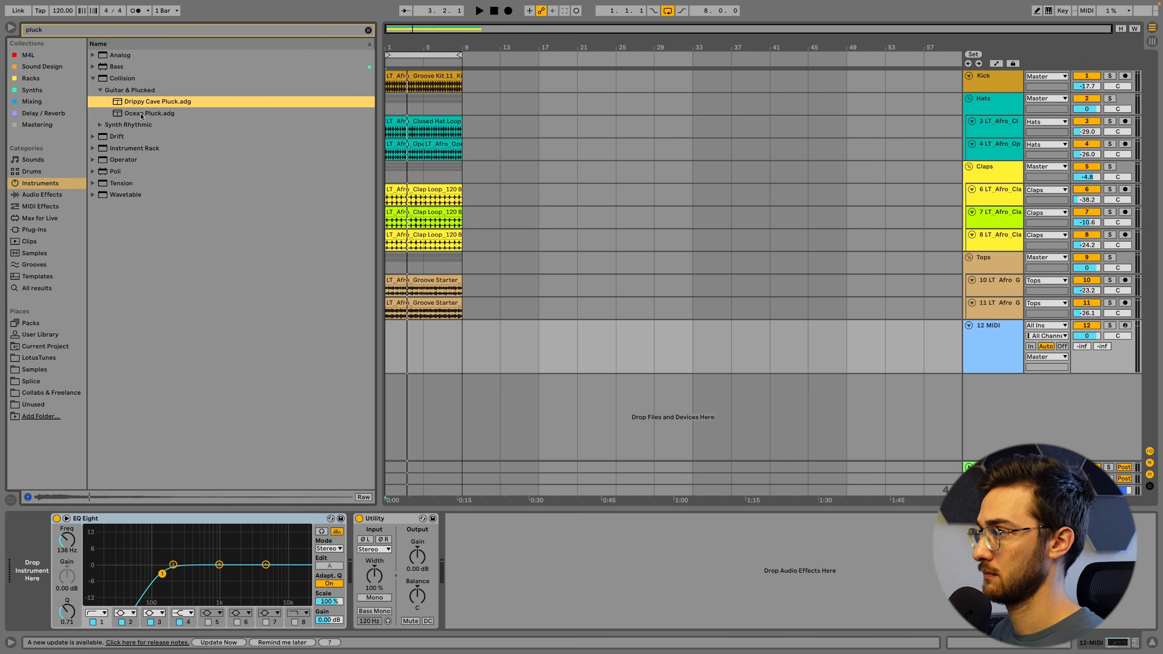
left_click(131, 115)
left_click_drag(111, 343, 37, 535)
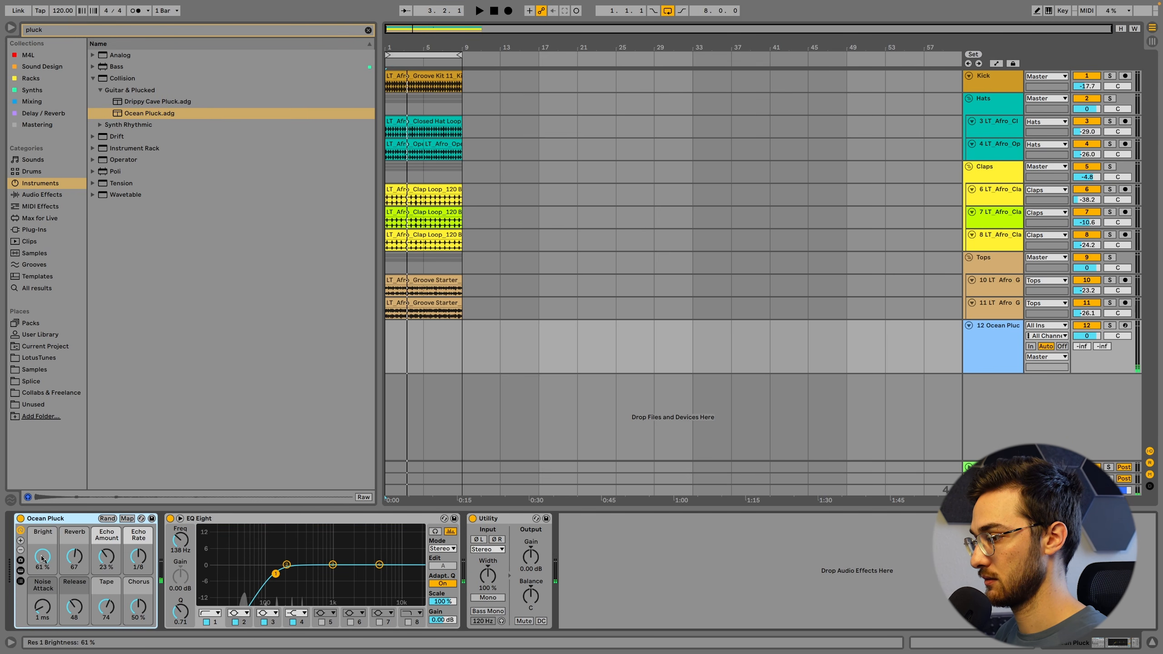
Set Ocean Pluck's Tape macro to 0 and arm its track for recording with the volume at -10.8
left_click_drag(105, 607, 106, 637)
left_click(393, 336)
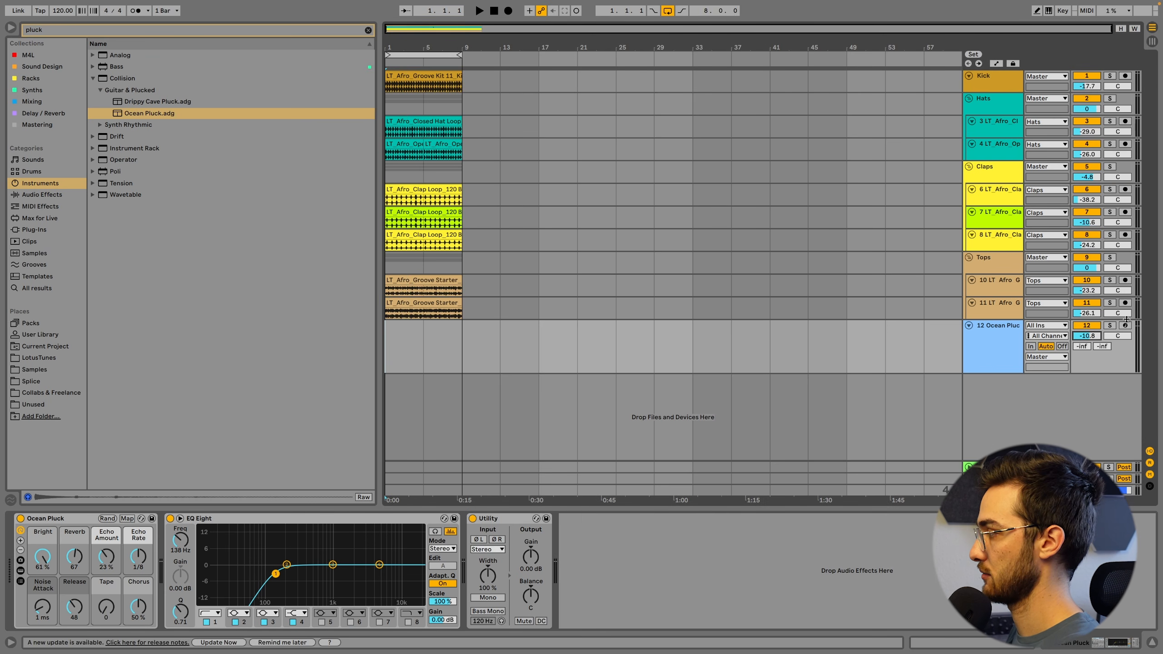
left_click(1125, 326)
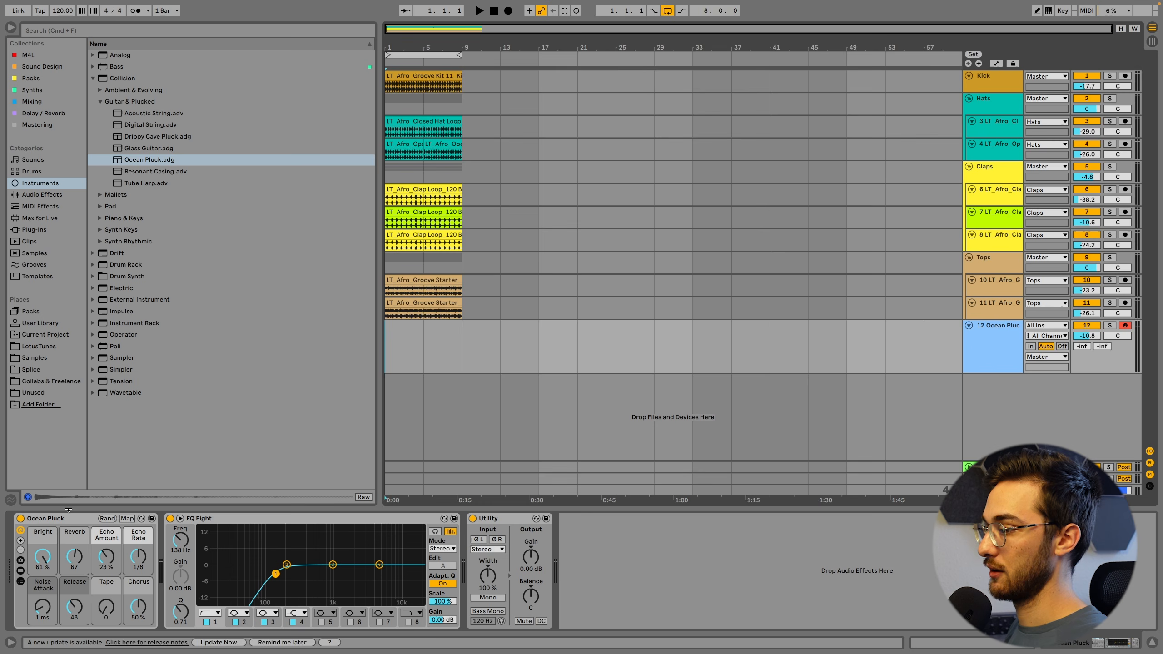
Search the audio effects for "echo" and select the Echo device in the Delay & Loop folder
left_click(72, 518)
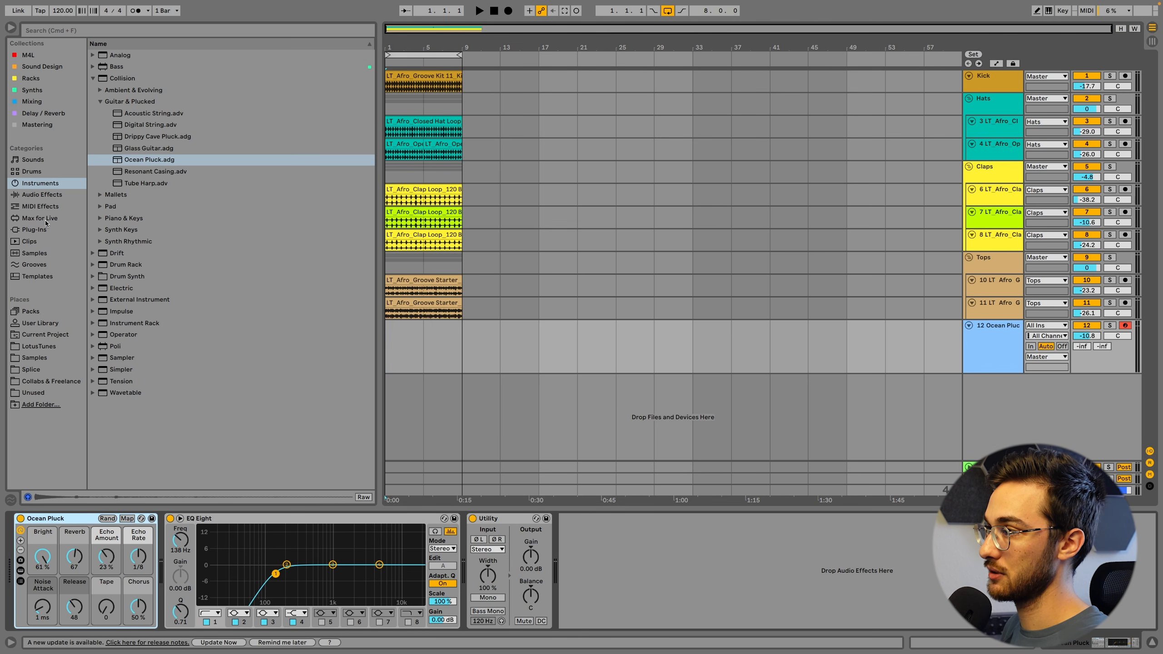
left_click(62, 31)
type("echo")
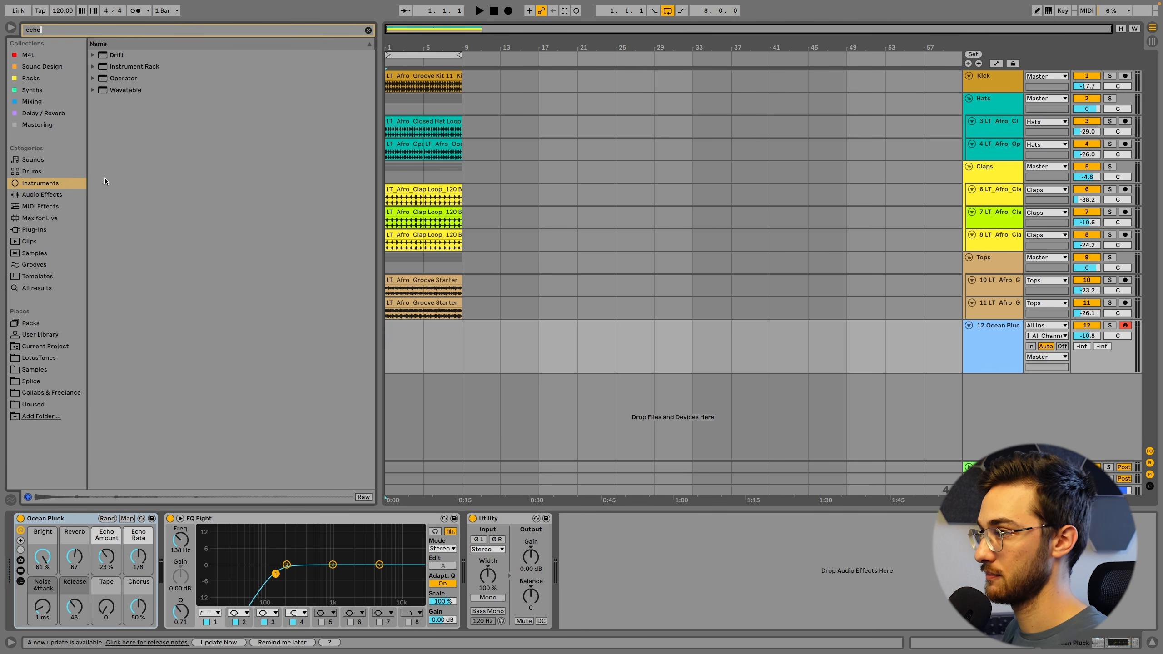
left_click(46, 195)
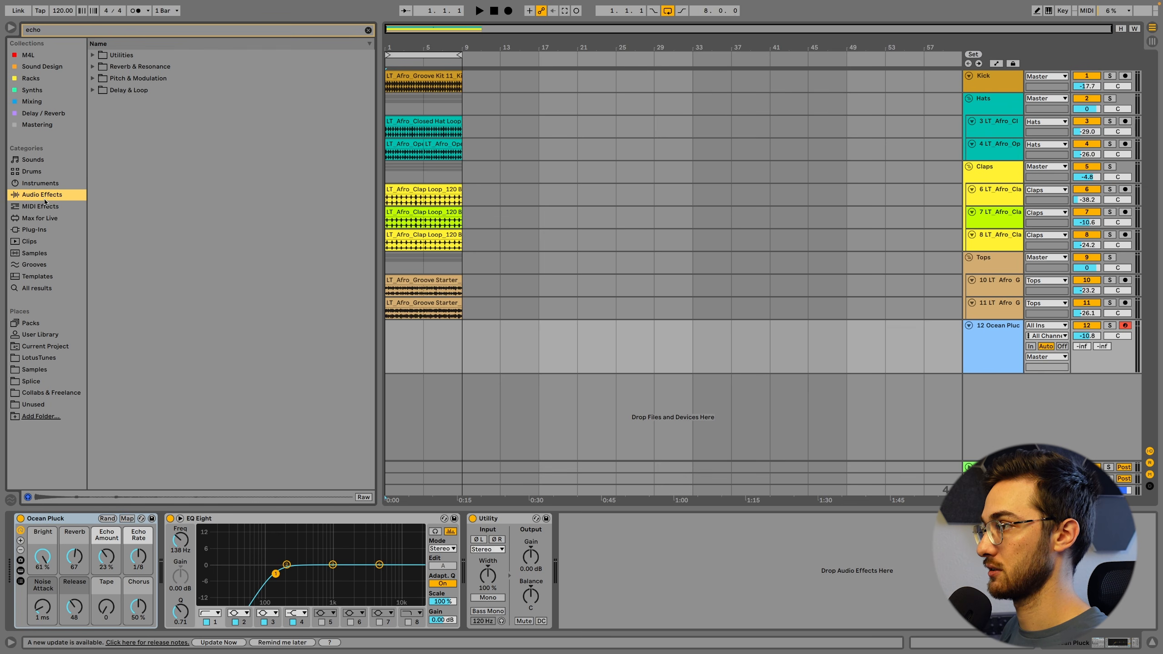
left_click(93, 90)
left_click(118, 114)
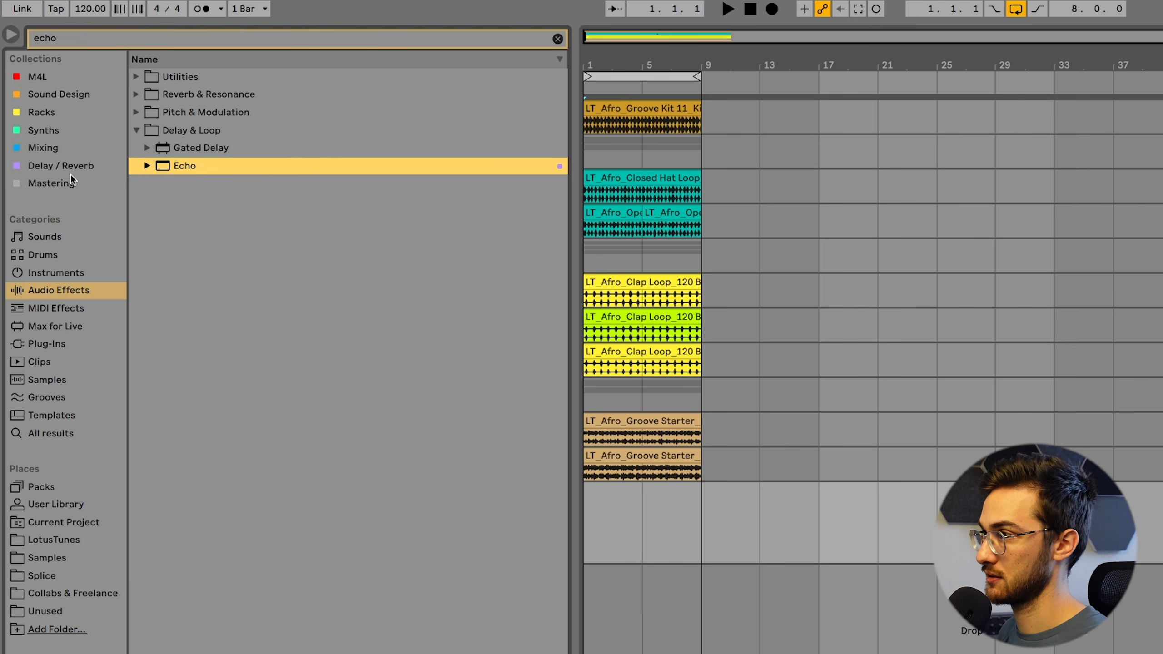
Add the Echo device to the Delay / Reverb collection and open that collection
left_click(109, 61)
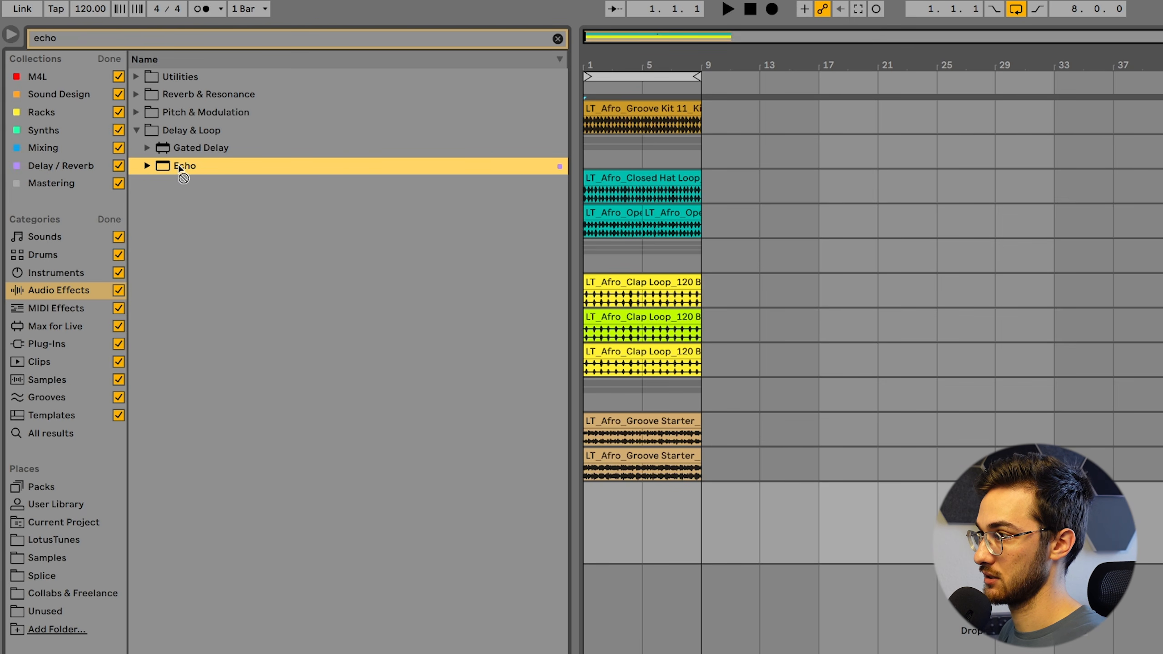
left_click_drag(179, 167, 64, 166)
left_click(63, 165)
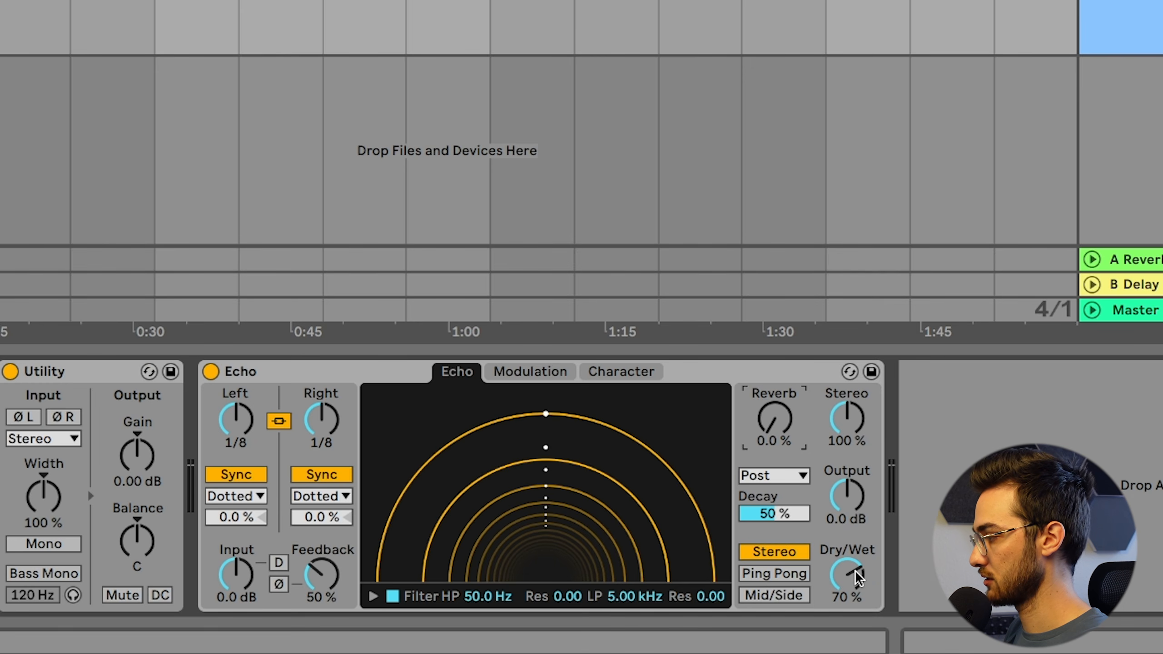
Load Echo after Utility on the pluck track, with Dry/Wet at 40 %, Reverb at 38 % and Feedback at 86 %
left_click_drag(858, 578, 857, 606)
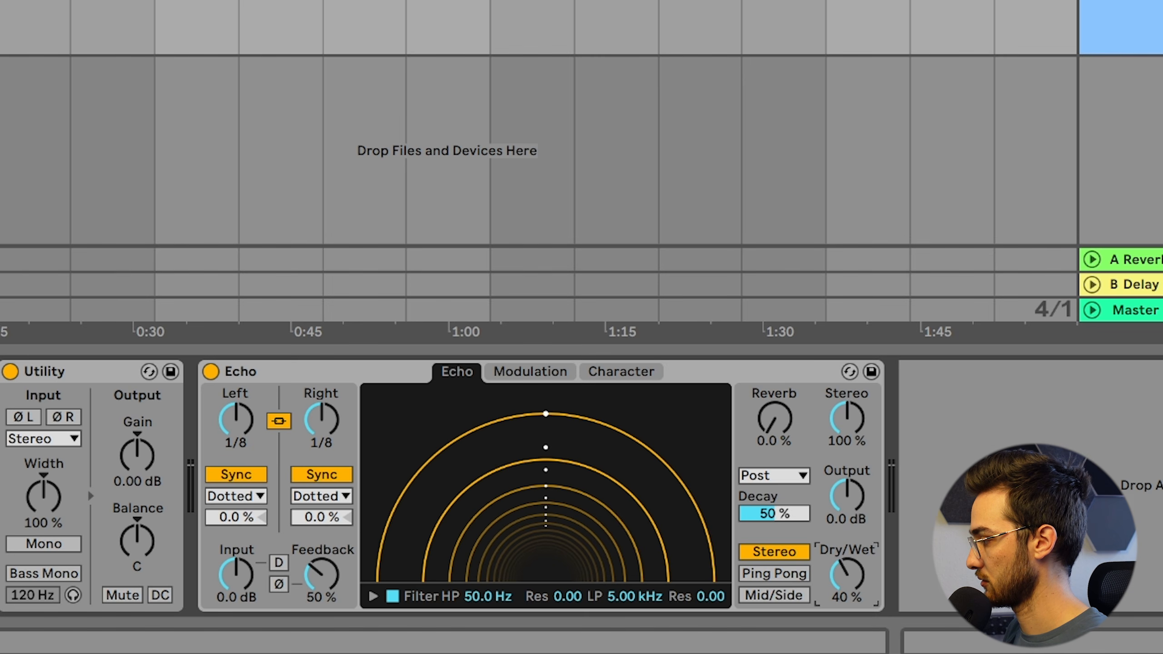
left_click_drag(767, 419, 767, 384)
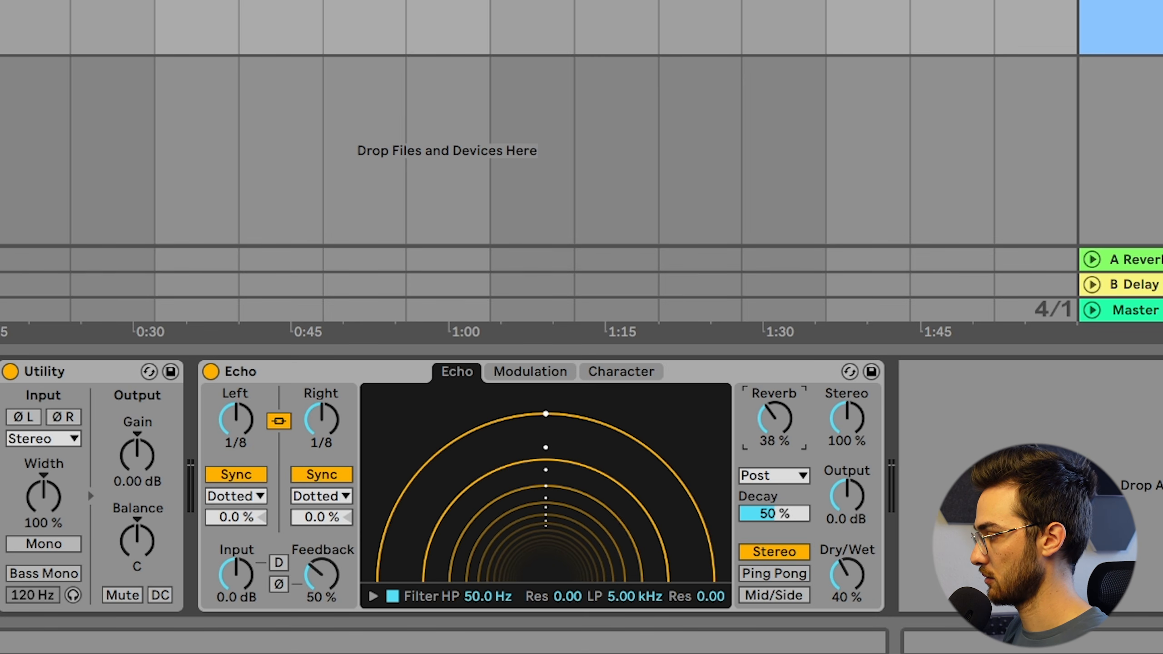
left_click_drag(323, 582, 323, 549)
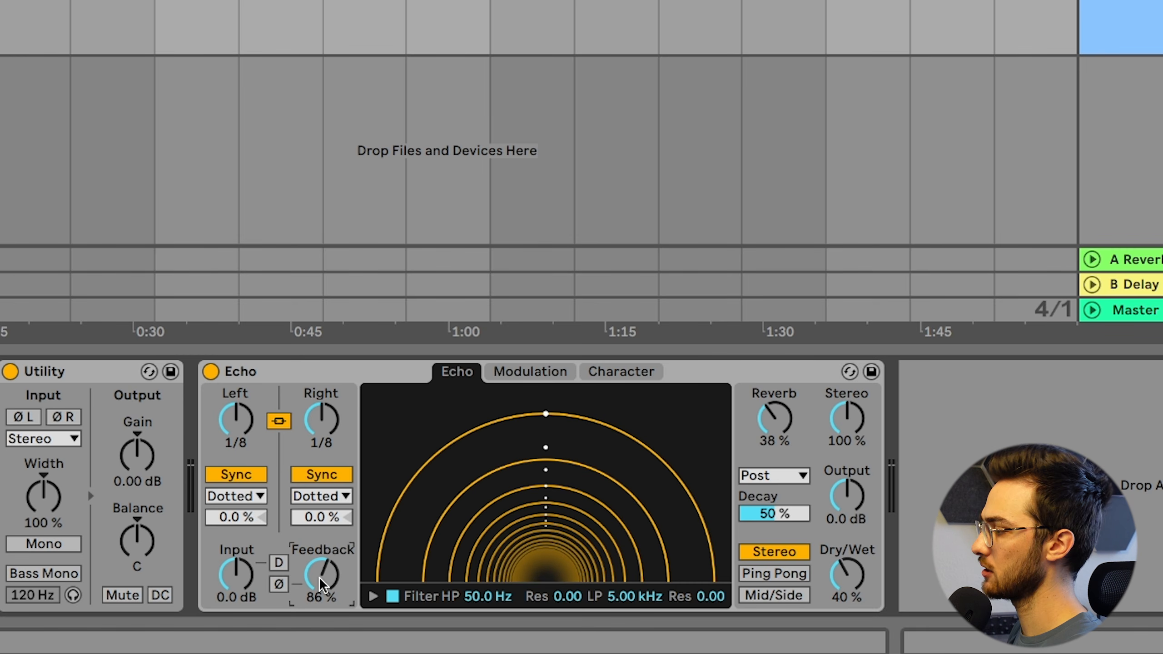
Compare Echo's Notes and Dotted delay timings while playing the pluck, and finish on Dotted
key("space")
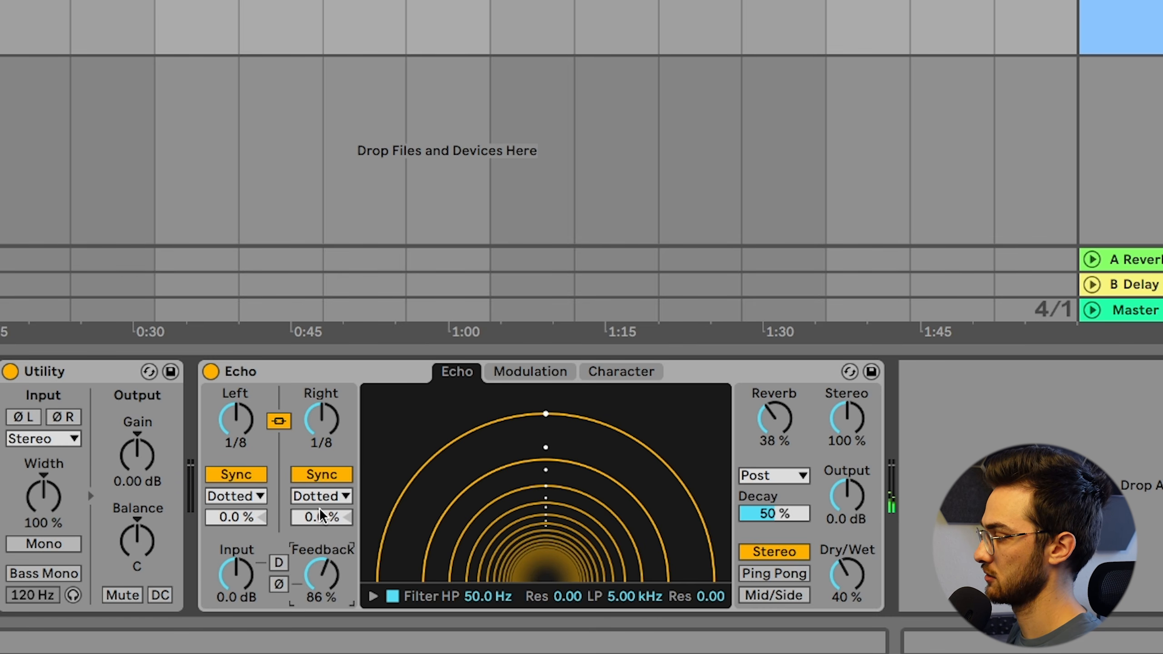
left_click(328, 497)
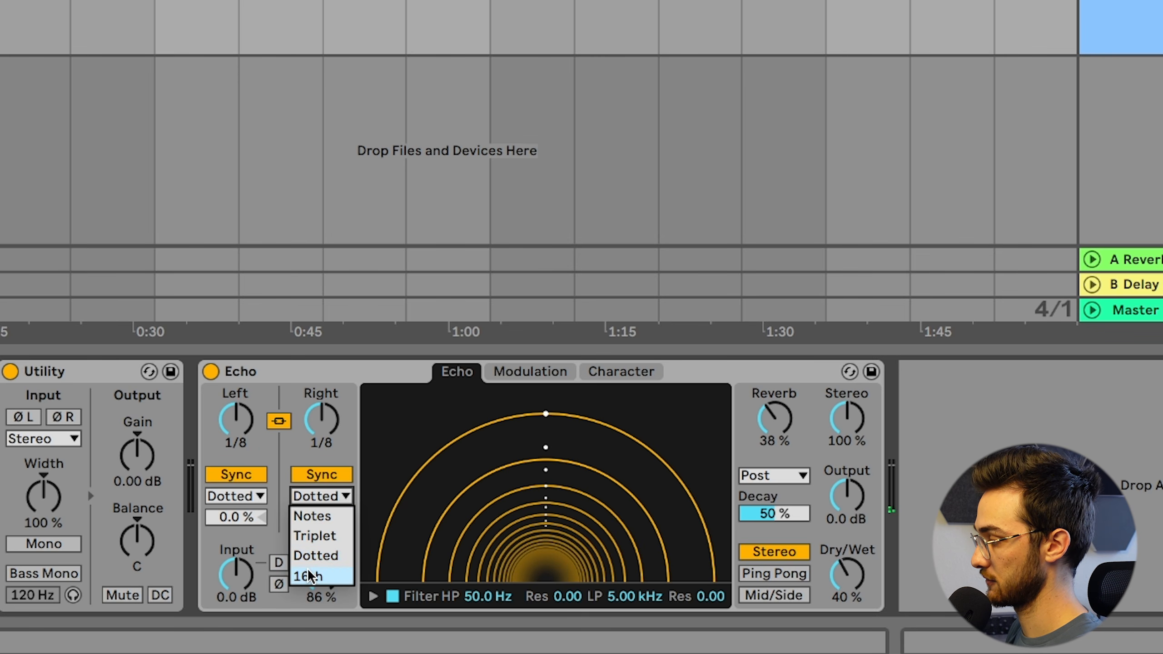
left_click(320, 517)
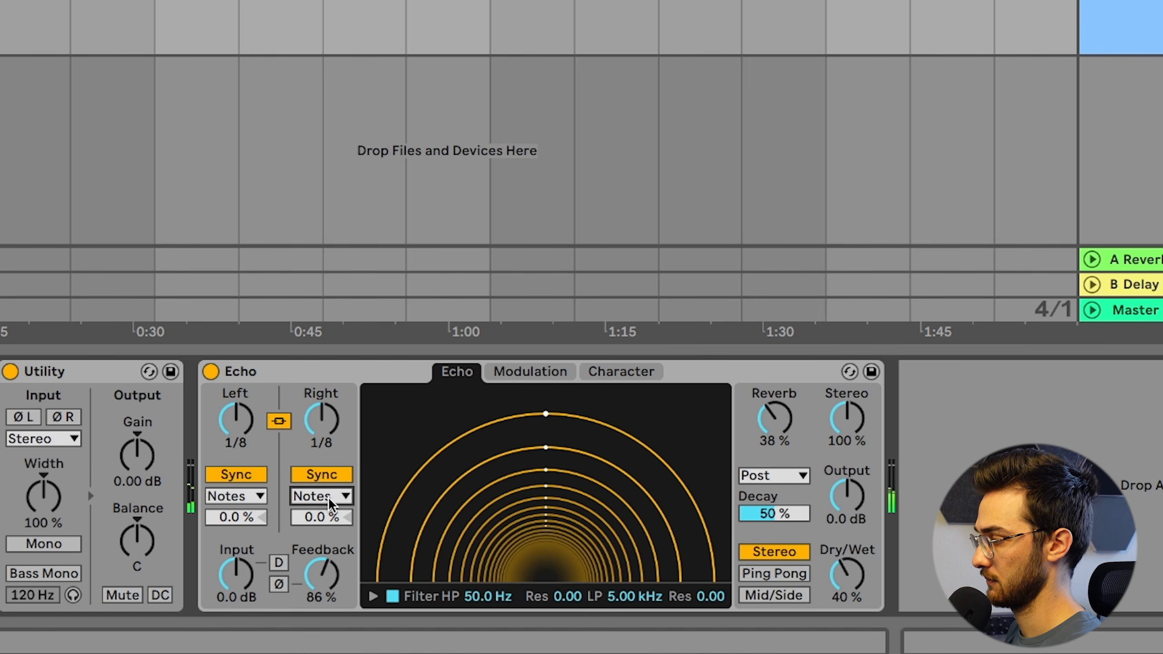
left_click_drag(328, 503, 328, 566)
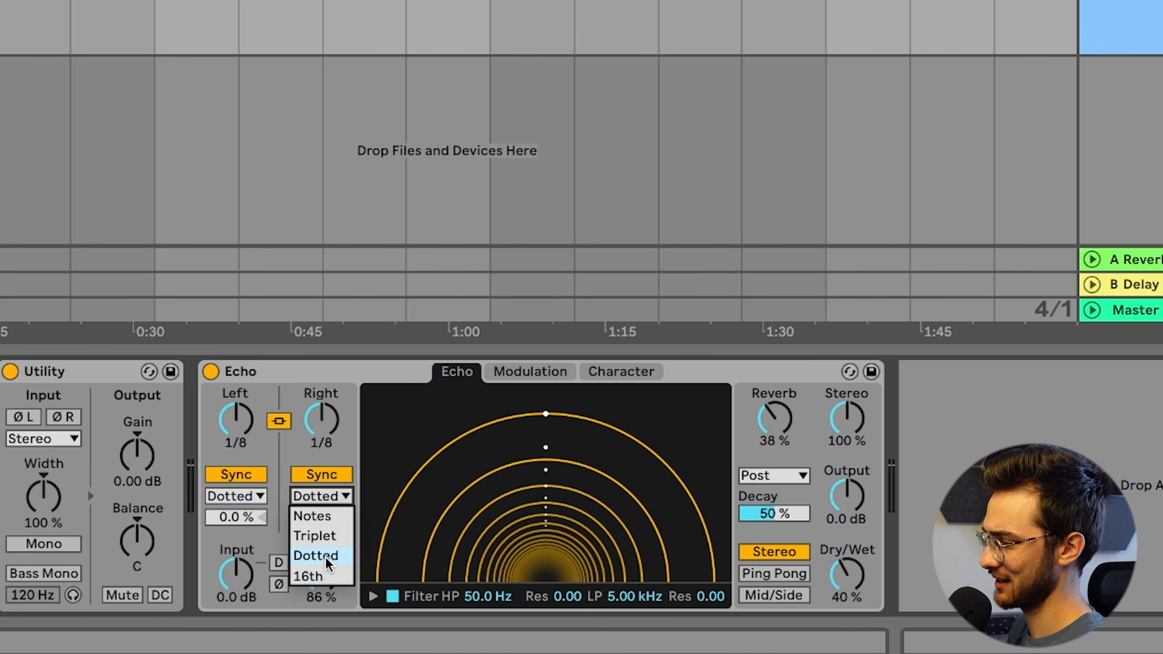
left_click(328, 564)
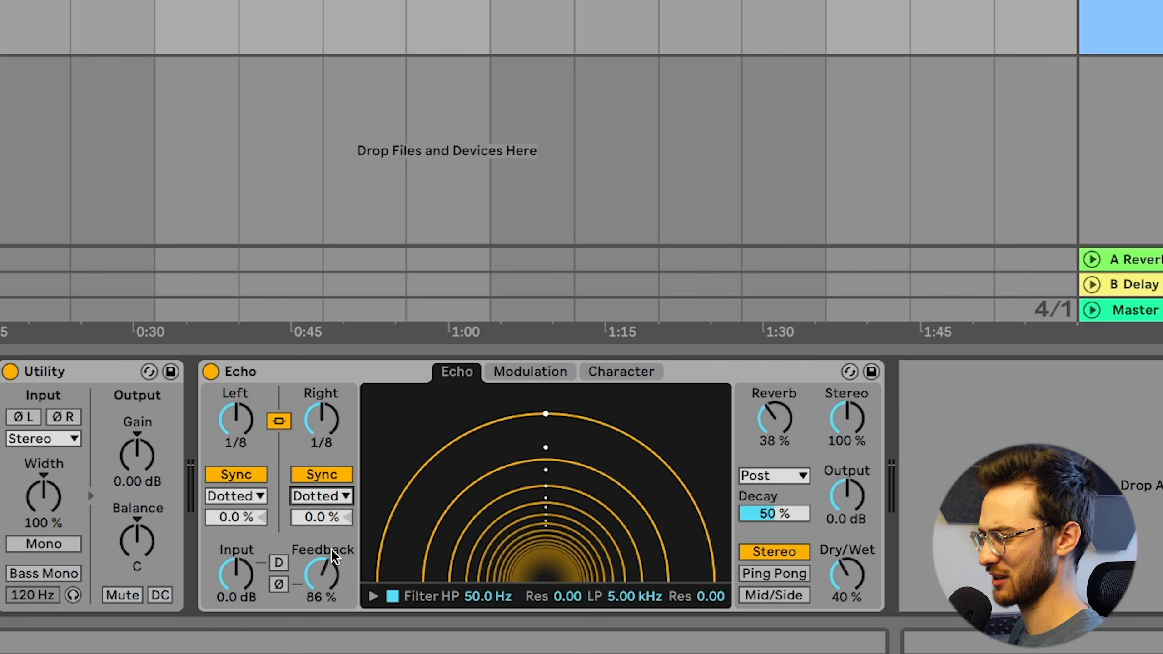
left_click(316, 501)
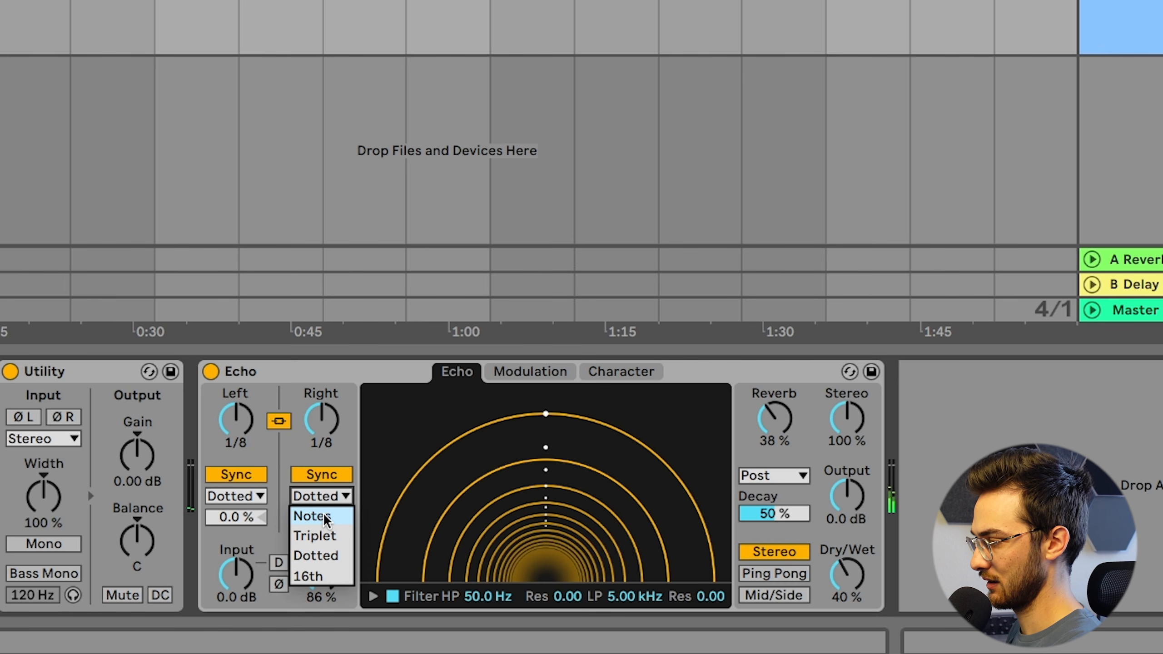
left_click(327, 515)
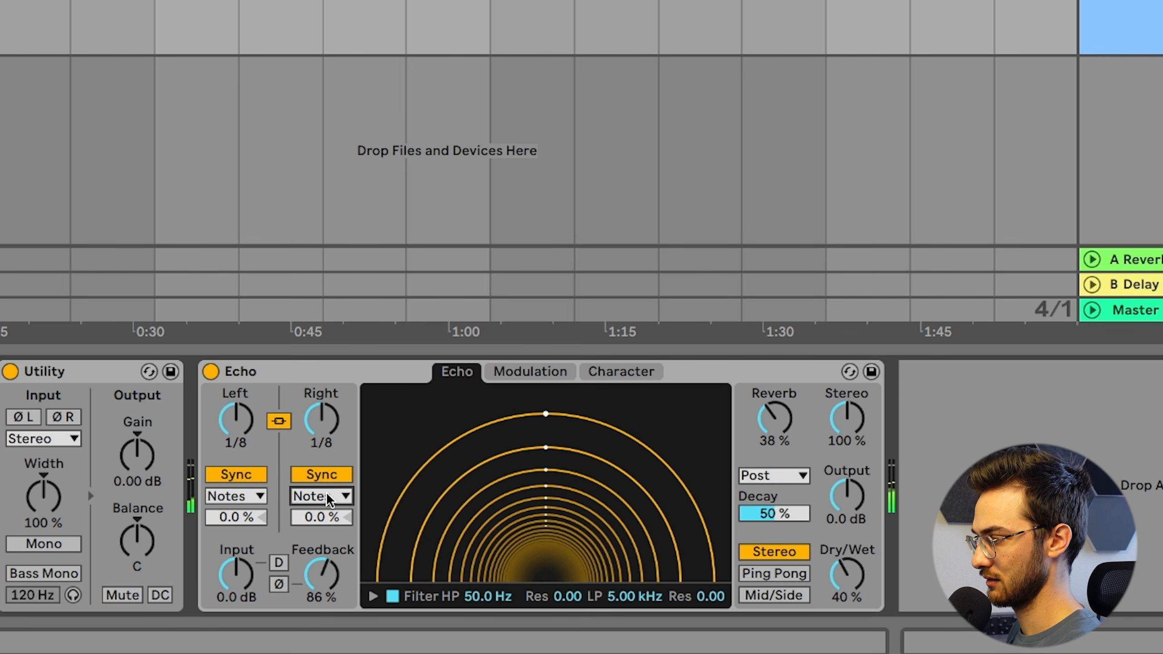
left_click(326, 496)
left_click(322, 555)
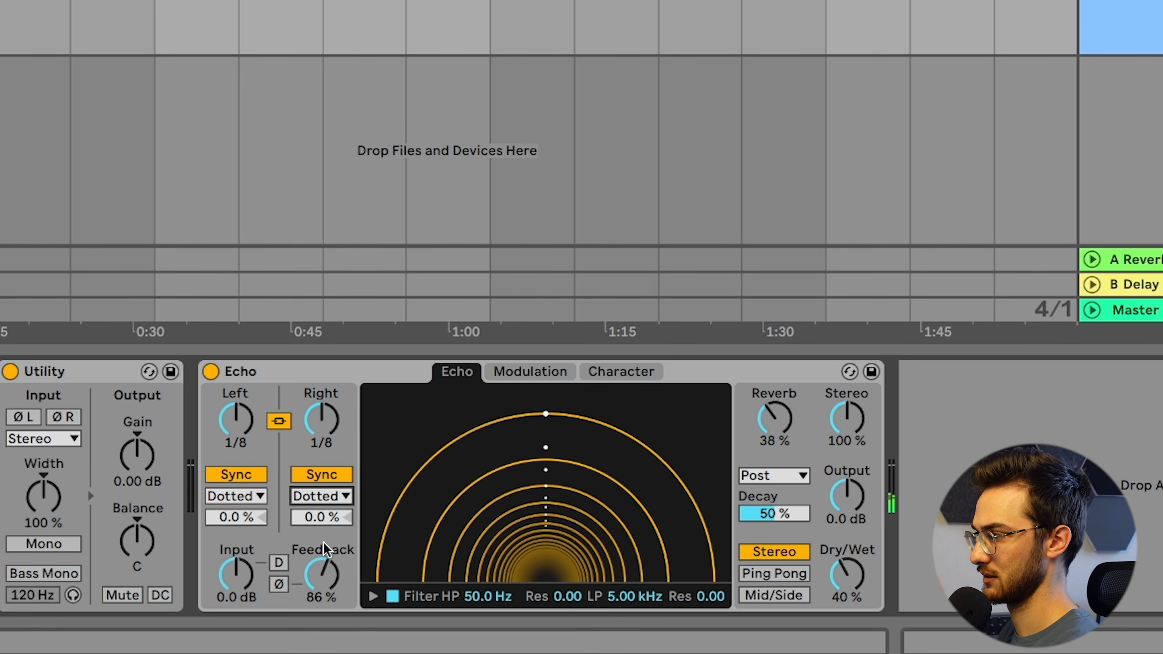
Raise Echo's Feedback to 90 % and switch its channel mode to Ping Pong
left_click(328, 563)
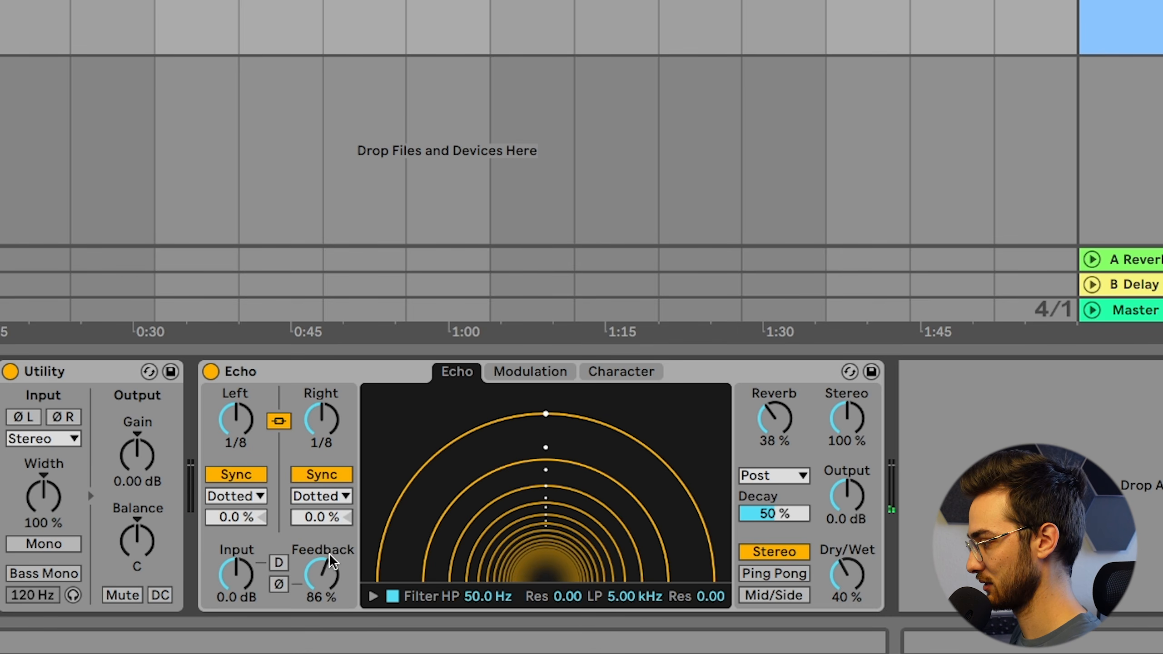
left_click_drag(328, 562, 328, 557)
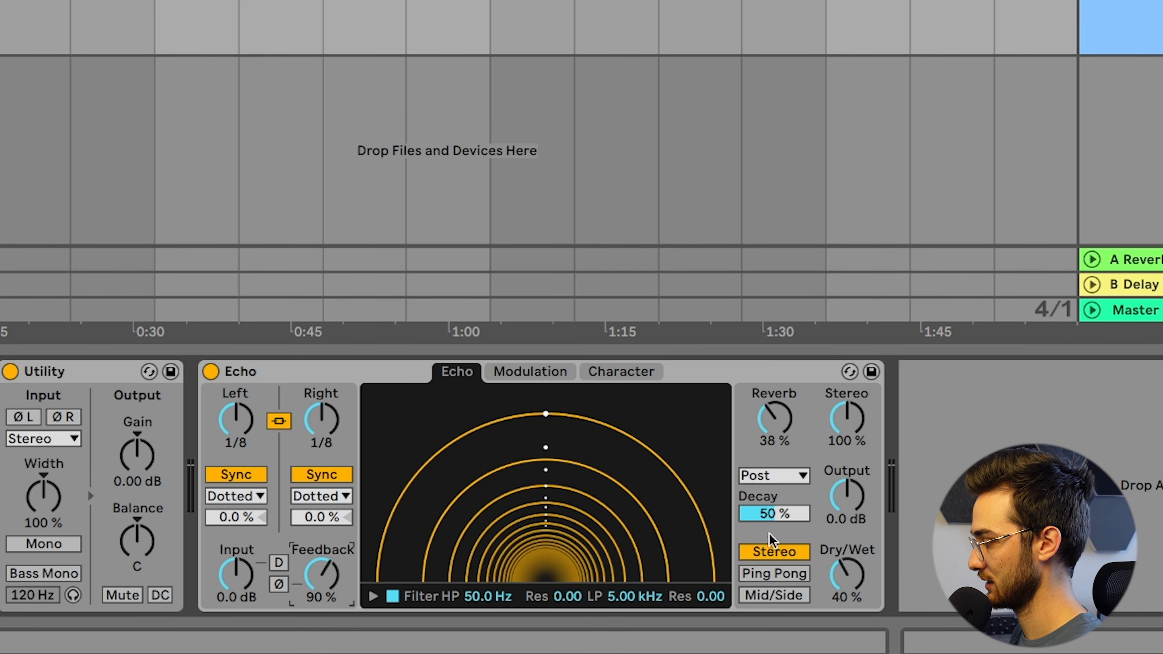
left_click(783, 577)
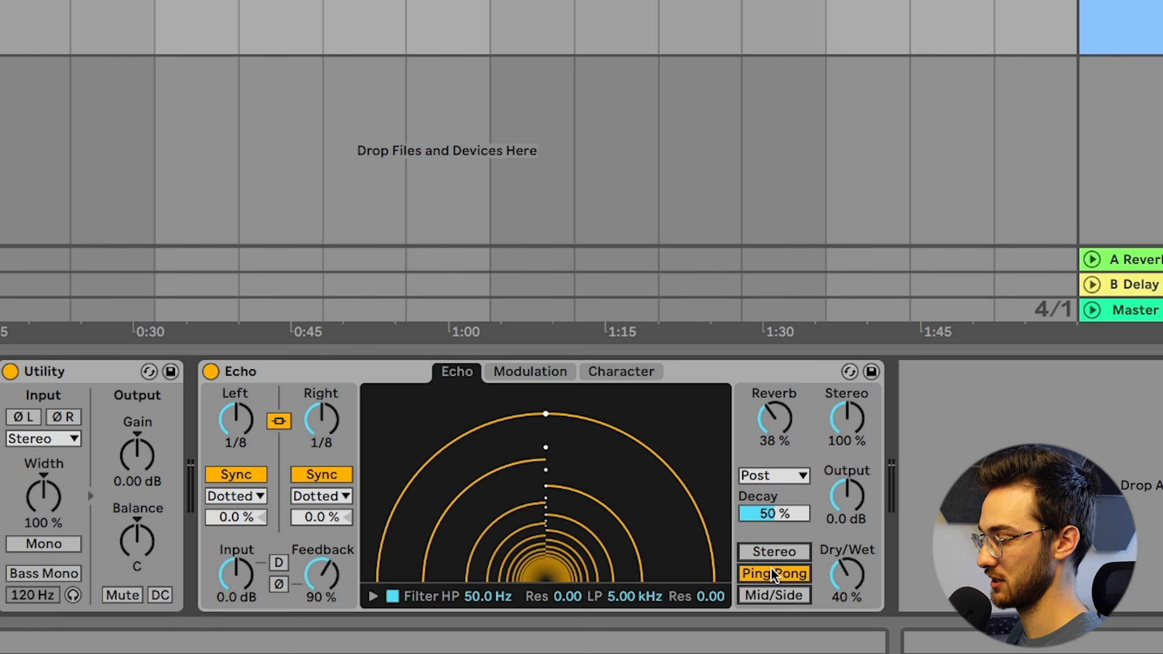
key("space")
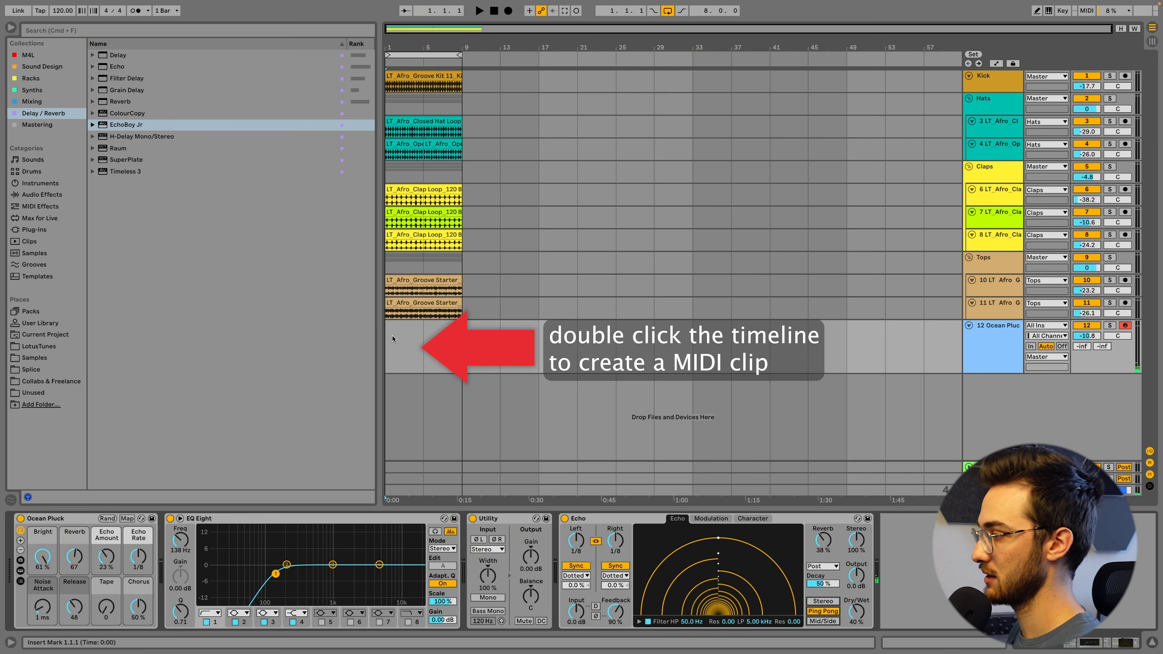
Create a MIDI clip at the start of the Ocean Pluck track and enable its scale with root note A
double_click(388, 336)
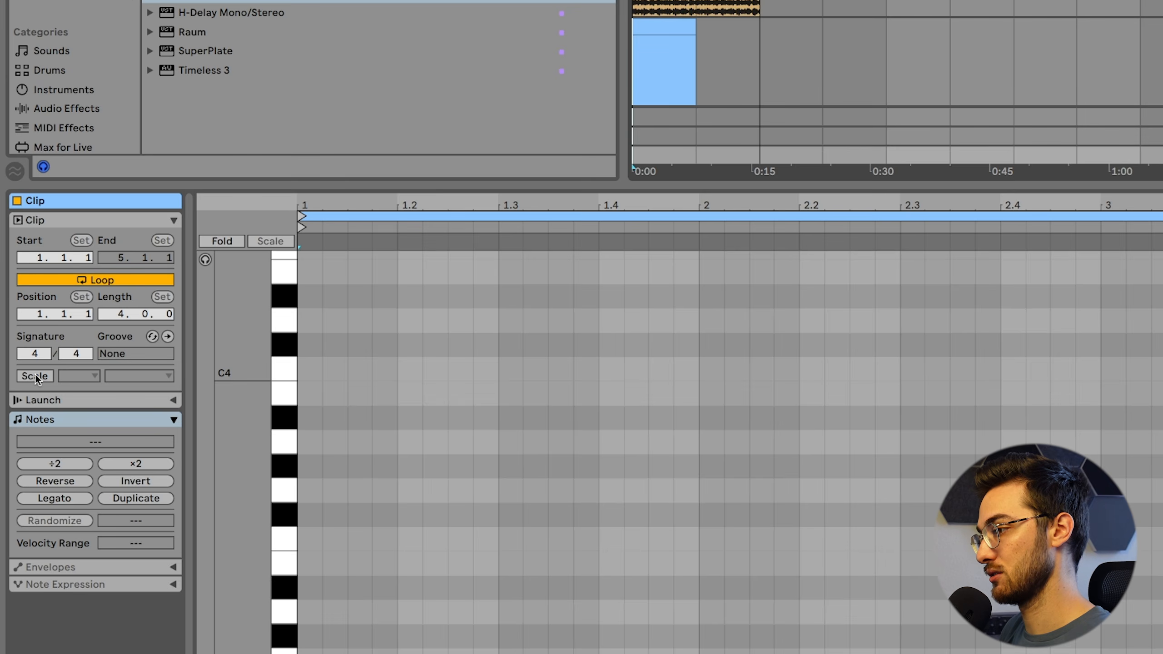
left_click(23, 357)
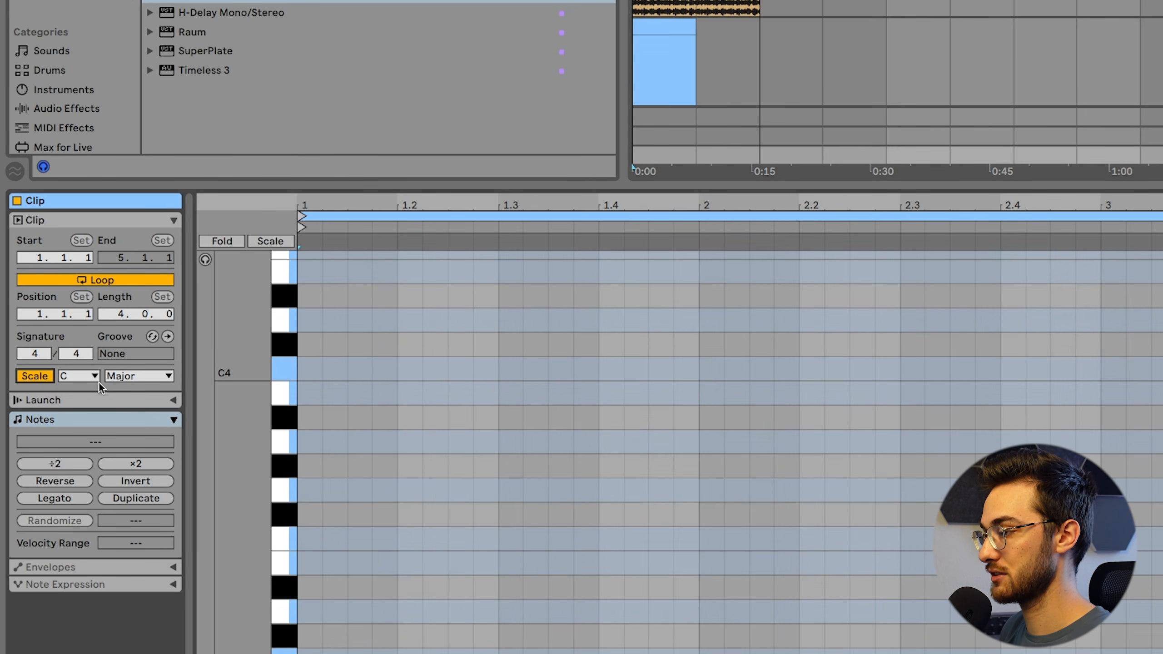
left_click(78, 376)
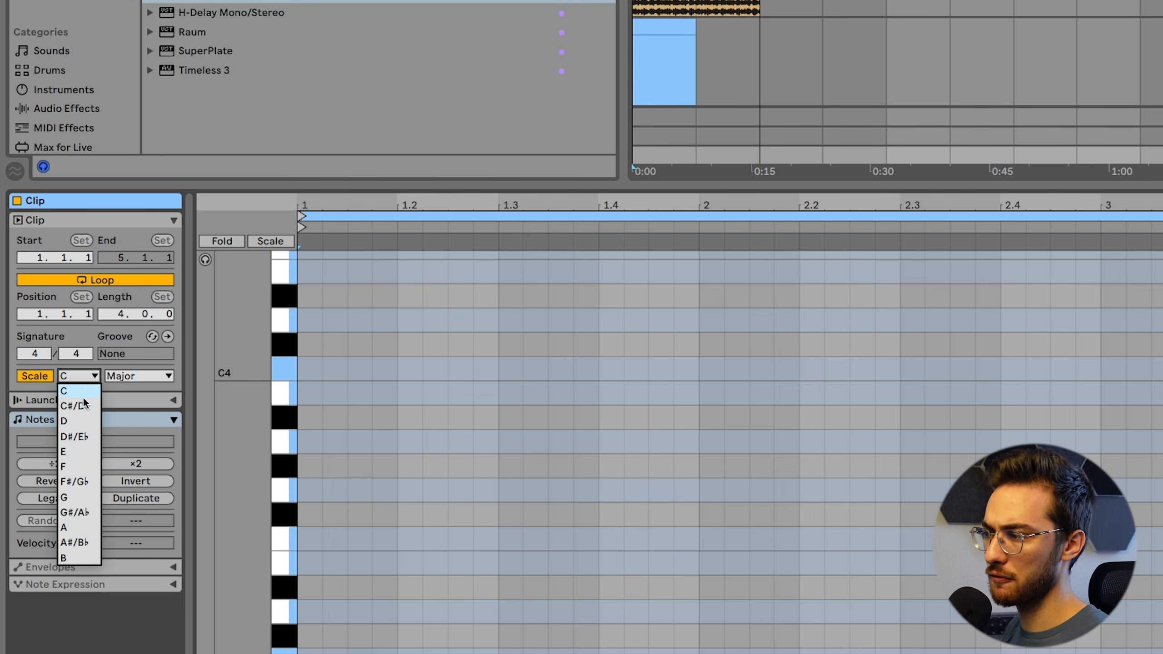
left_click(72, 526)
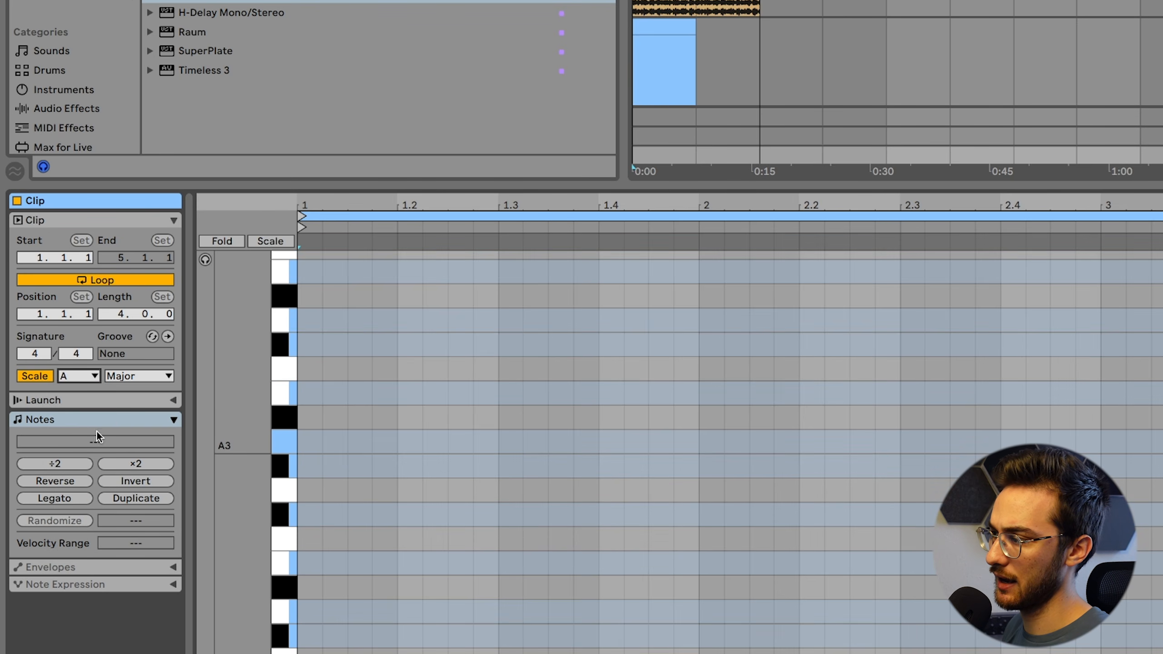
Set the pluck clip's scale type to Minor
left_click(121, 376)
left_click(137, 0)
left_click(145, 375)
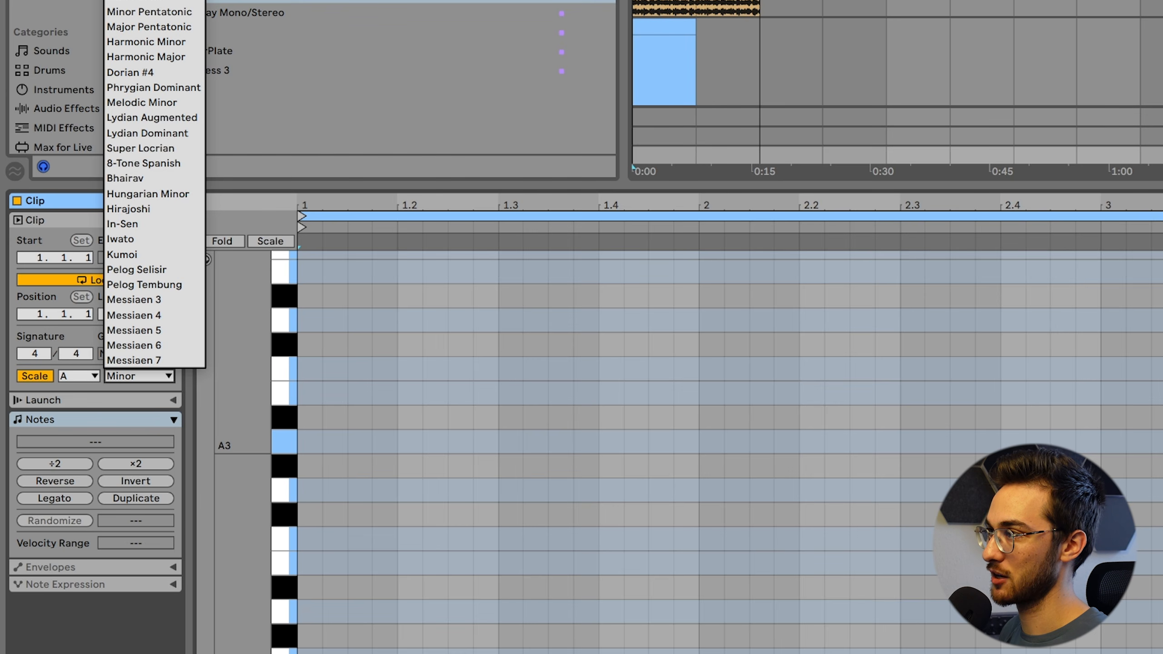
left_click(137, 1)
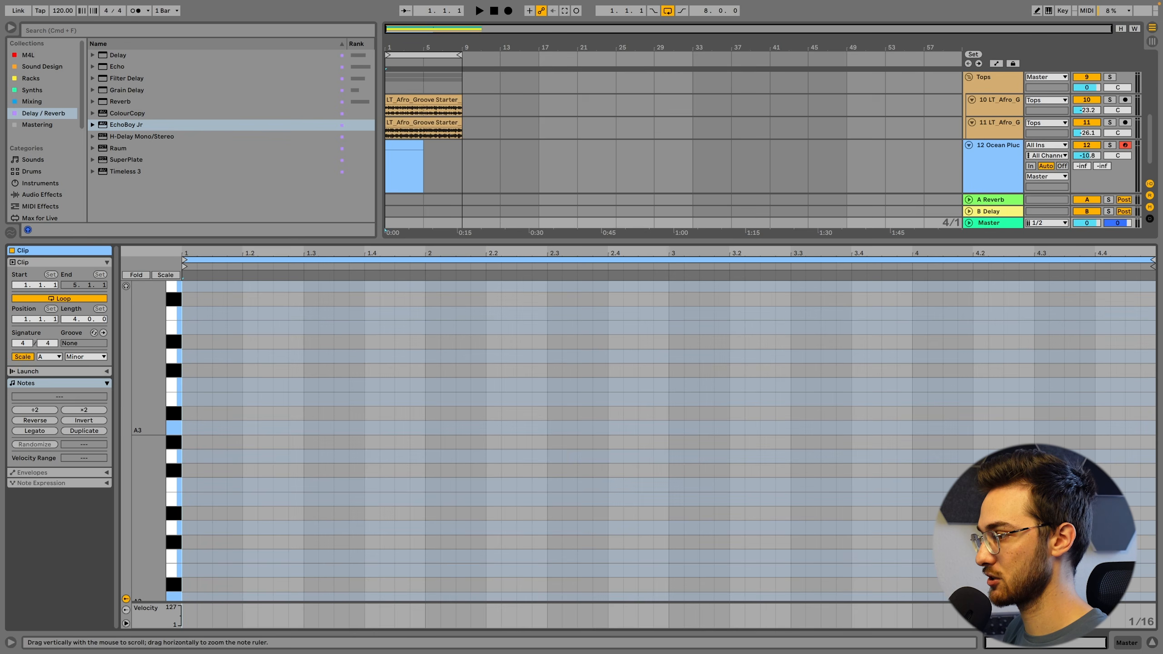
Enable note preview in the pluck clip's editor, and add and remove a trial A3 note at its start
double_click(189, 427)
left_click(126, 286)
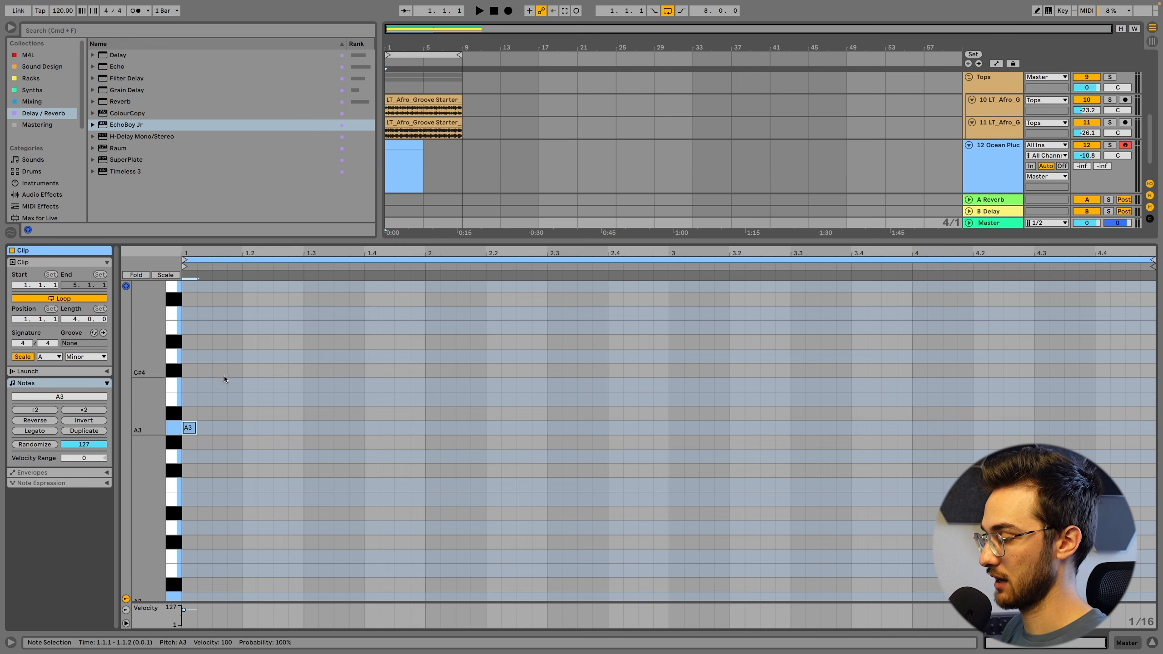
key("Delete")
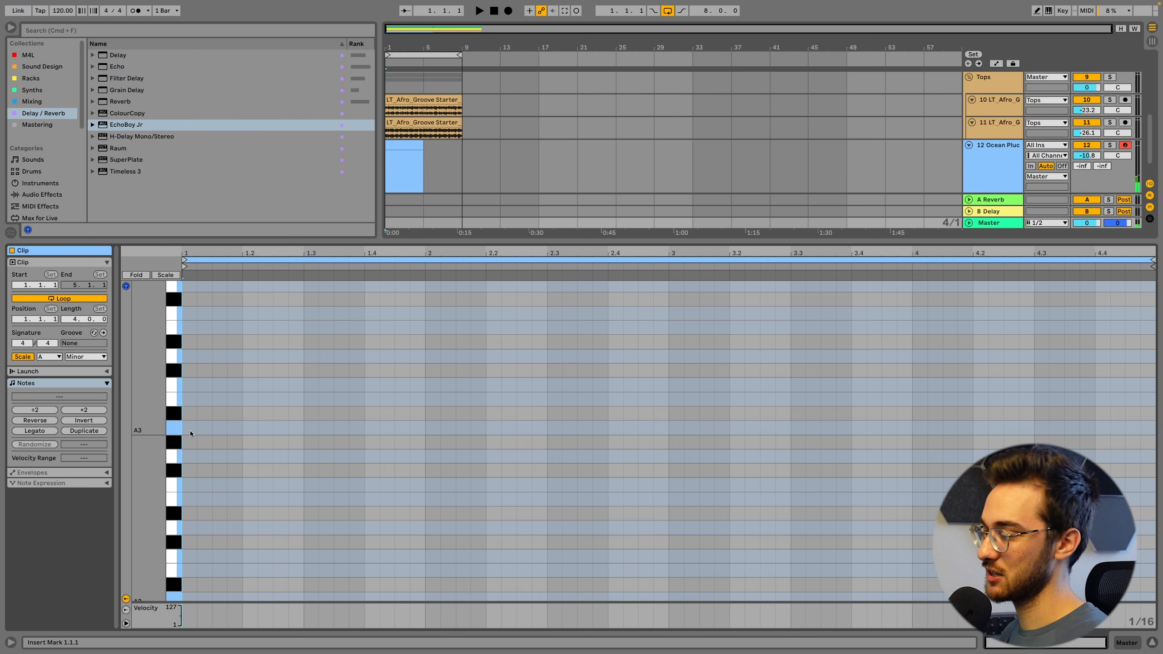
right_click(190, 431)
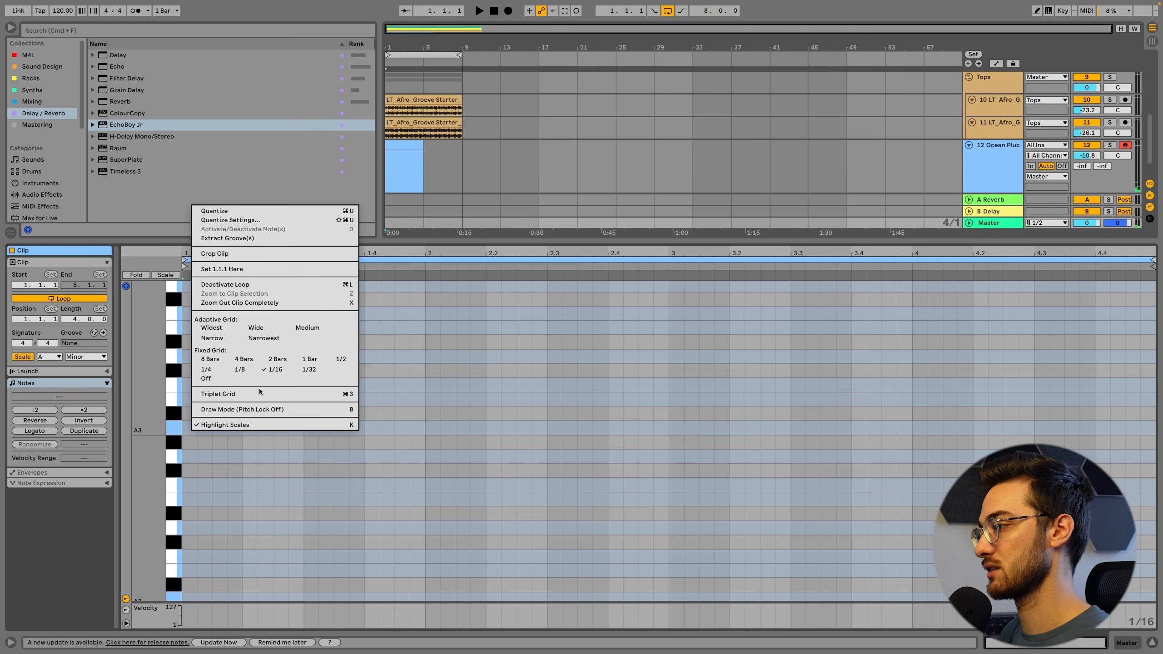
left_click(188, 431)
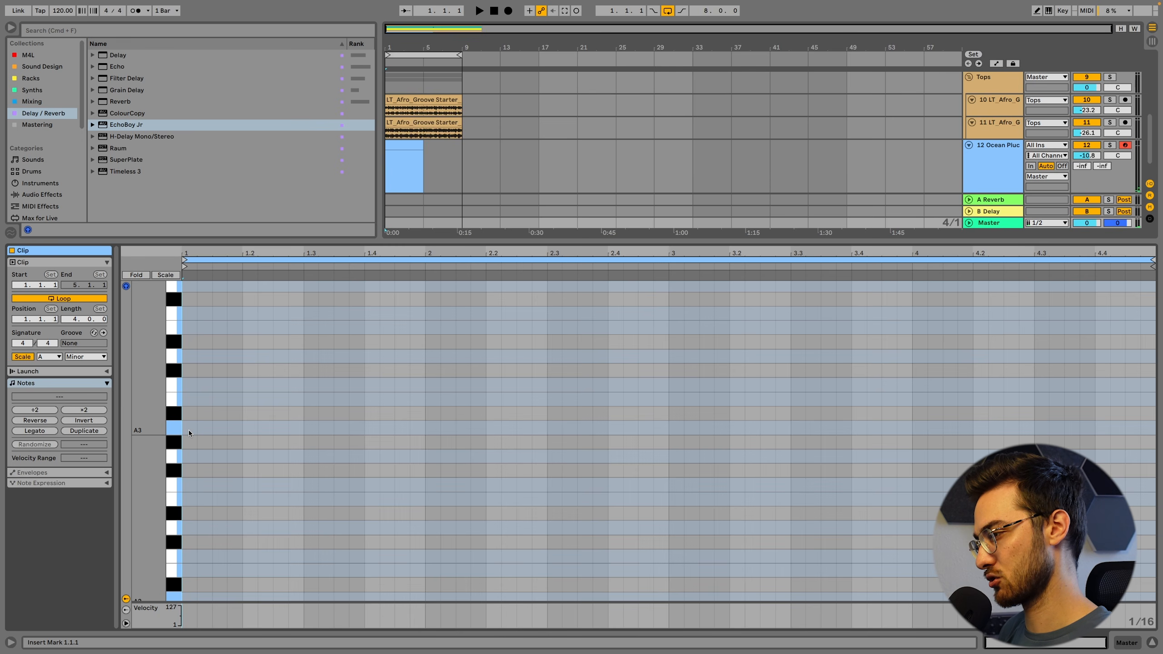
Enter sixteenth notes A3, B3, C4 and D4 from 1.1.1, and a descending group starting with A3 at 1.2.3
double_click(189, 430)
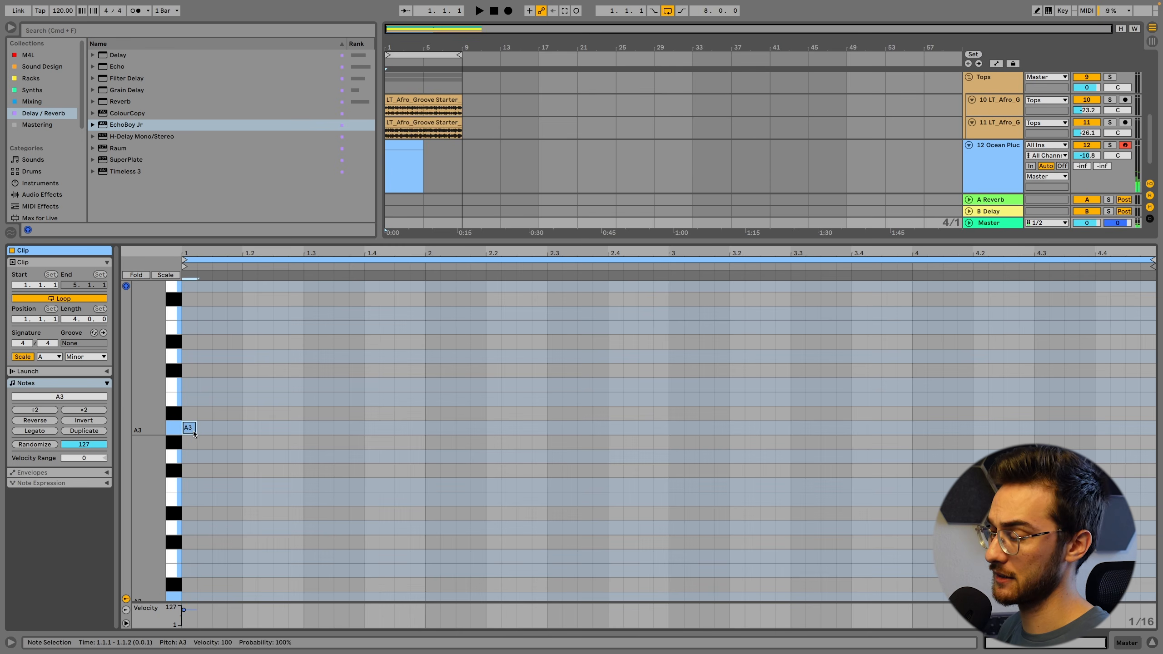
double_click(205, 399)
double_click(220, 387)
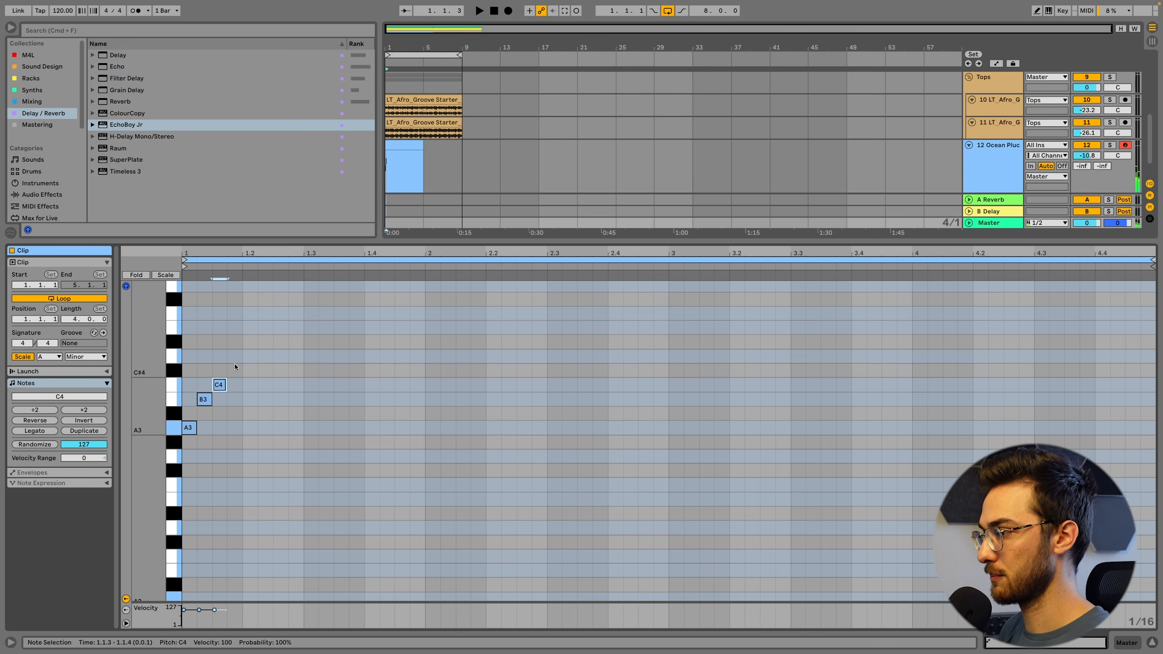
left_click(236, 353)
double_click(236, 356)
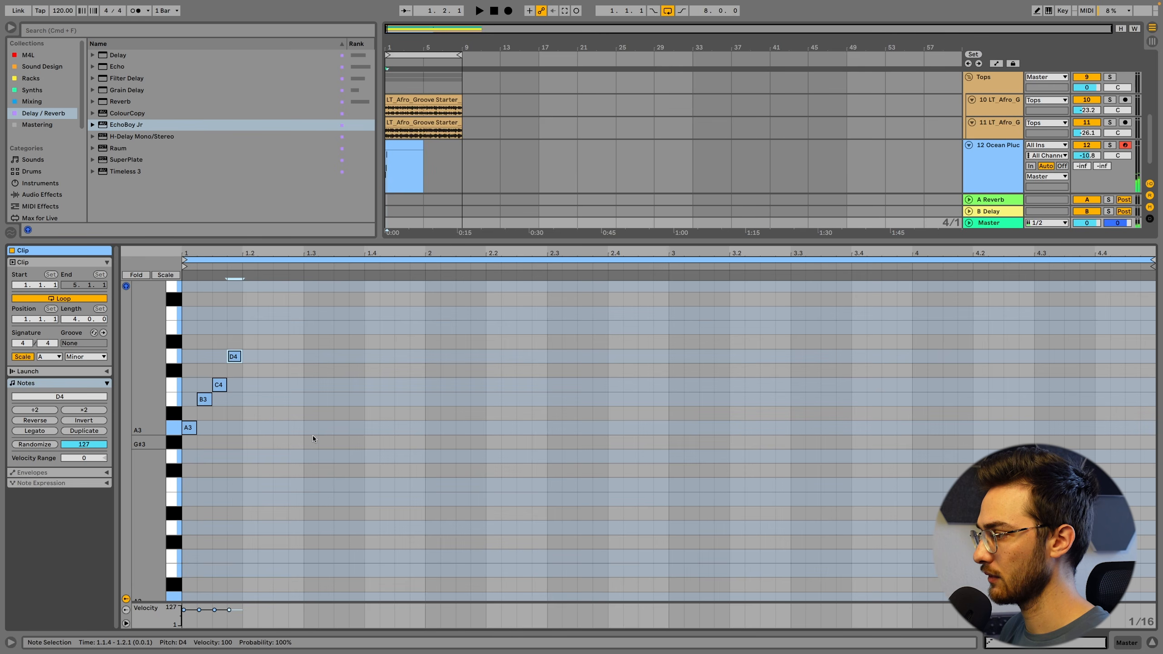
double_click(278, 428)
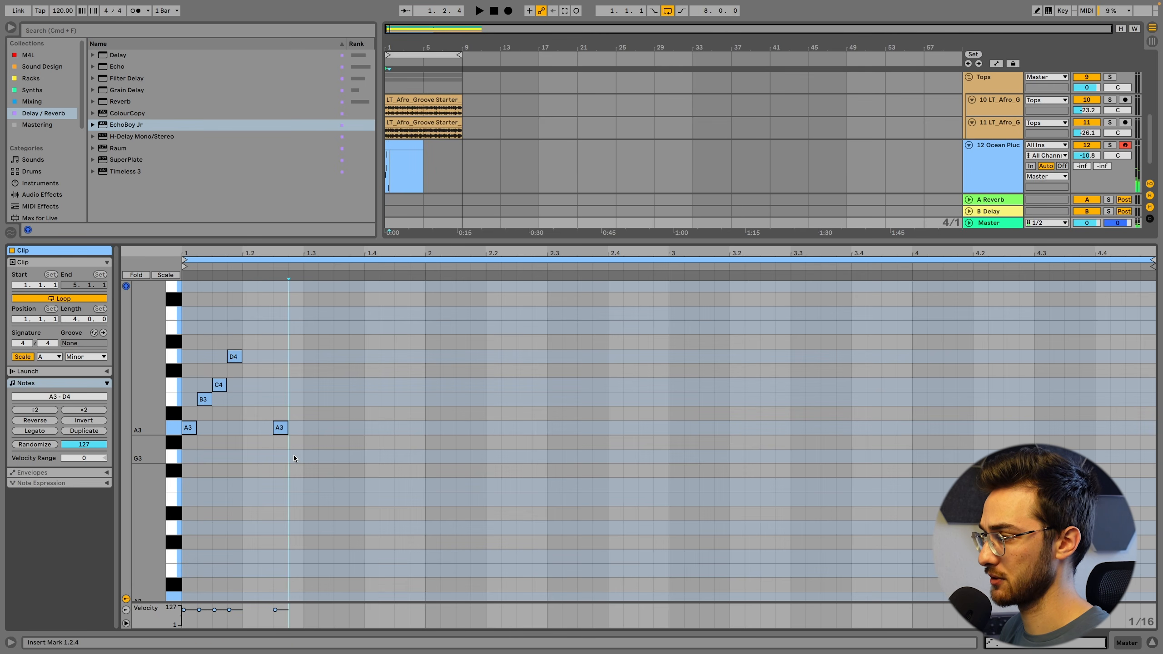
double_click(294, 455)
double_click(311, 485)
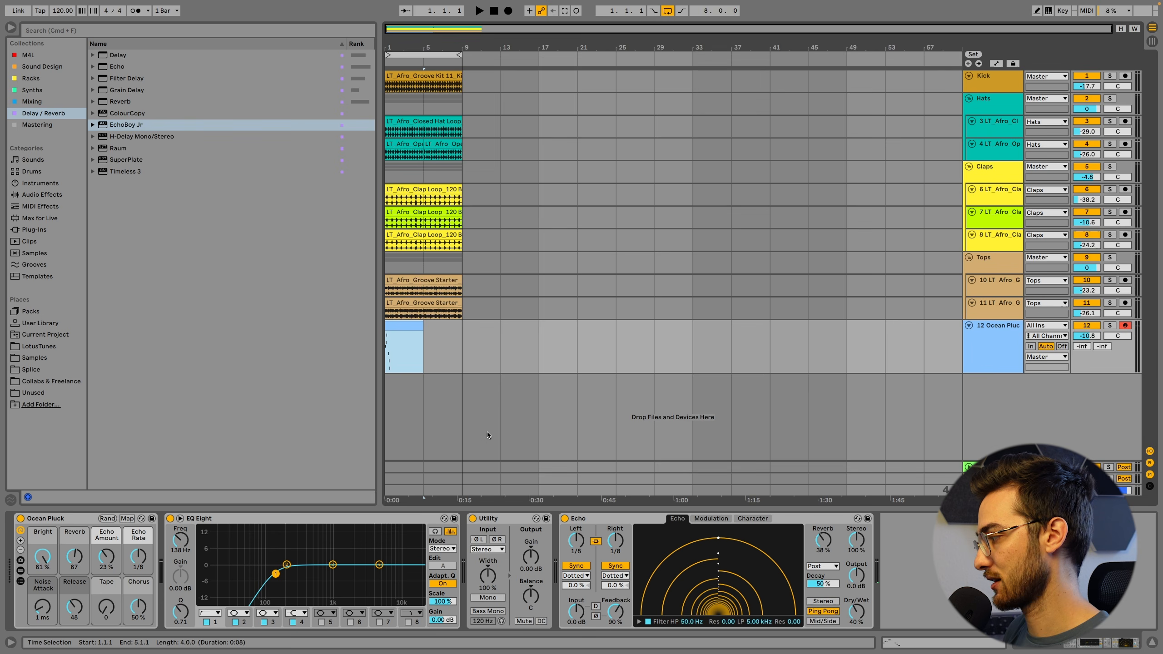
Raise the Ocean Pluck track's volume to -4.8 dB and set its Echo to 95 % Feedback and 48 % Dry/Wet
key("space")
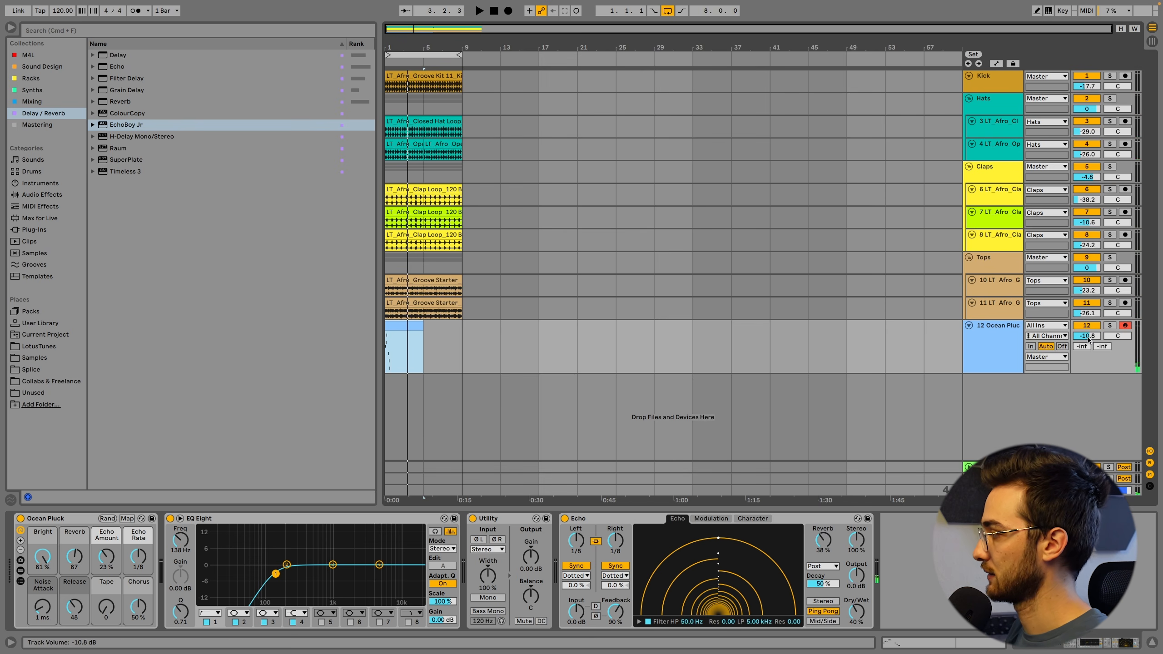
left_click_drag(1087, 335, 1087, 321)
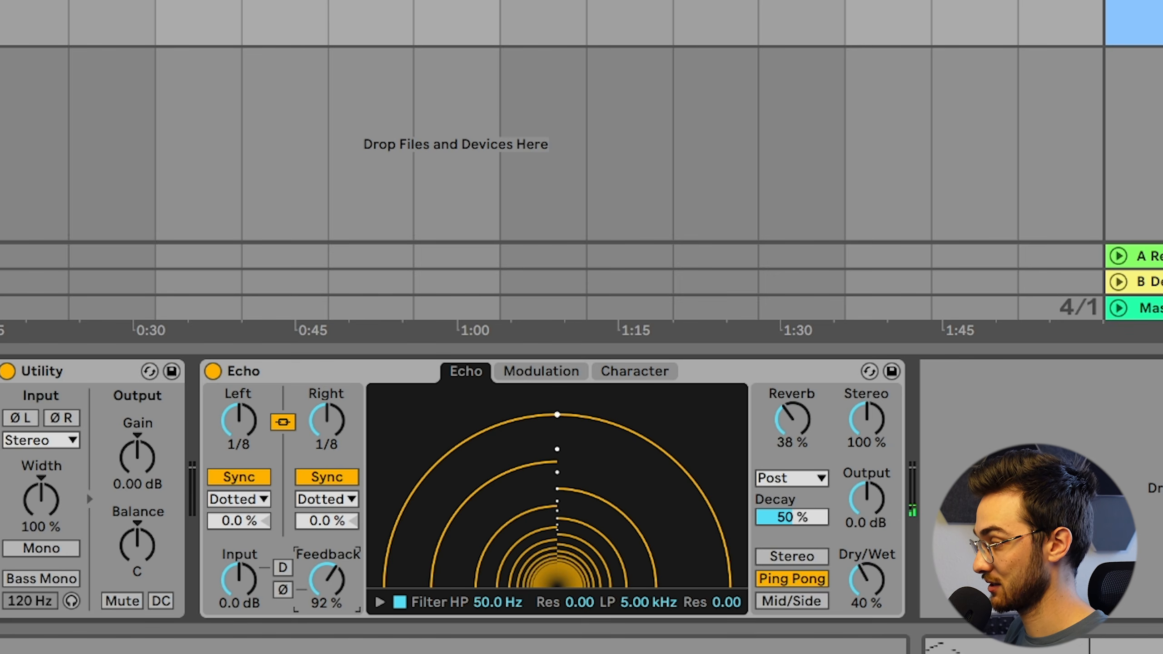
left_click_drag(619, 615, 619, 611)
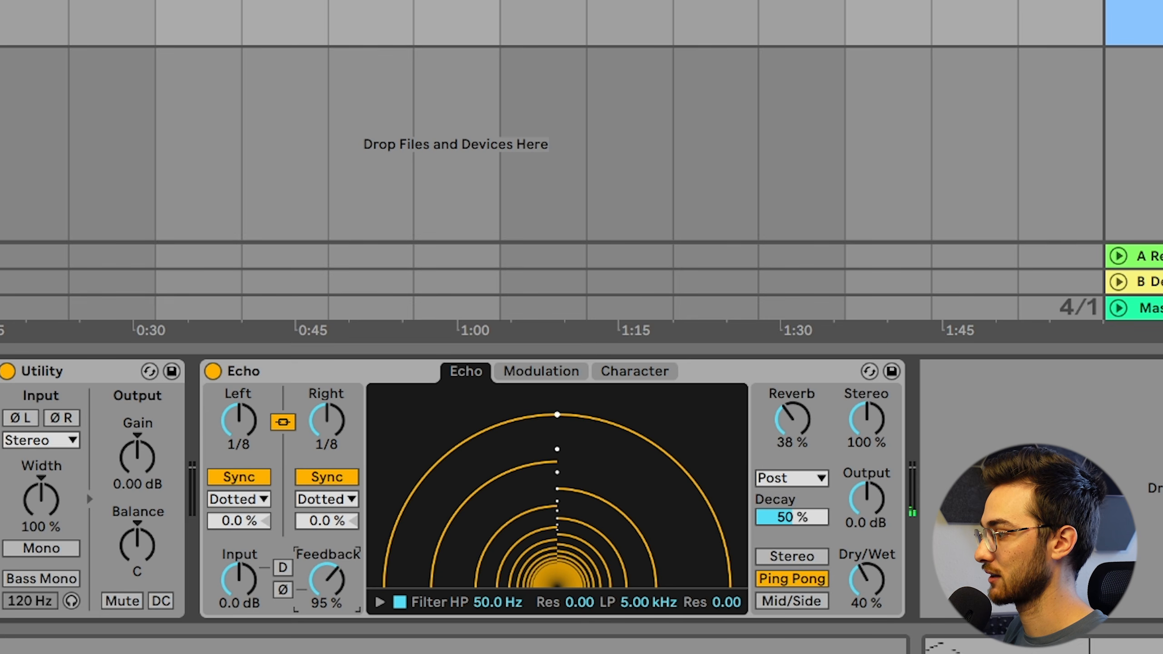
left_click_drag(866, 579, 866, 575)
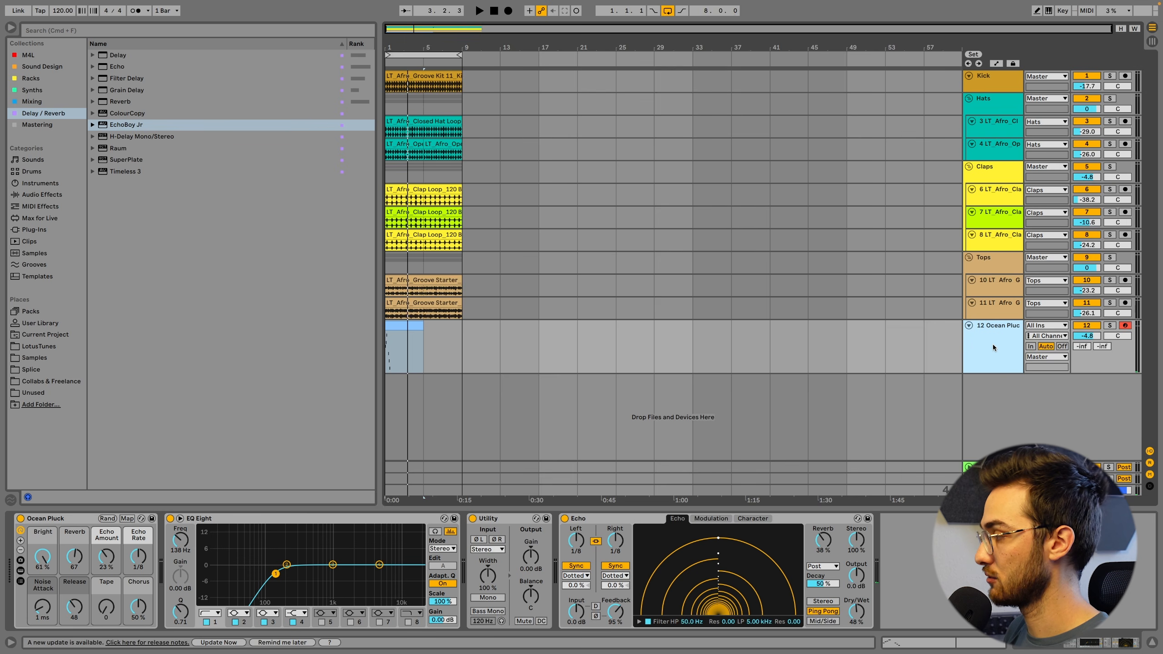
Insert an audio track below Ocean Pluck and set its input to 12-Ocean Pluck, Post Mixer
key("super+t")
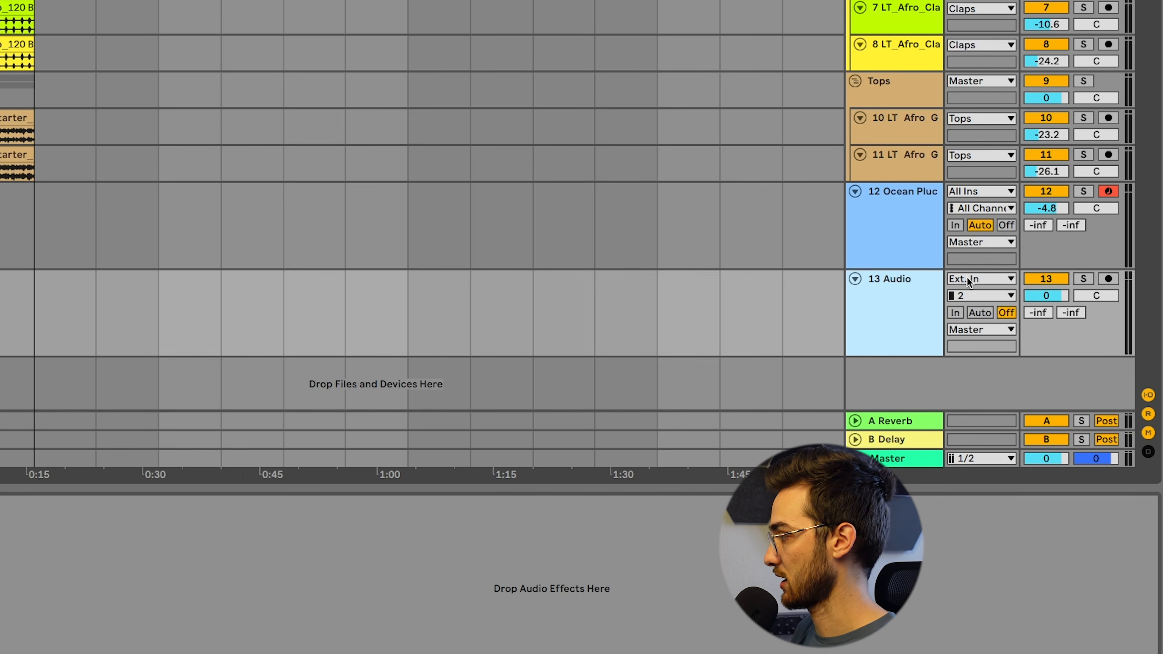
left_click(966, 277)
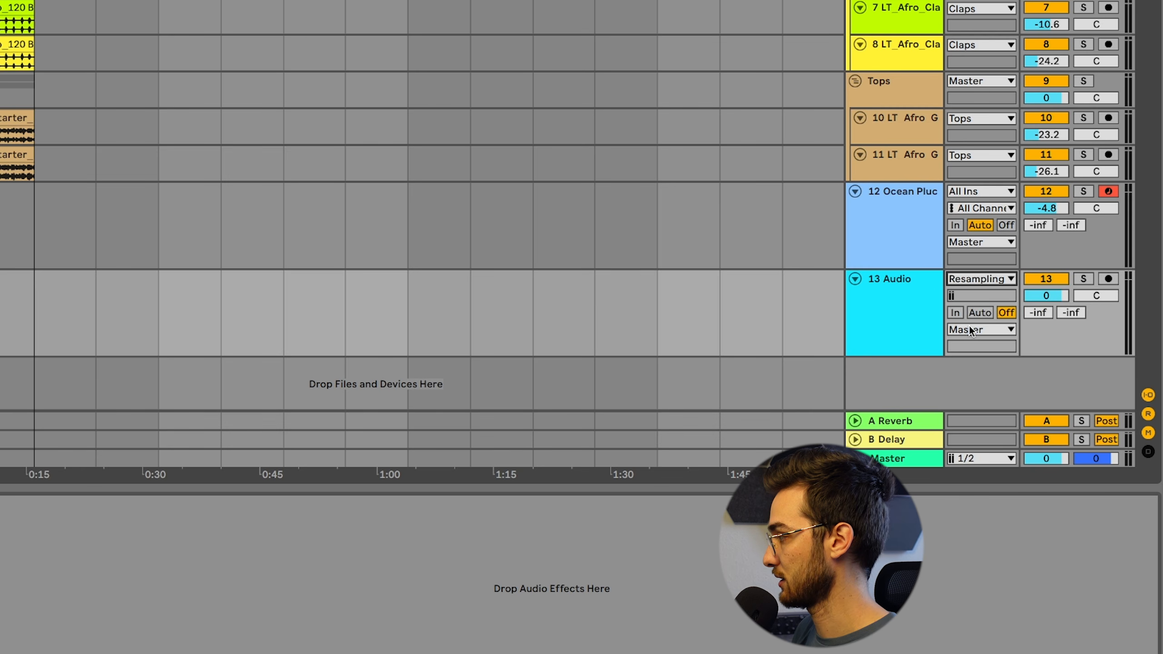
left_click(969, 326)
left_click(970, 278)
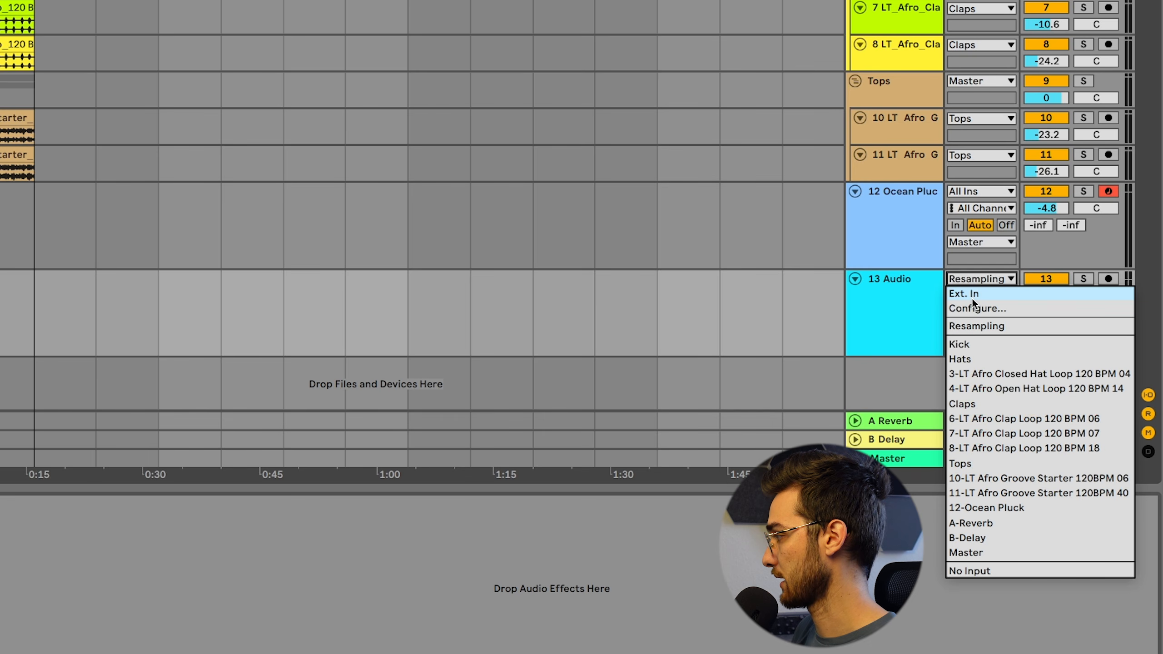
left_click(967, 507)
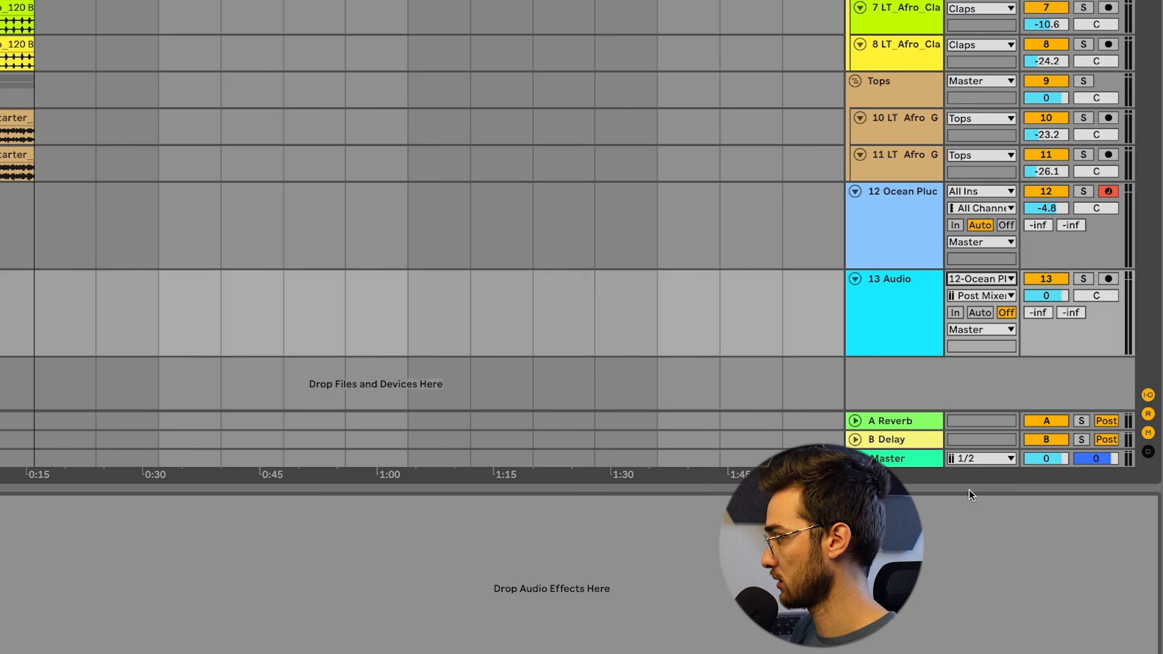
left_click(980, 295)
left_click(670, 336)
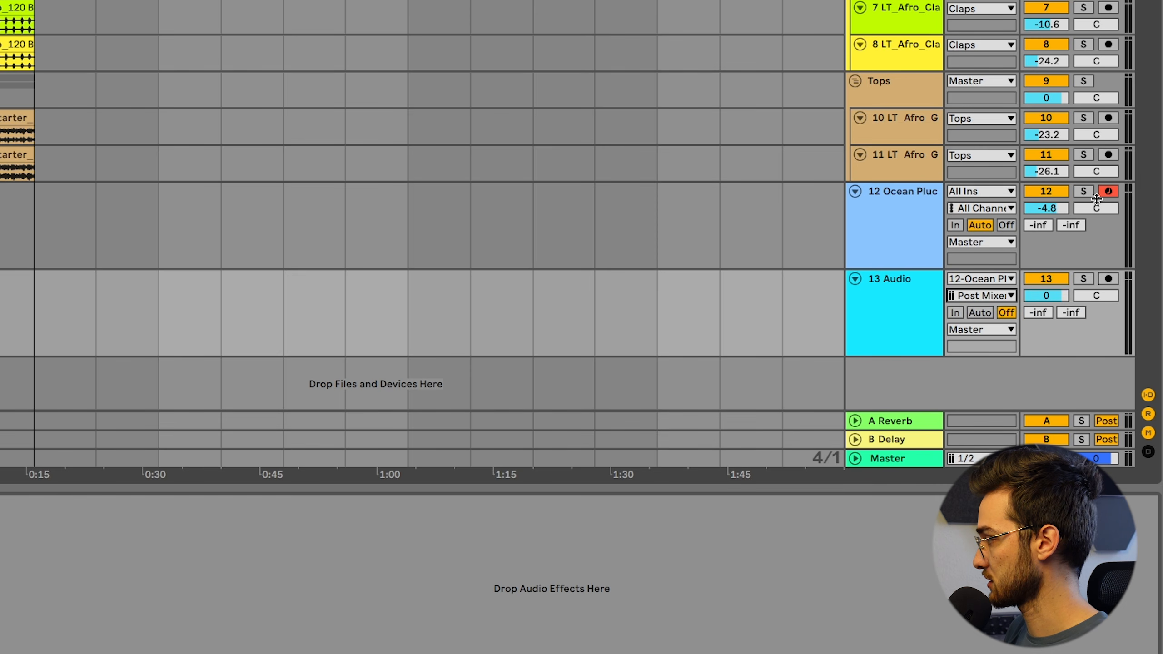
Record about seven bars of the pluck's output onto the armed audio track, and mute the Ocean Pluck track
left_click(1107, 278)
left_click(909, 305)
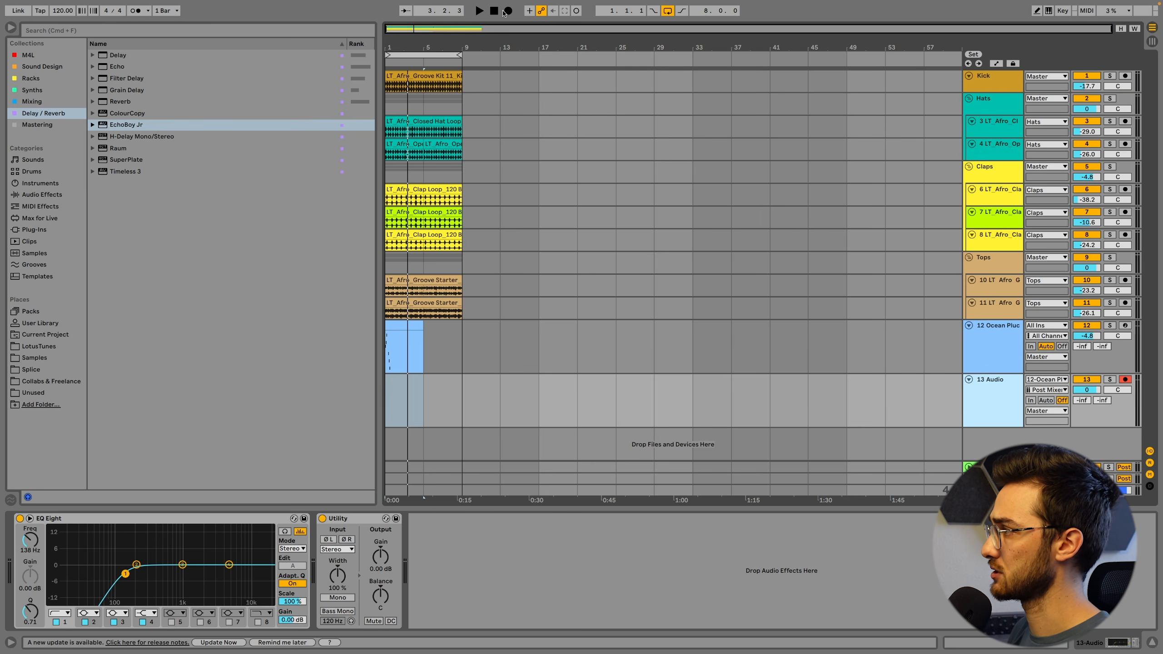
left_click(507, 11)
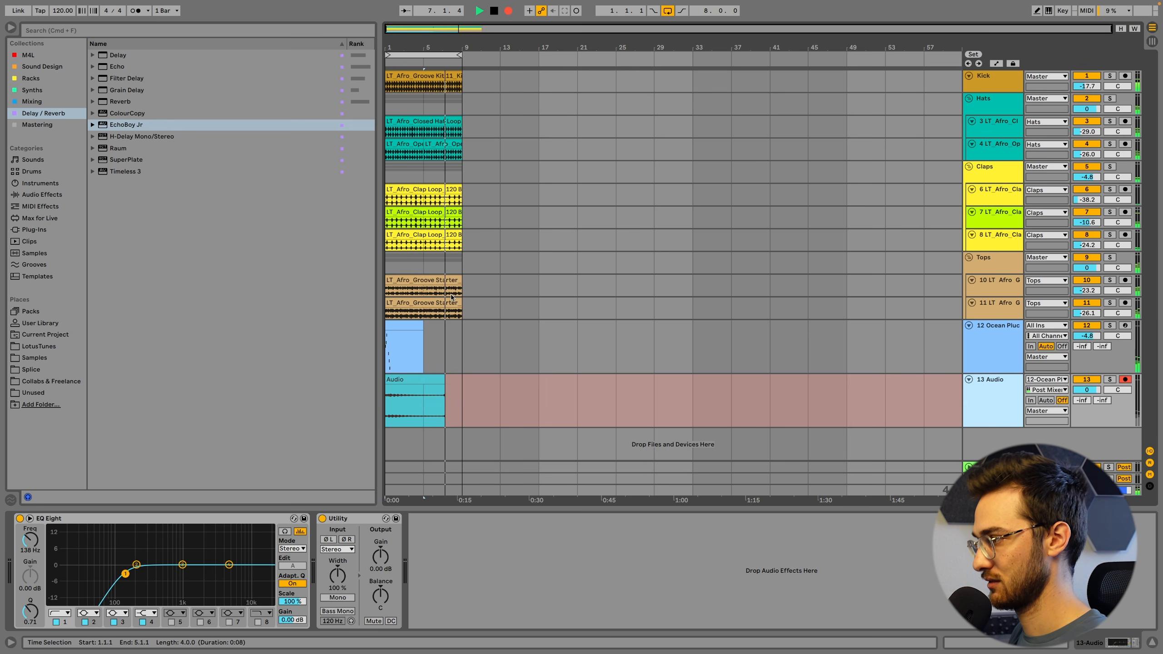
key("space")
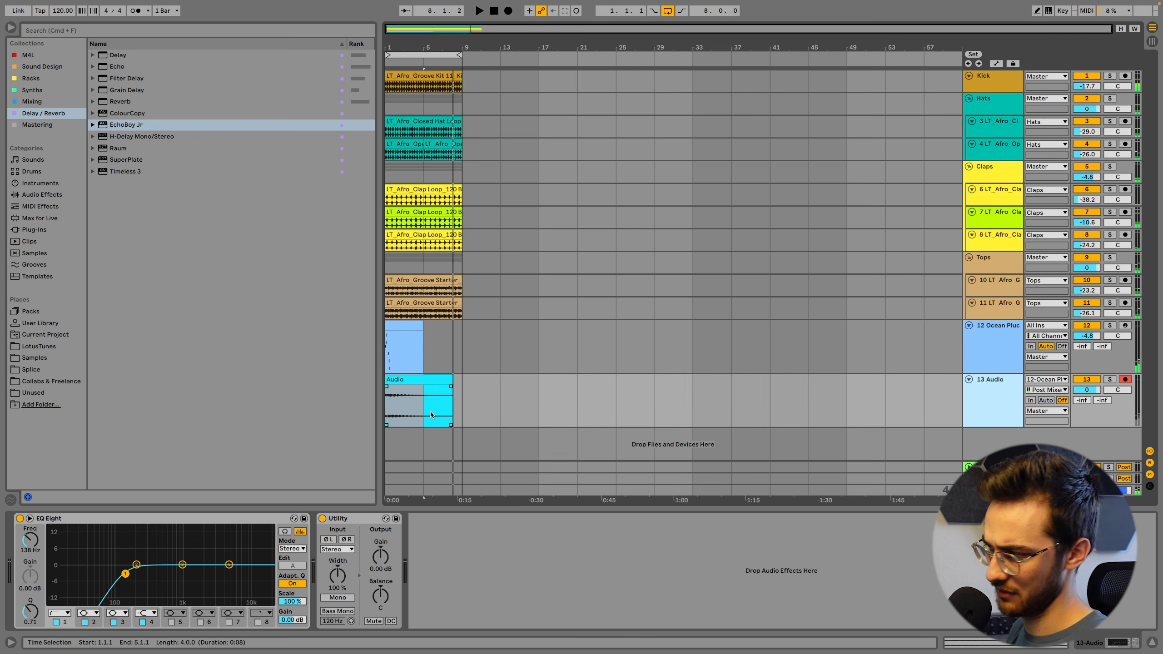
left_click(464, 384)
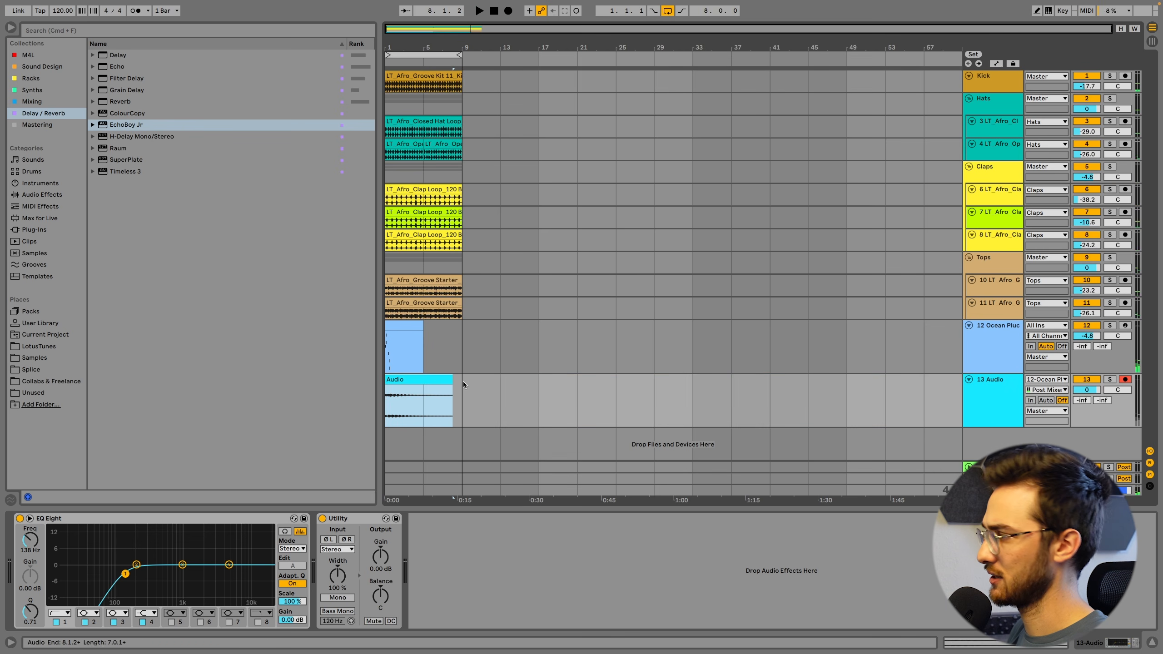
left_click(1086, 326)
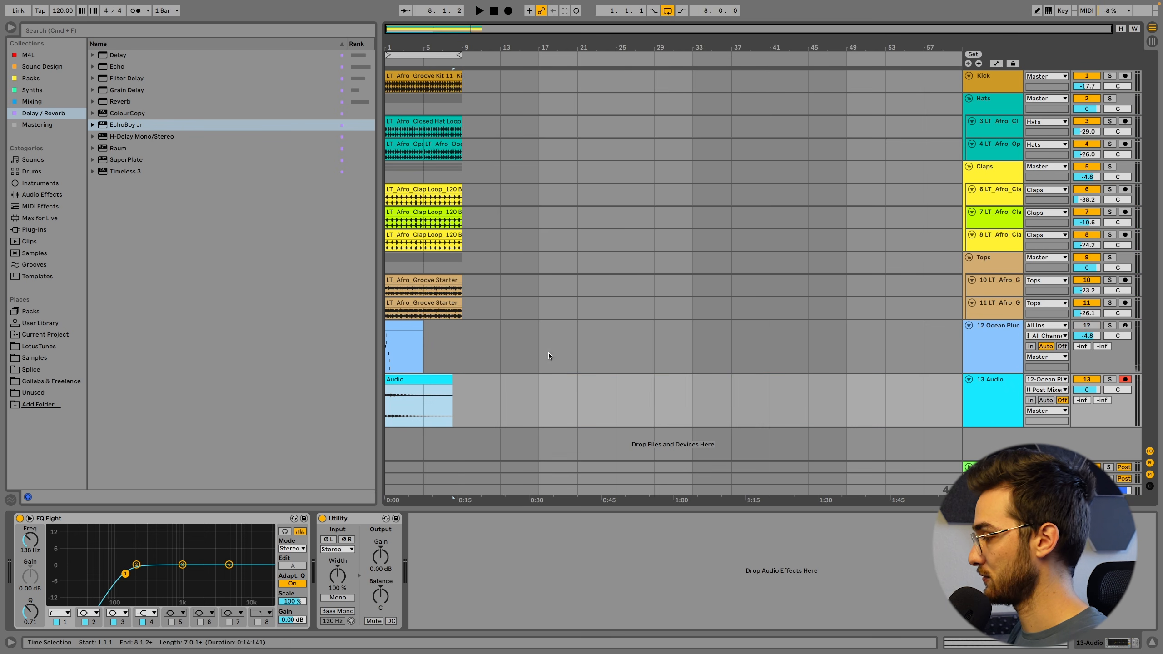
Open the recorded audio clip and change its editor to a fixed 1/8 grid
double_click(400, 378)
left_click_drag(414, 327, 449, 329)
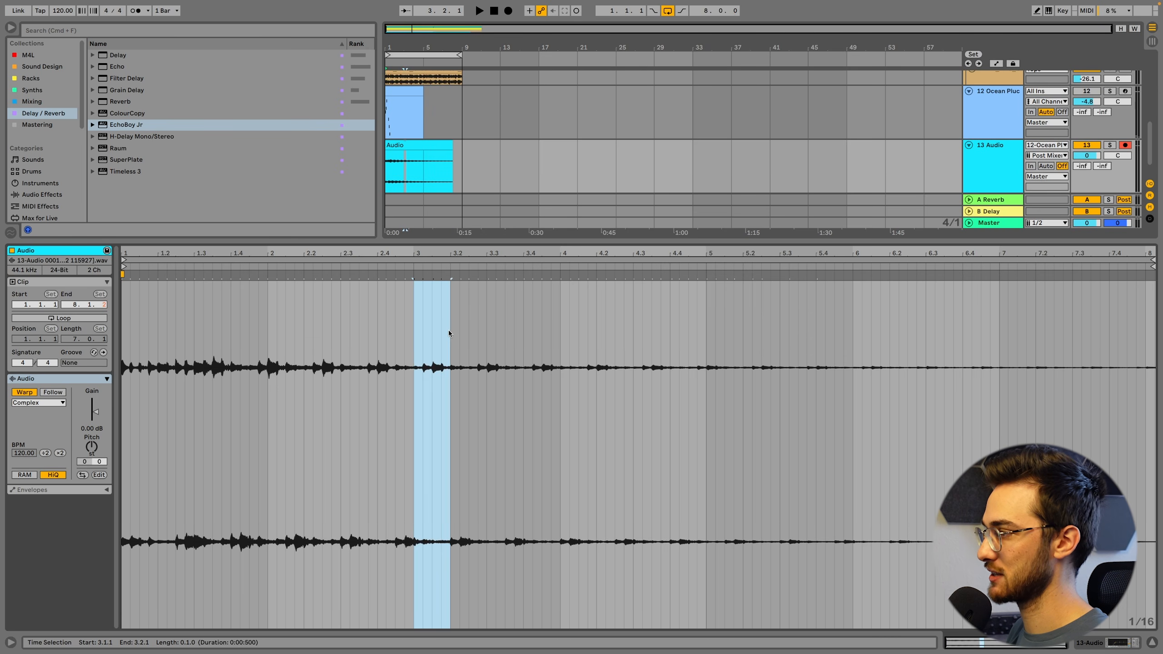
left_click(448, 330)
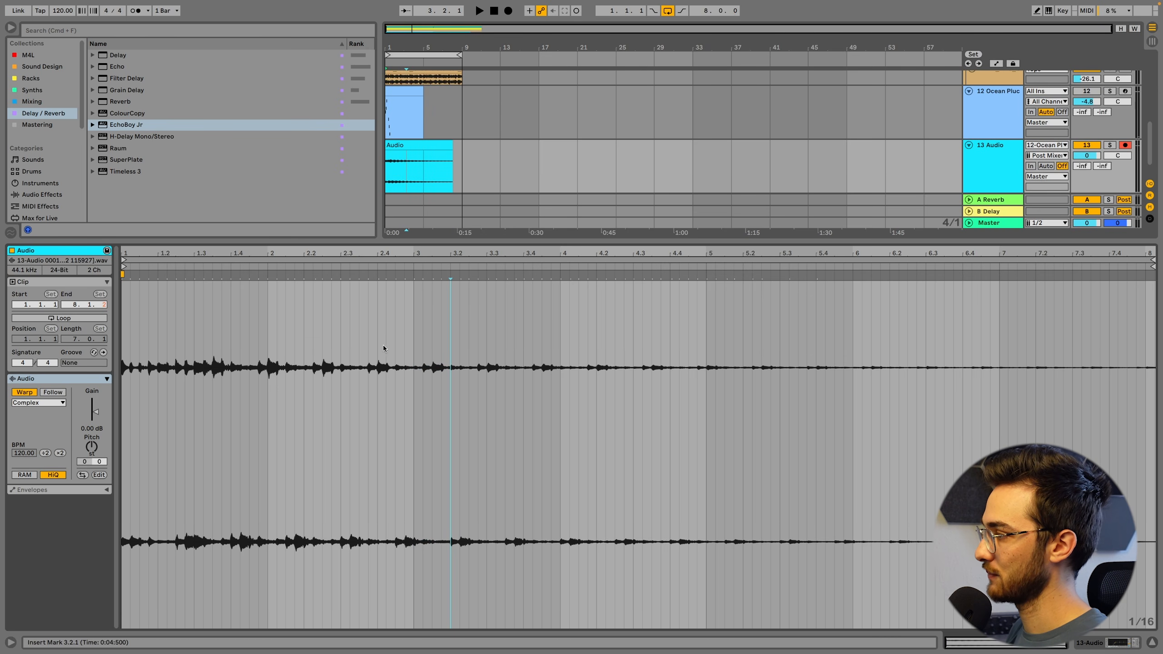
double_click(400, 145)
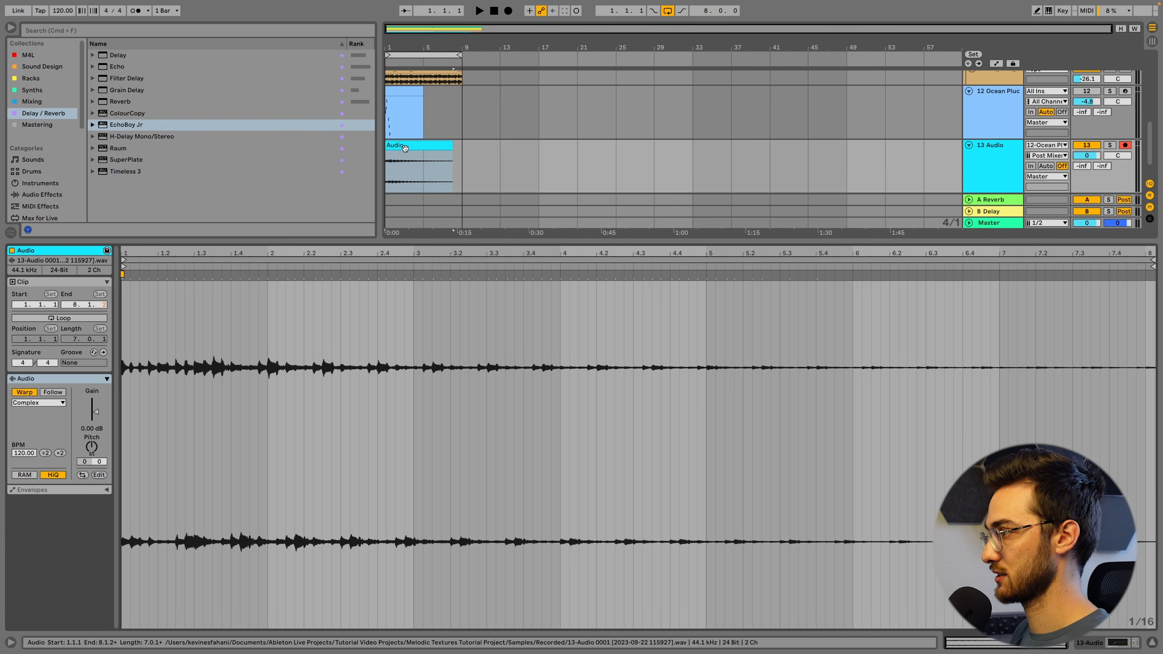
left_click_drag(412, 371, 449, 374)
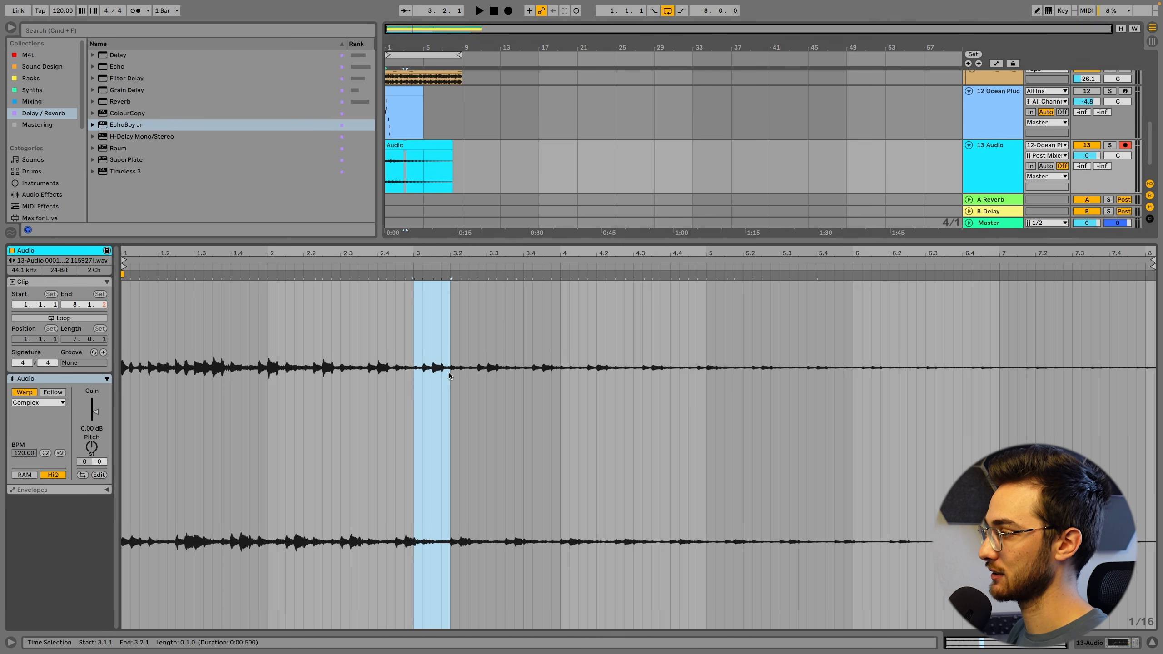
right_click(451, 382)
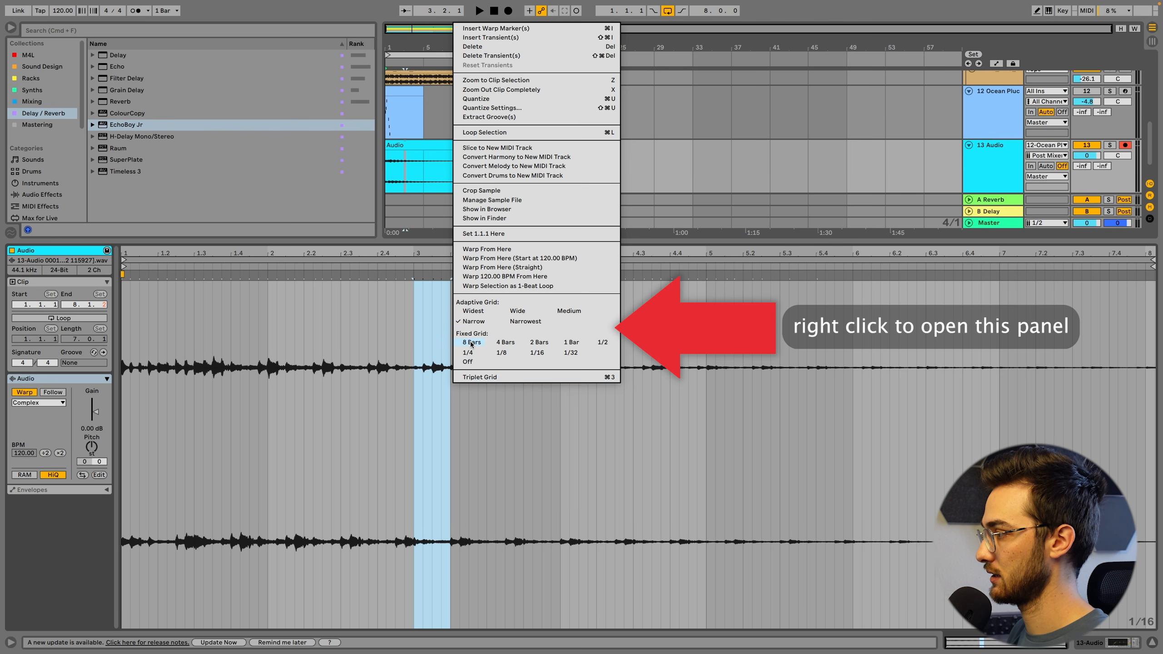
left_click(501, 352)
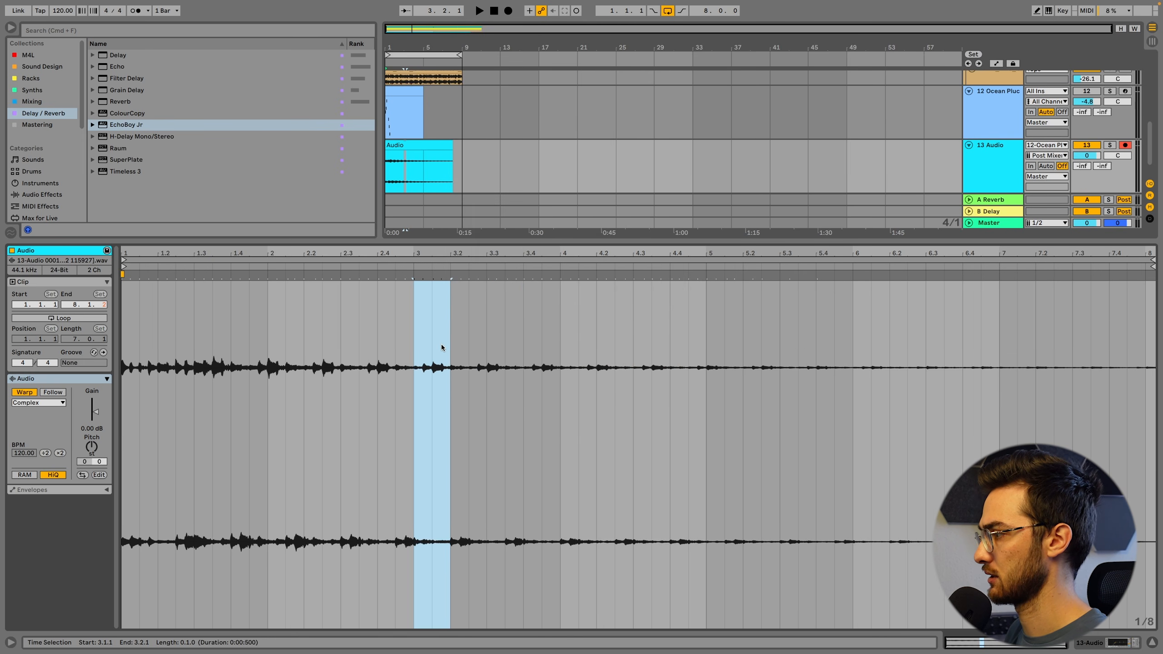
Loop the recorded clip's section from 3.1.1 to 3.2.3 and extend the clip in the arrangement to bar 9
left_click_drag(413, 348, 470, 359)
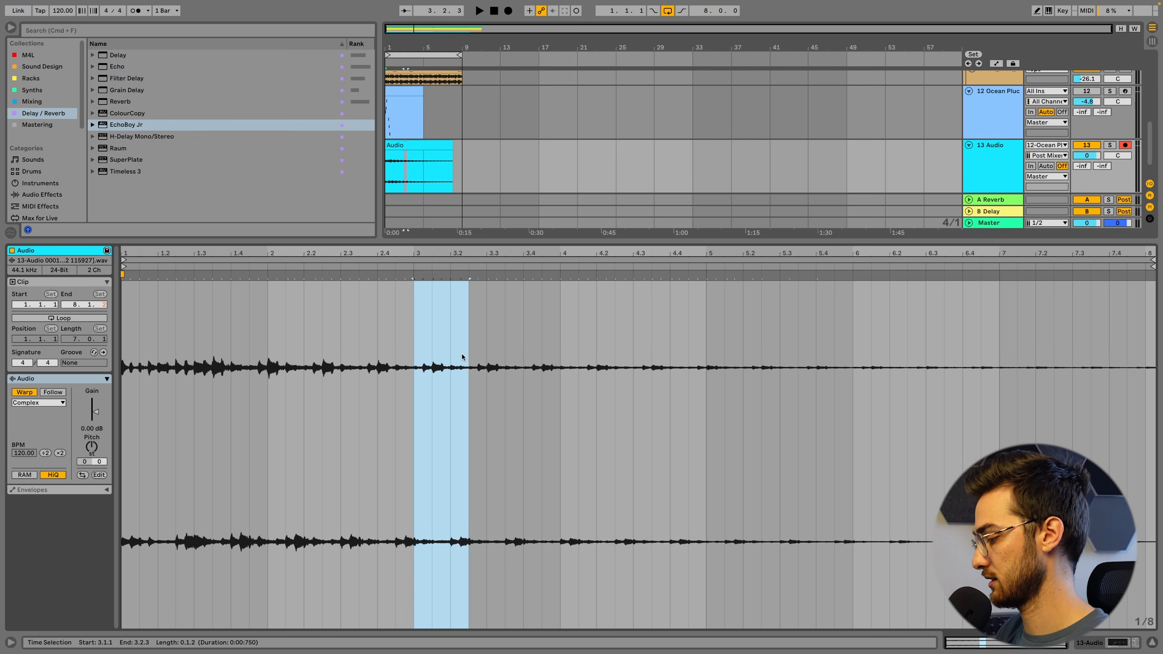
key("super+l")
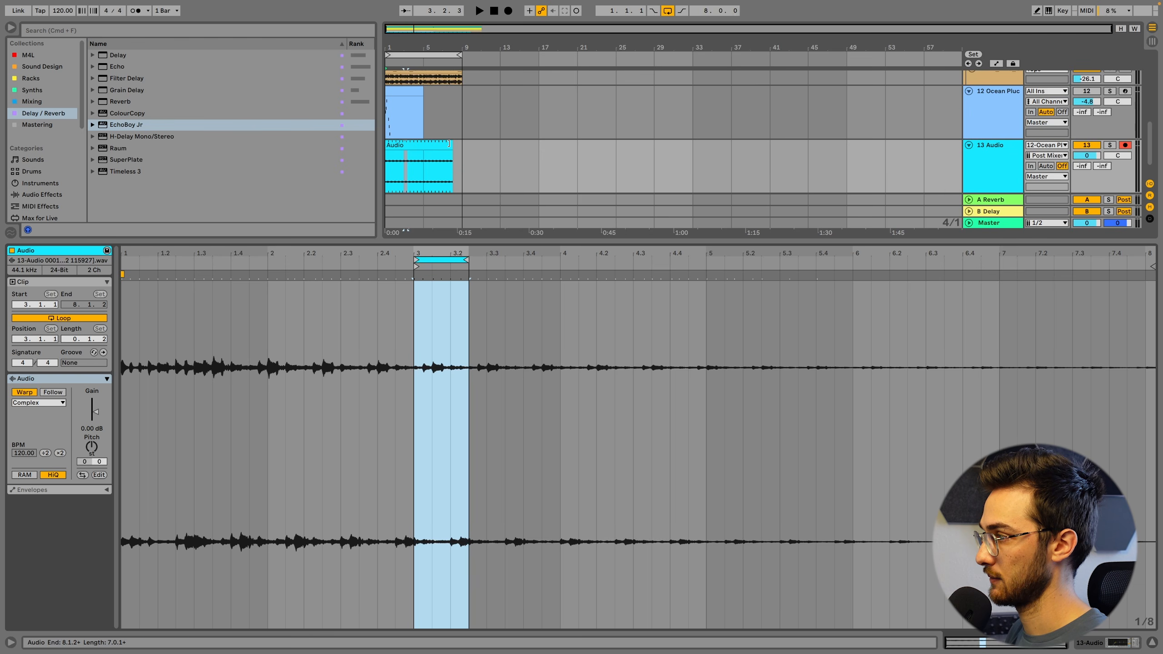
key("z")
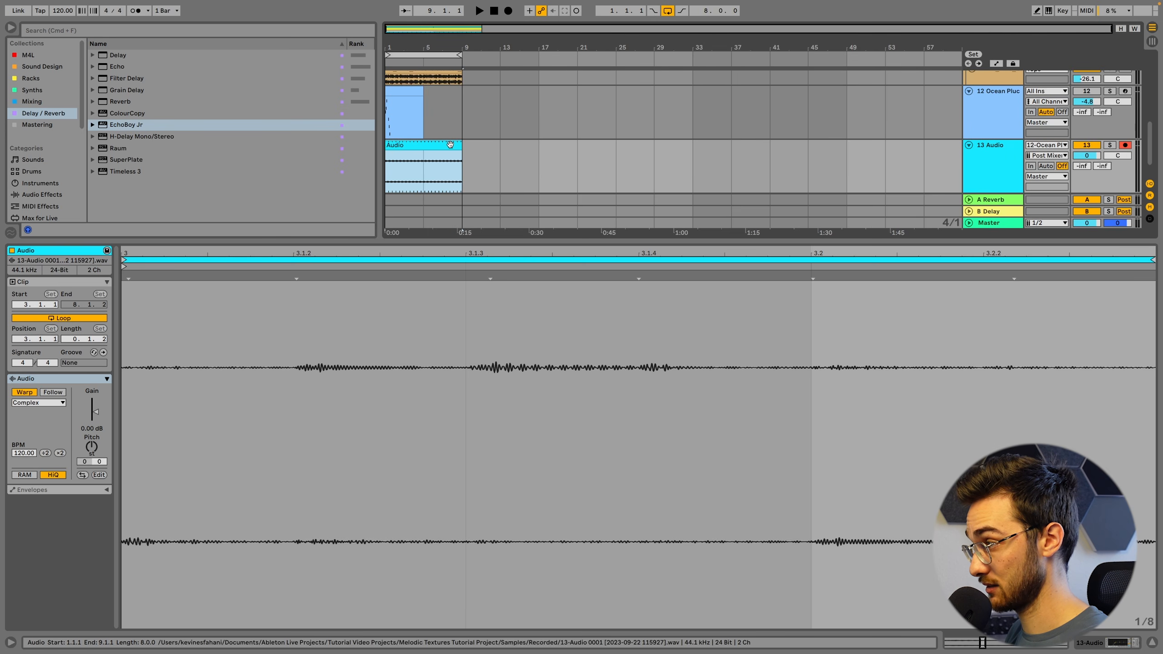
left_click_drag(449, 252, 449, 179)
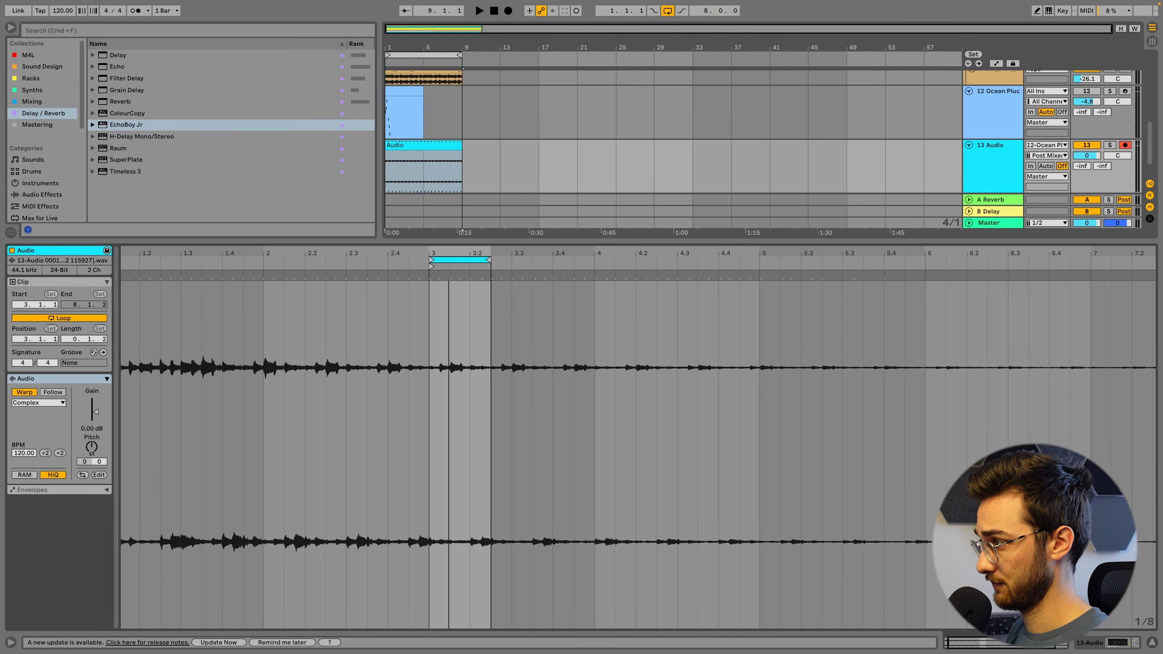
Move the recorded clip's loop to 2.3.1 with length 0.1.2 and align its start marker, auditioning positions during playback
key("space")
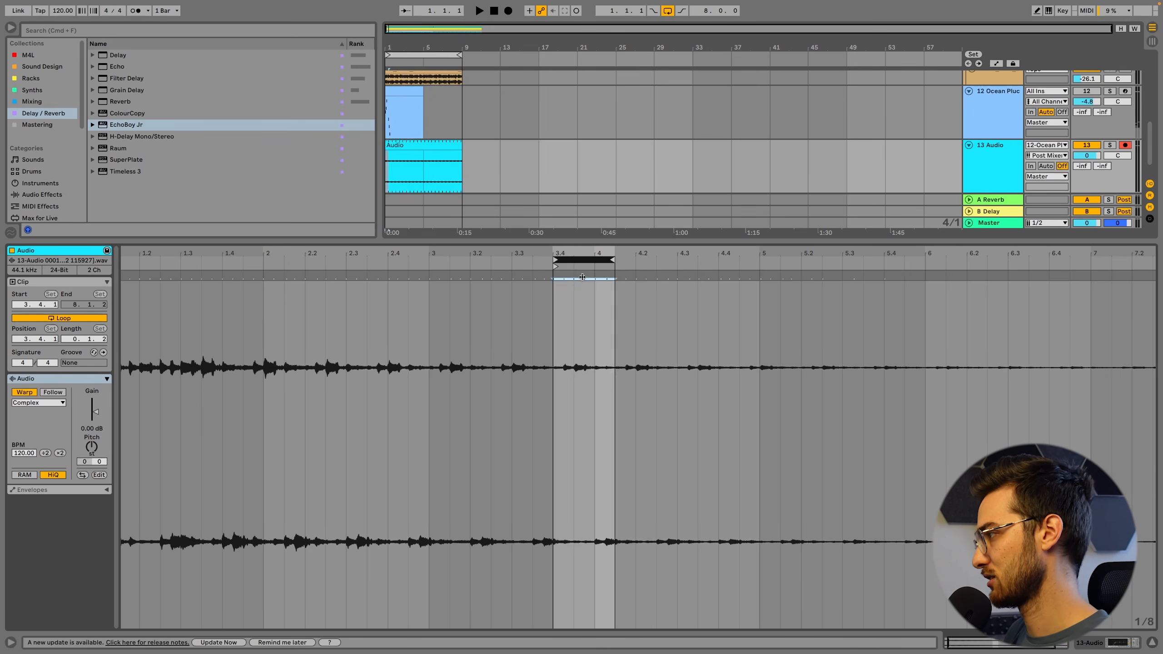
left_click_drag(582, 277, 188, 273)
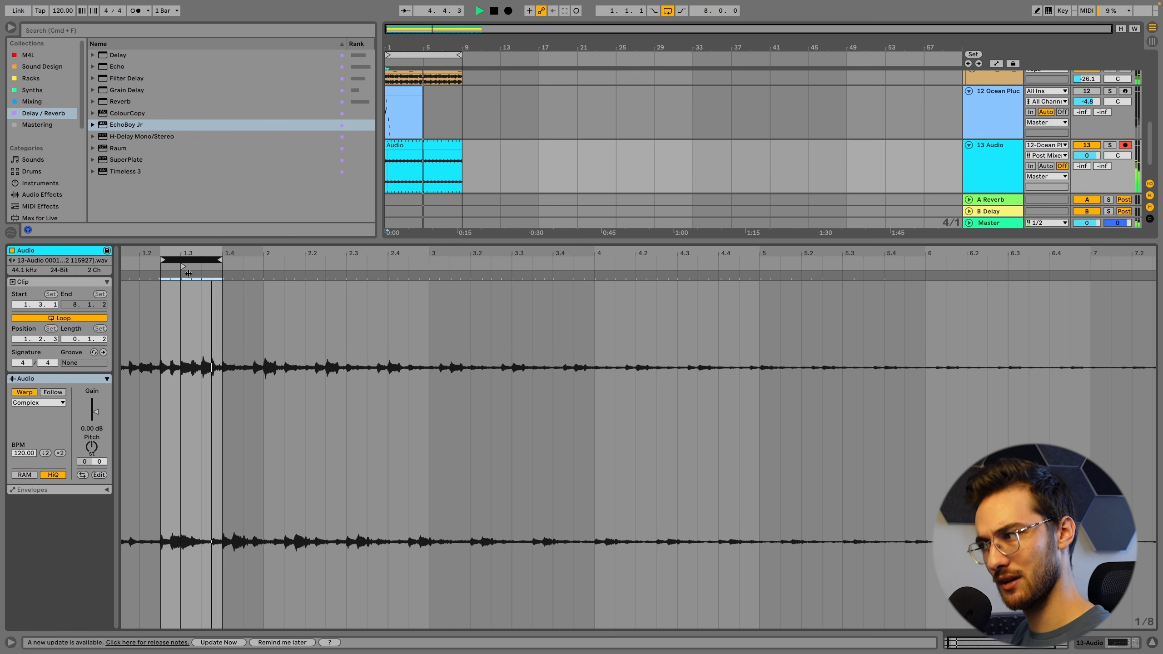
mouse_move(188, 273)
left_mouse_down()
mouse_move(366, 299)
mouse_move(388, 266)
left_mouse_up()
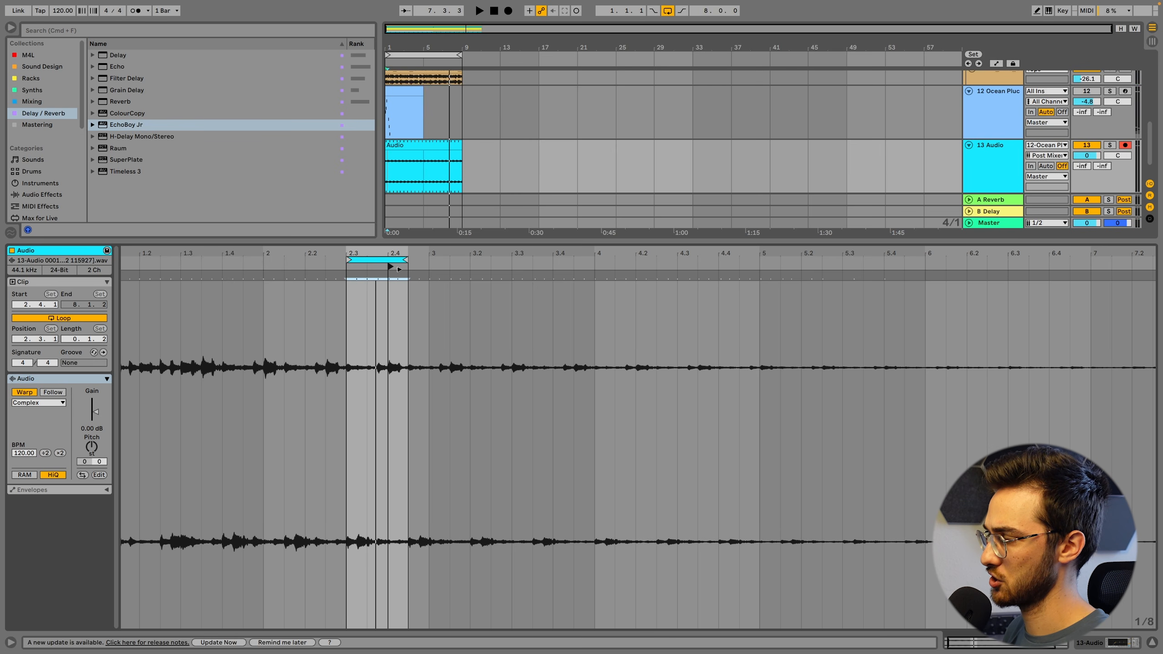
key("space")
left_click_drag(392, 267, 346, 269)
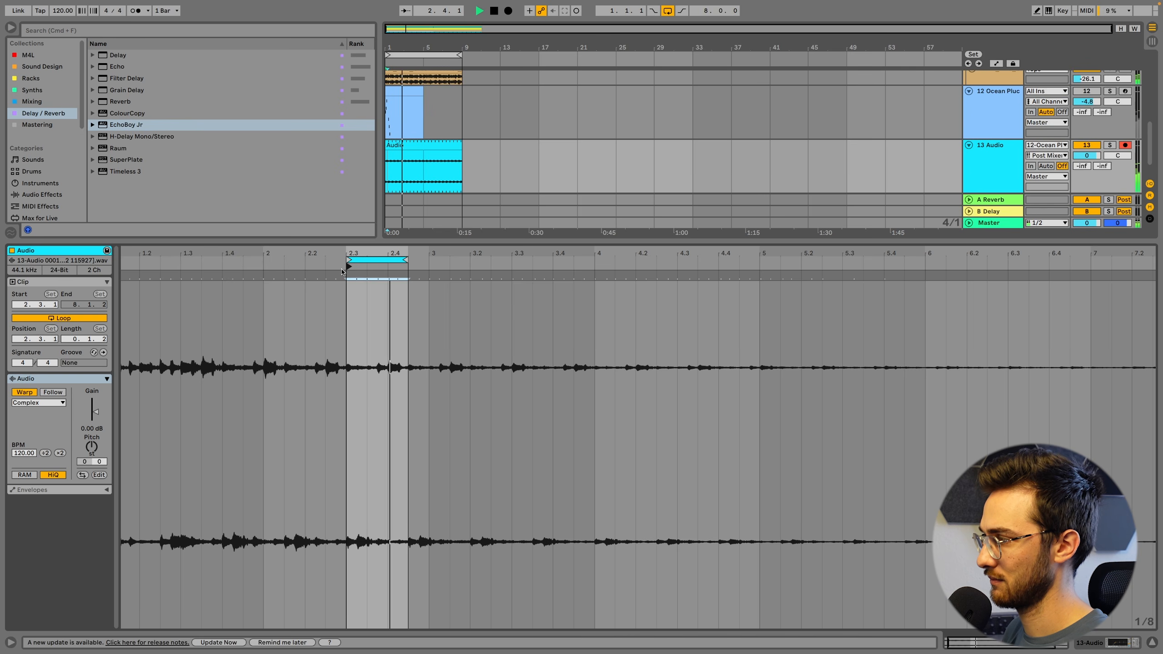
Try a loop length of 0.2.0 on the recorded clip and return it to 0.1.2
left_click_drag(405, 259, 426, 261)
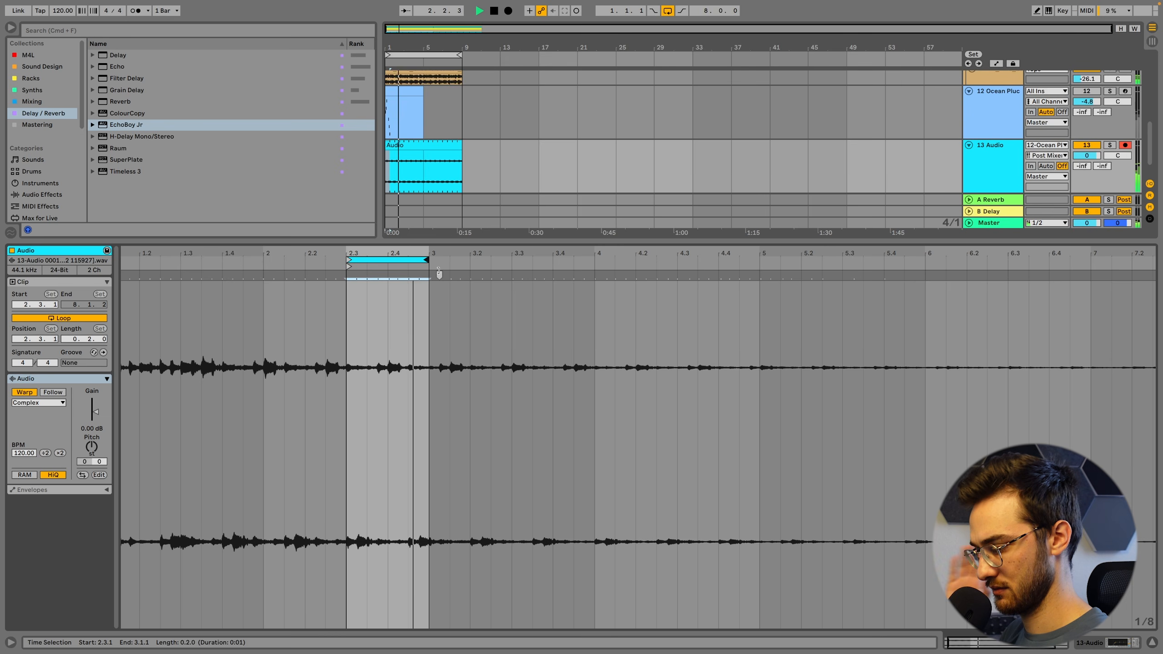
key("space")
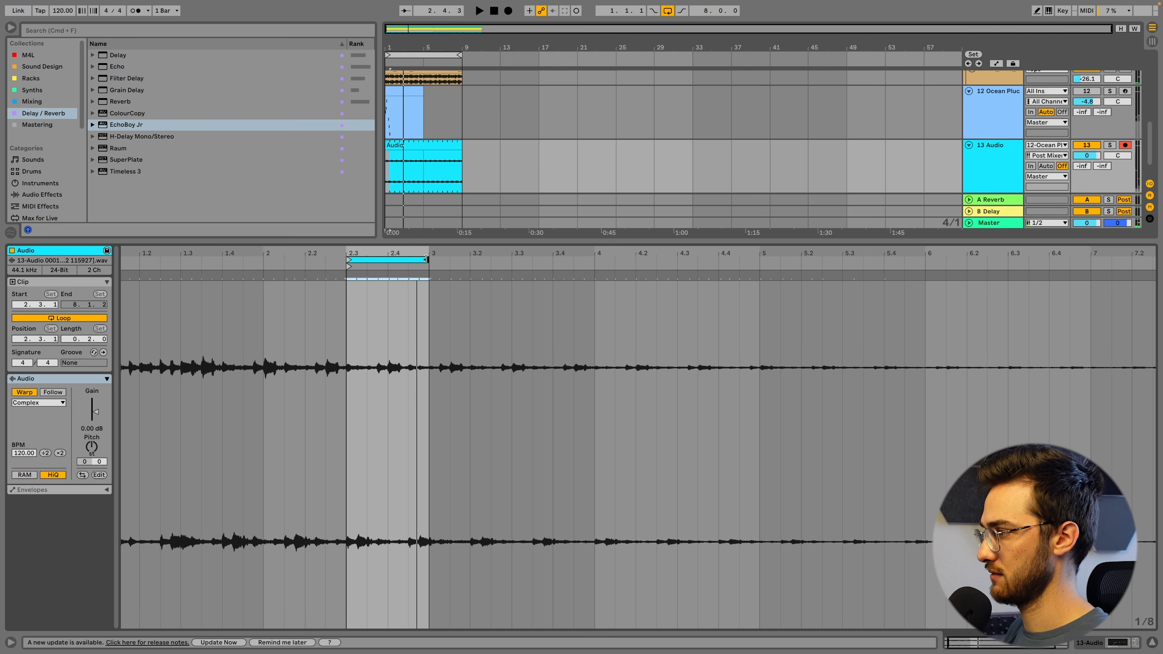
left_click_drag(425, 259, 405, 259)
Transpose the looped audio clip to -3 semitones and change its warp mode to Complex Pro
left_click_drag(356, 329, 408, 335)
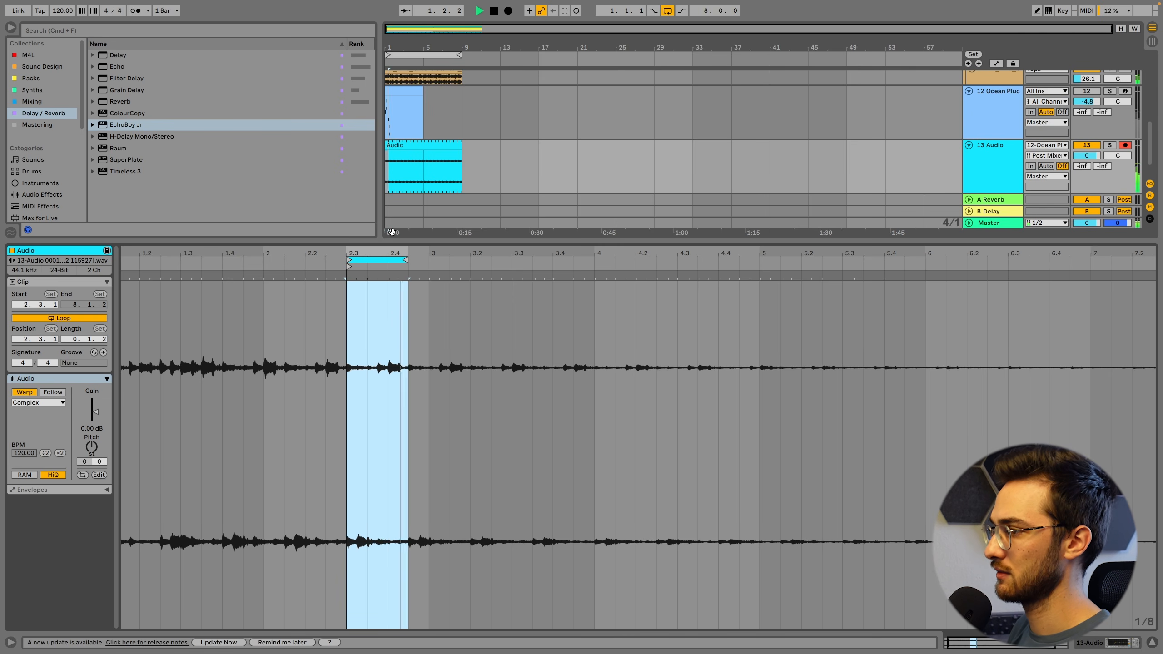
left_click(93, 450)
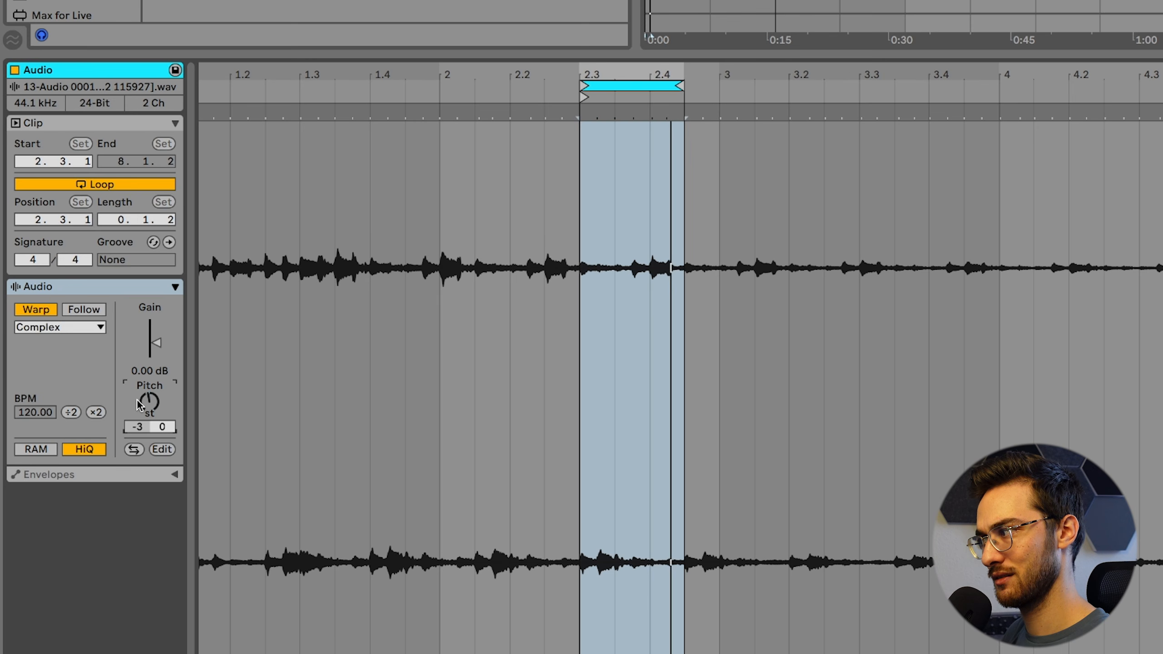
left_click(69, 327)
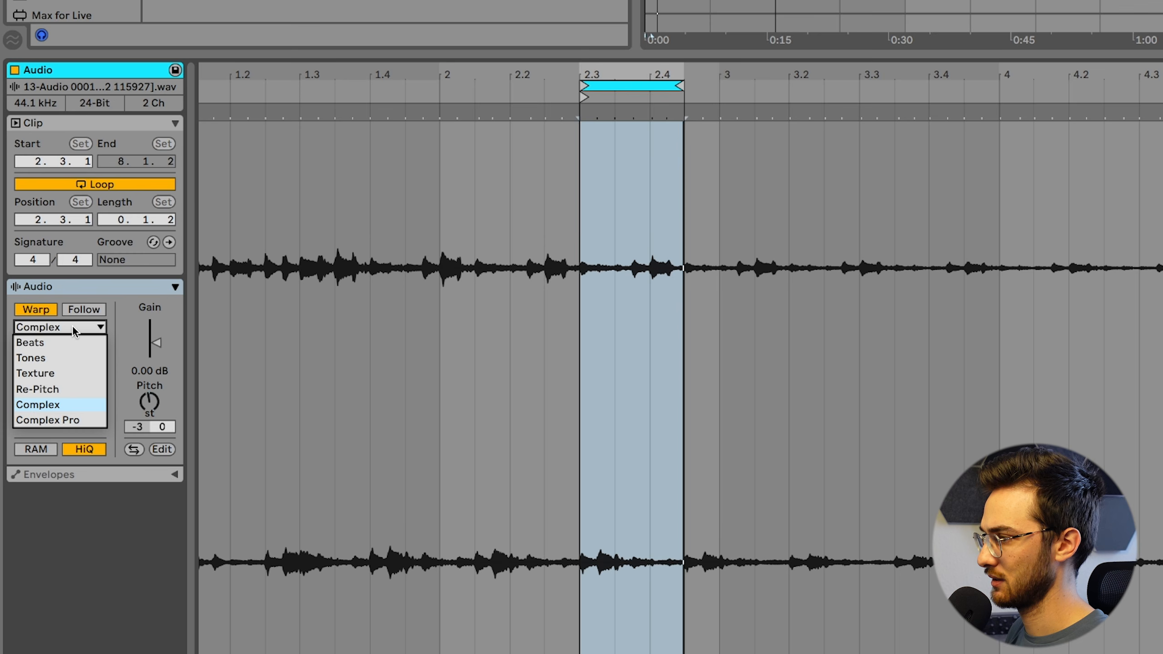
left_click(49, 420)
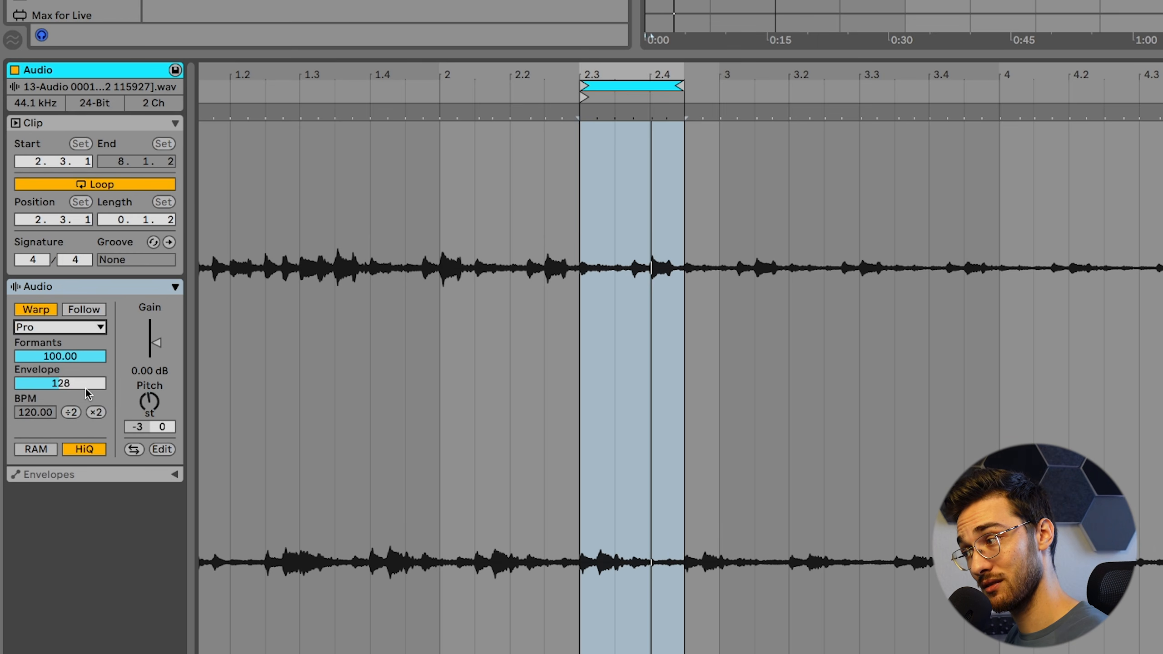
Set the clip's Complex Pro envelope to 8, lower its formants, try a +3 semitone pitch, and reset the pitch to 0
left_click_drag(157, 405, 157, 399)
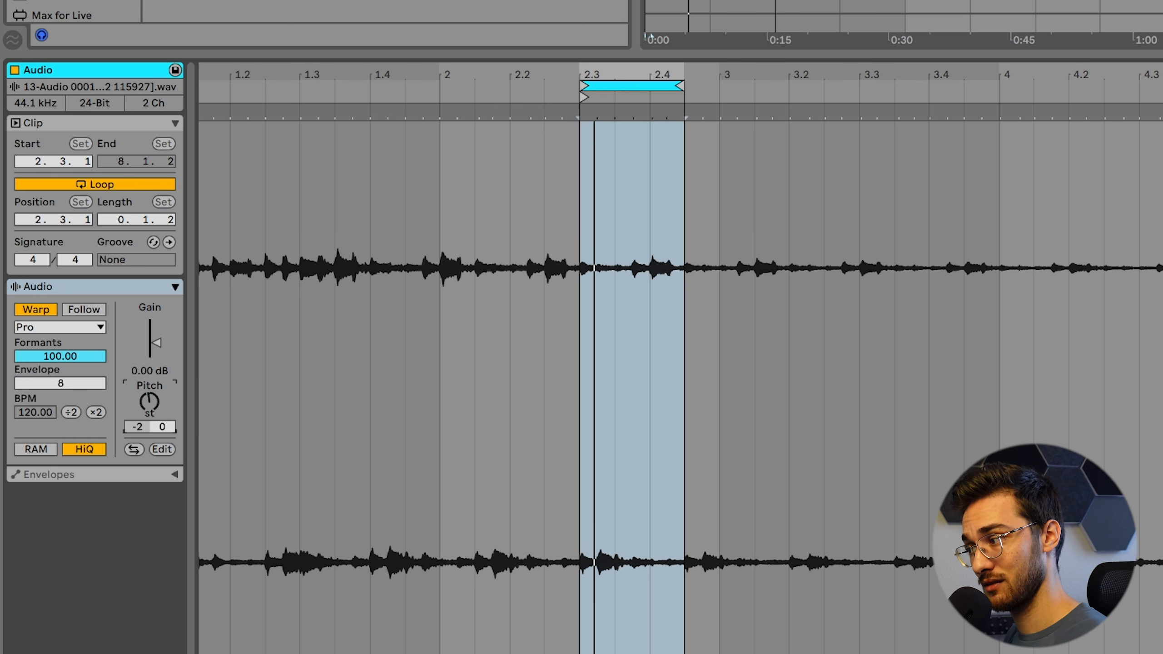
key("space")
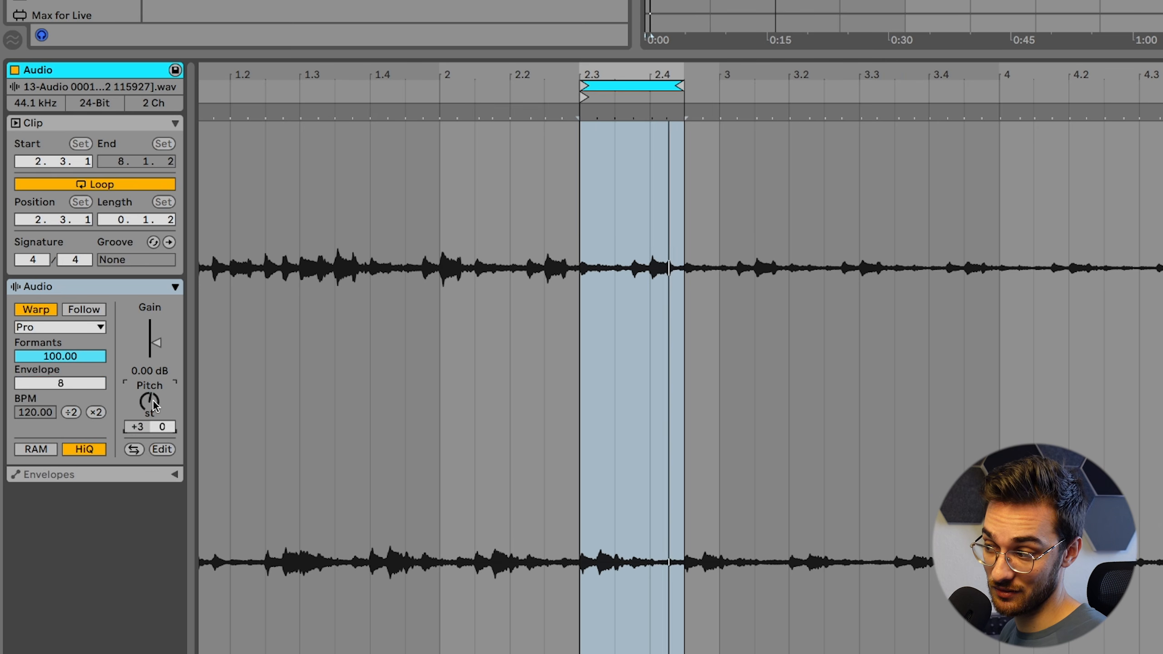
left_click_drag(153, 400, 153, 405)
mouse_move(60, 356)
left_mouse_down()
mouse_move(60, 385)
mouse_move(78, 359)
left_mouse_up()
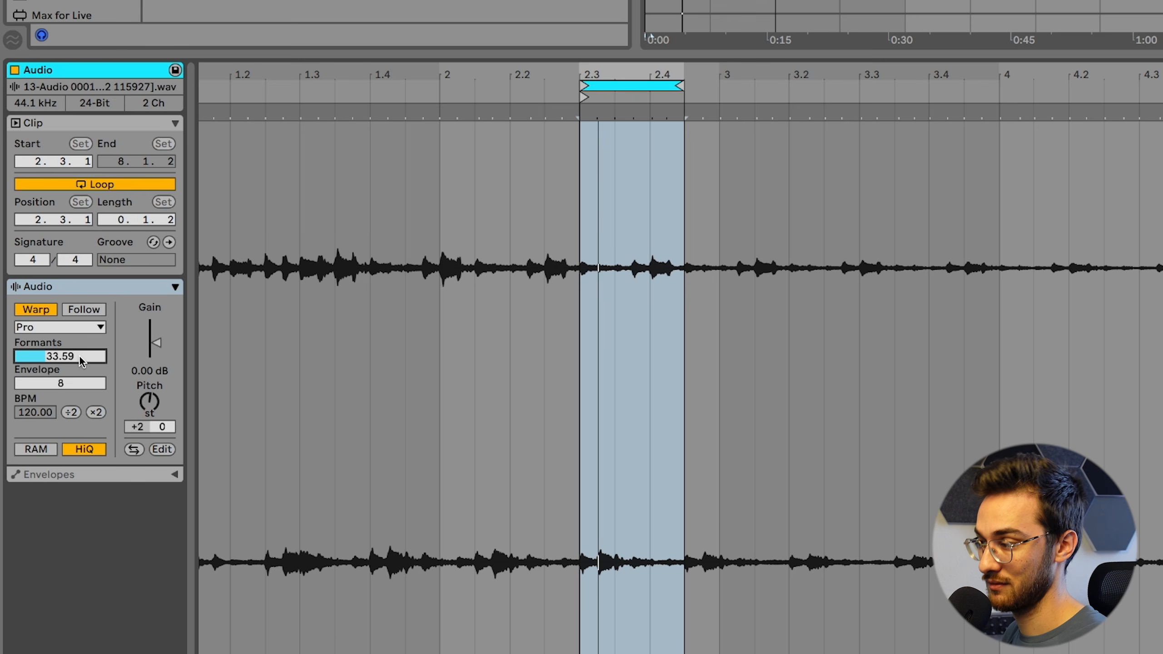
left_click(149, 401)
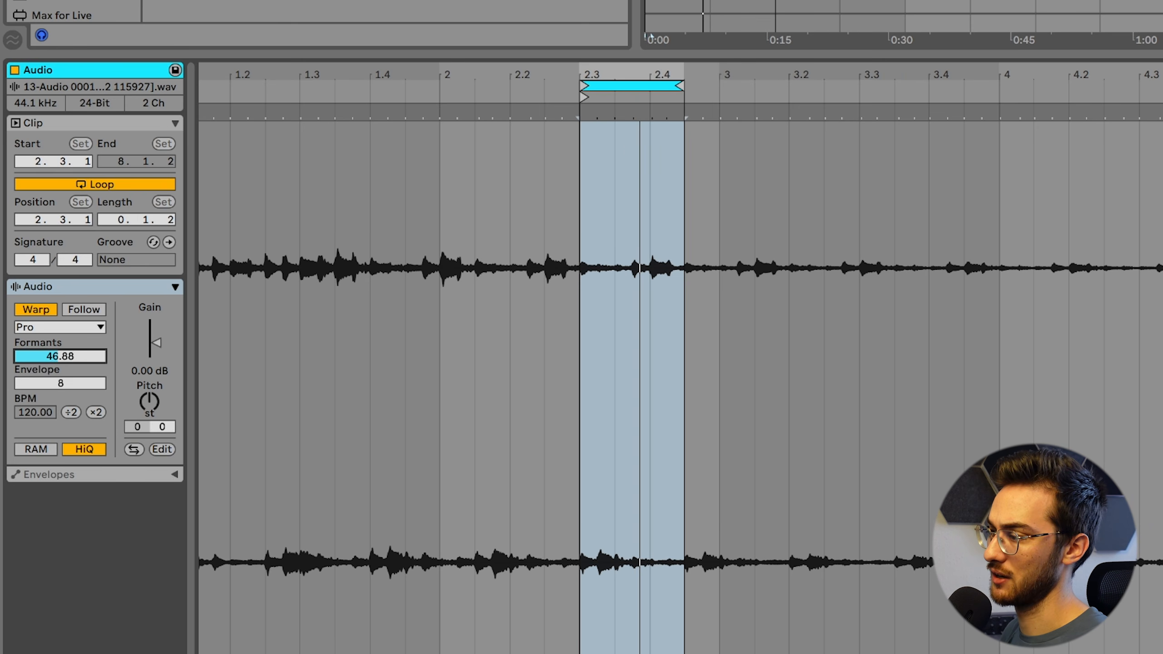
left_click_drag(67, 359, 67, 331)
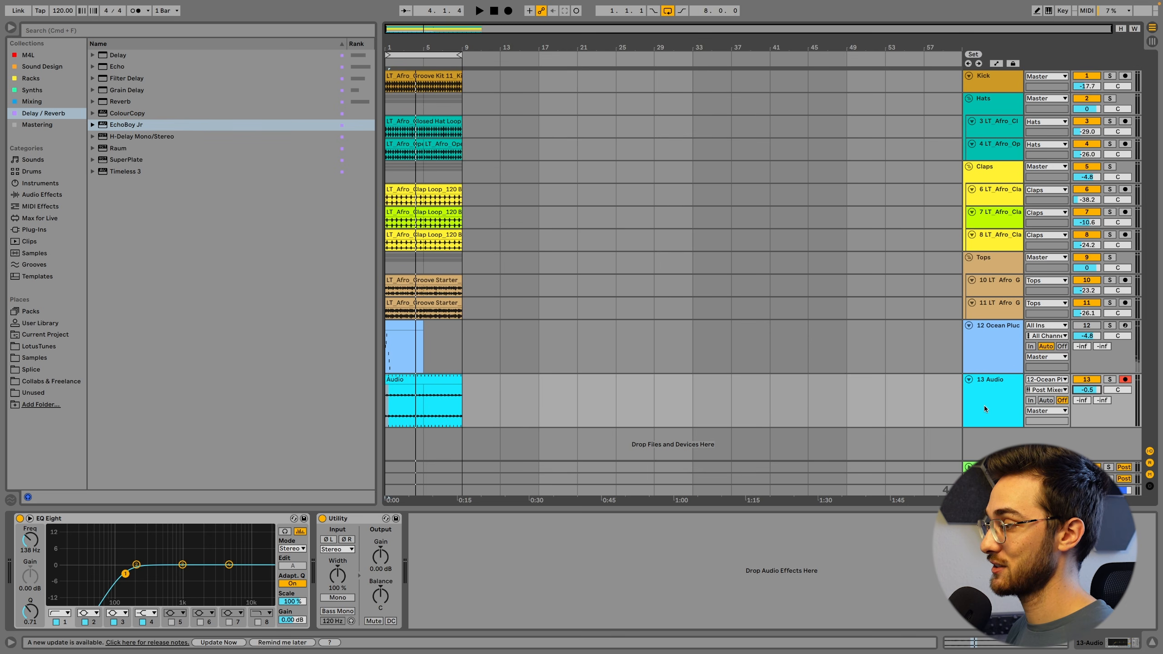
Insert a new MIDI track directly below the Ocean Pluck track
left_click(420, 338)
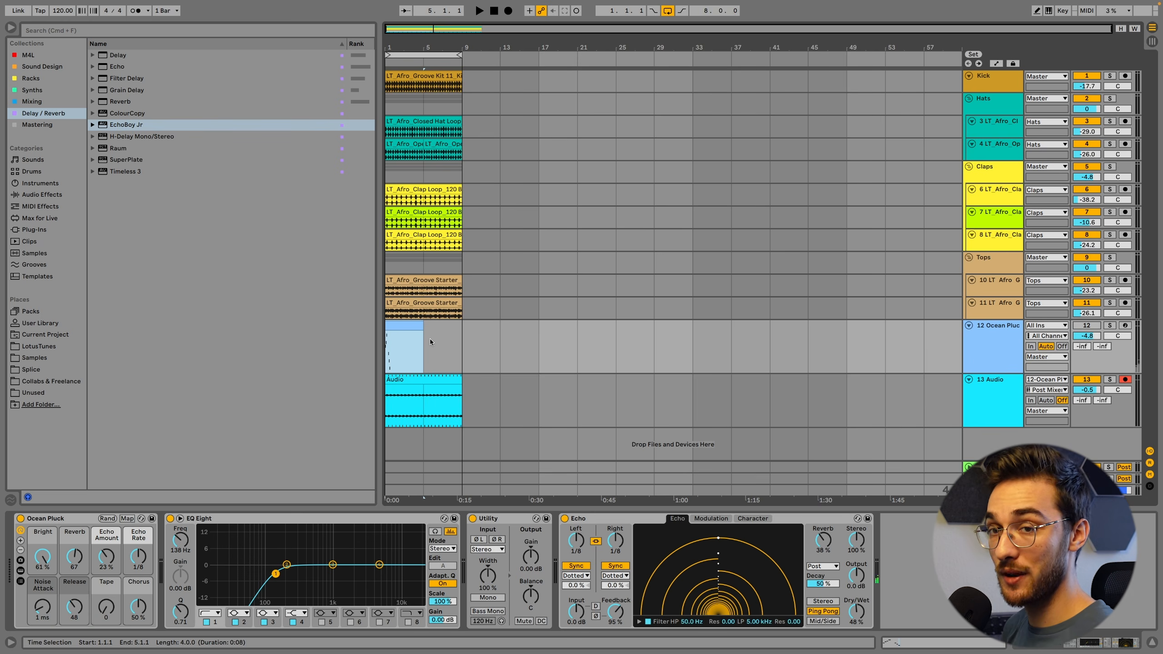
left_click(984, 334)
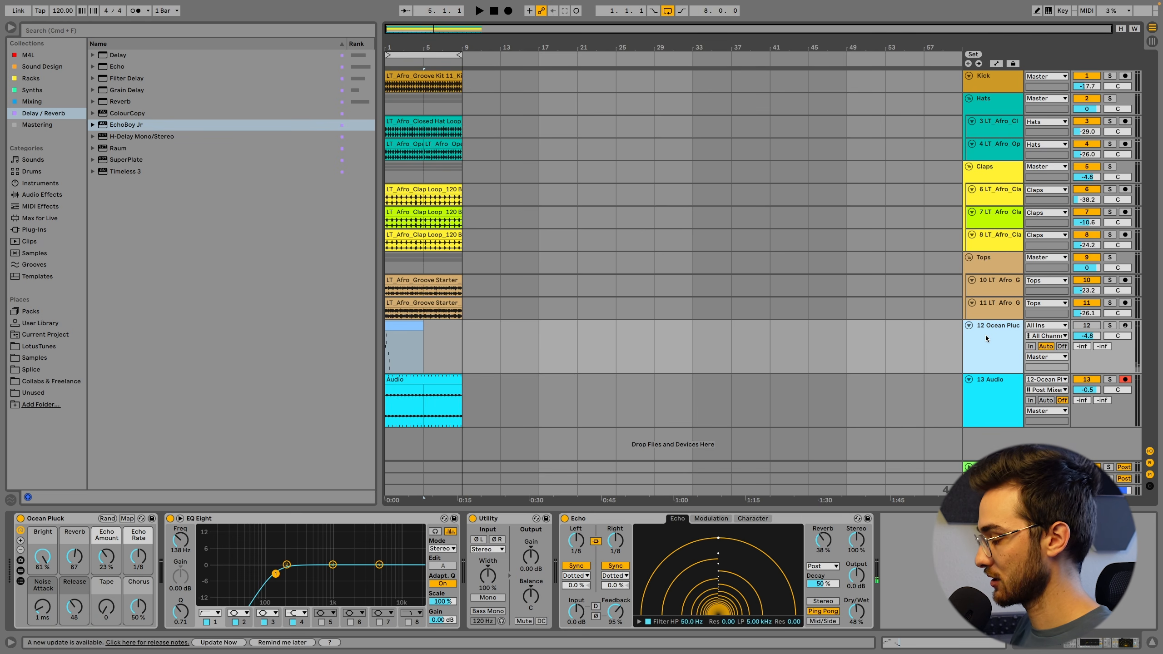
key("super+shift+t")
left_click(998, 347)
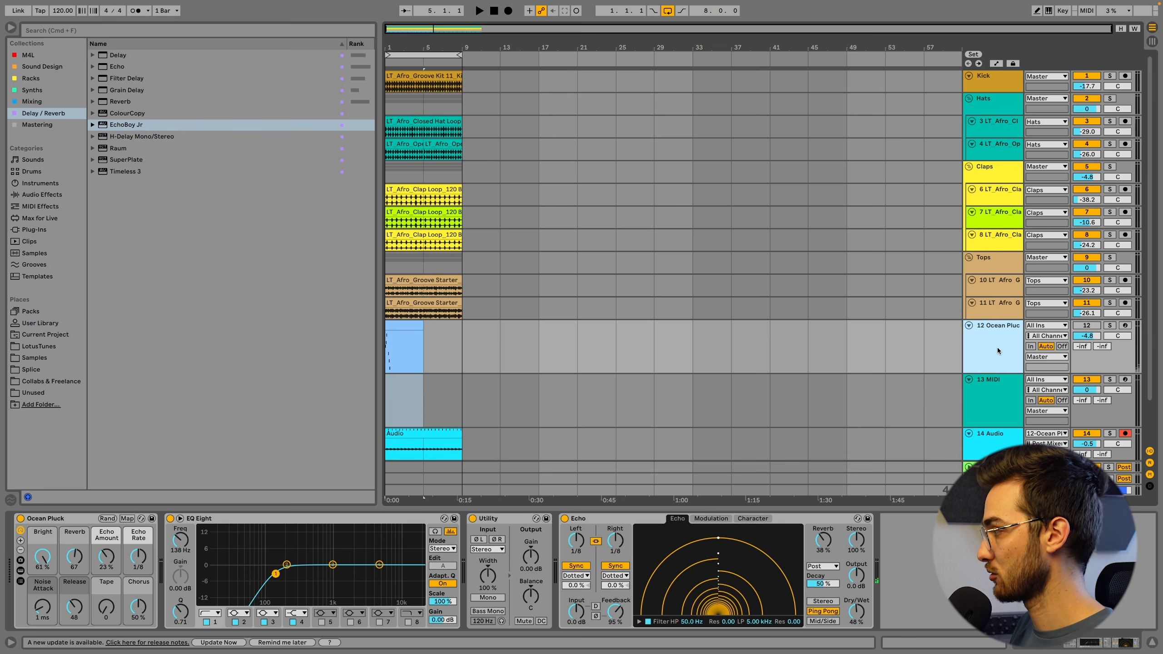
scroll(997, 362, "down", 1)
left_click(997, 373)
scroll(524, 347, "down", 2)
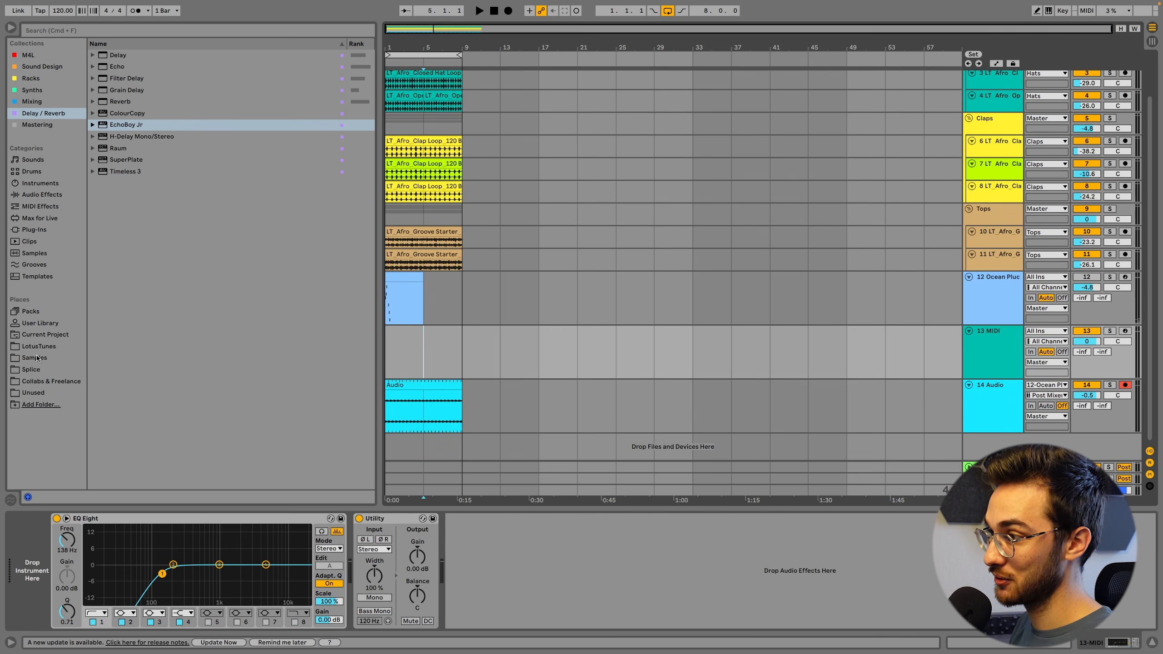
Load the Omnisphere plug-in onto the new MIDI track with the Blissful Existence patch and set the track volume to -6.6
left_click(37, 230)
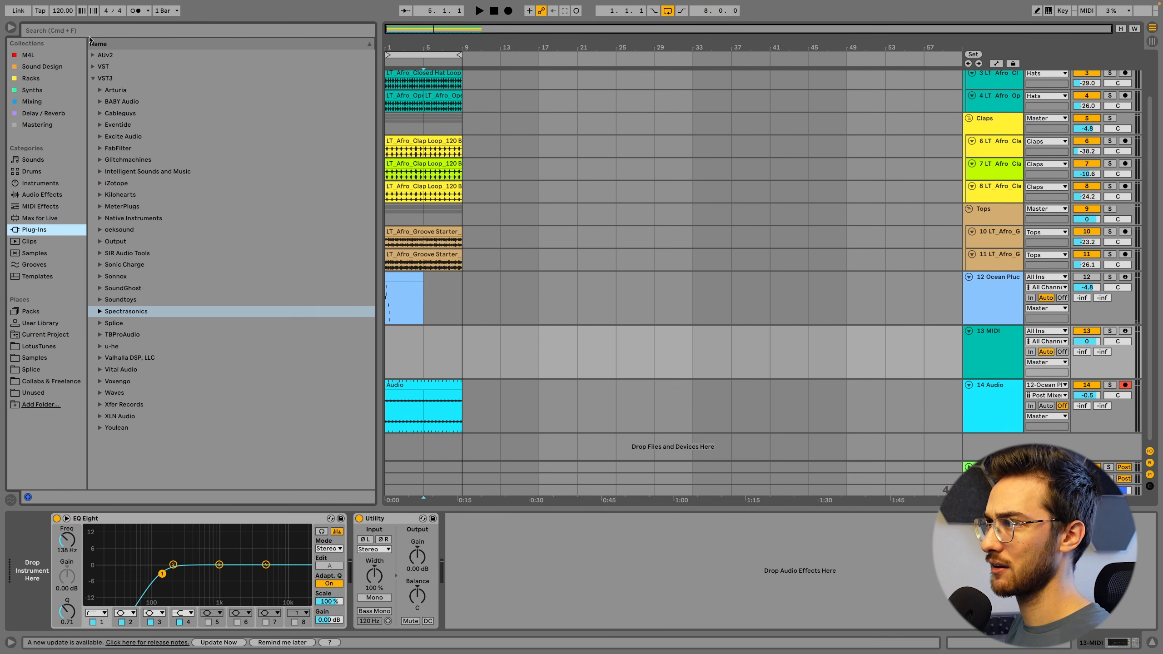
left_click(80, 31)
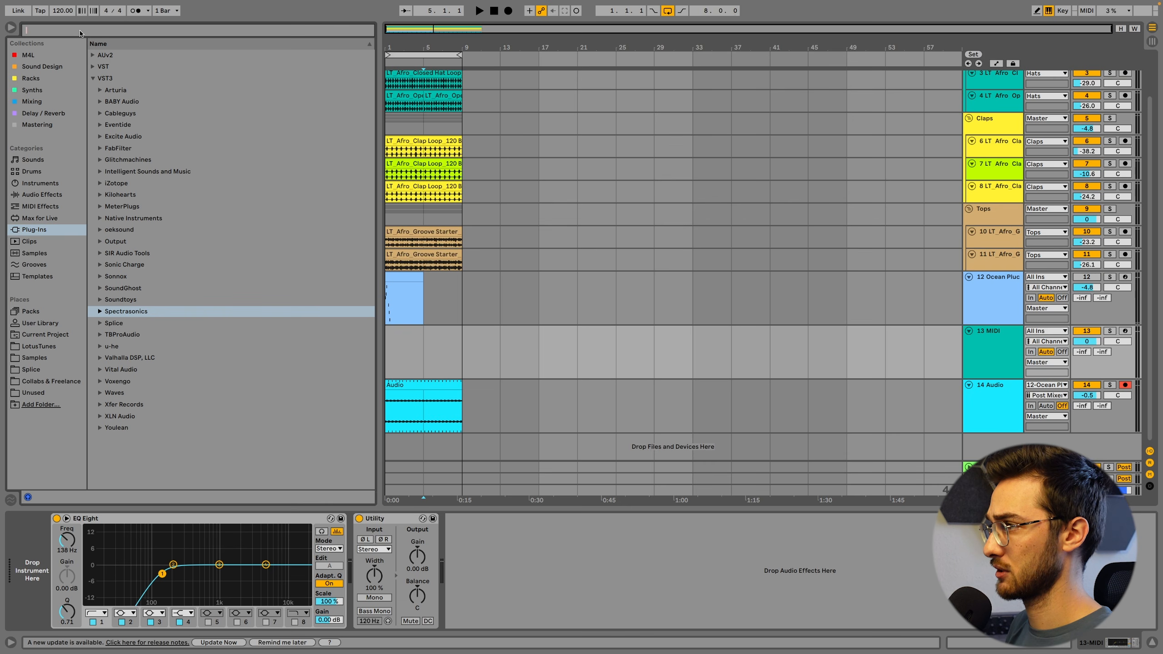
type("omnis")
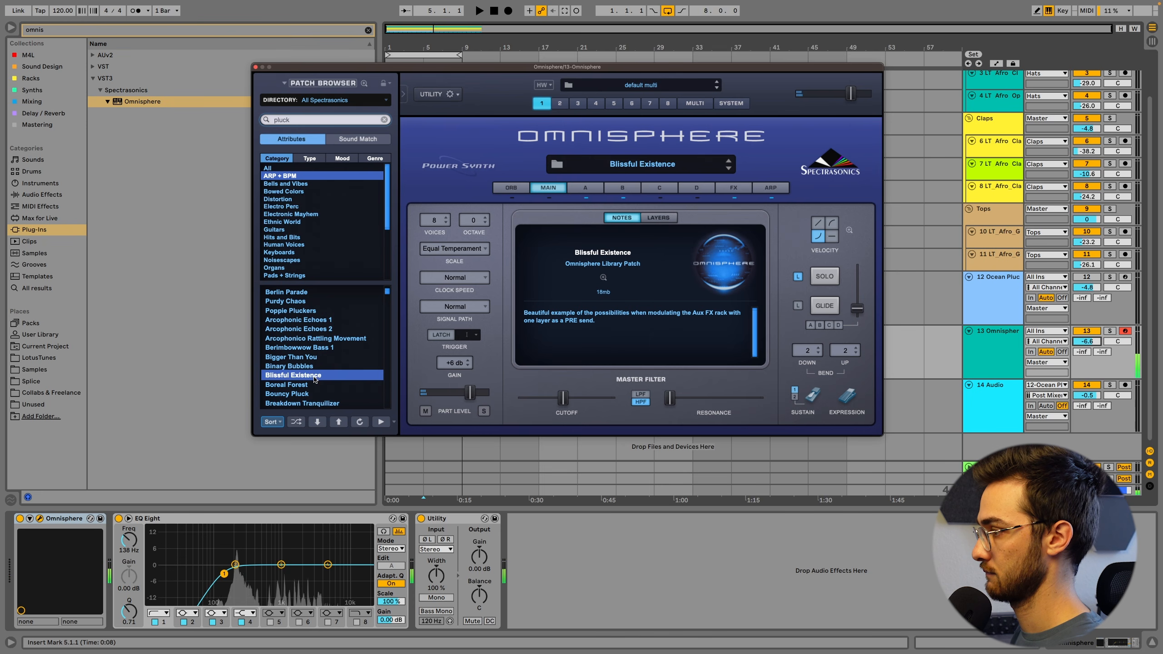
left_click(255, 68)
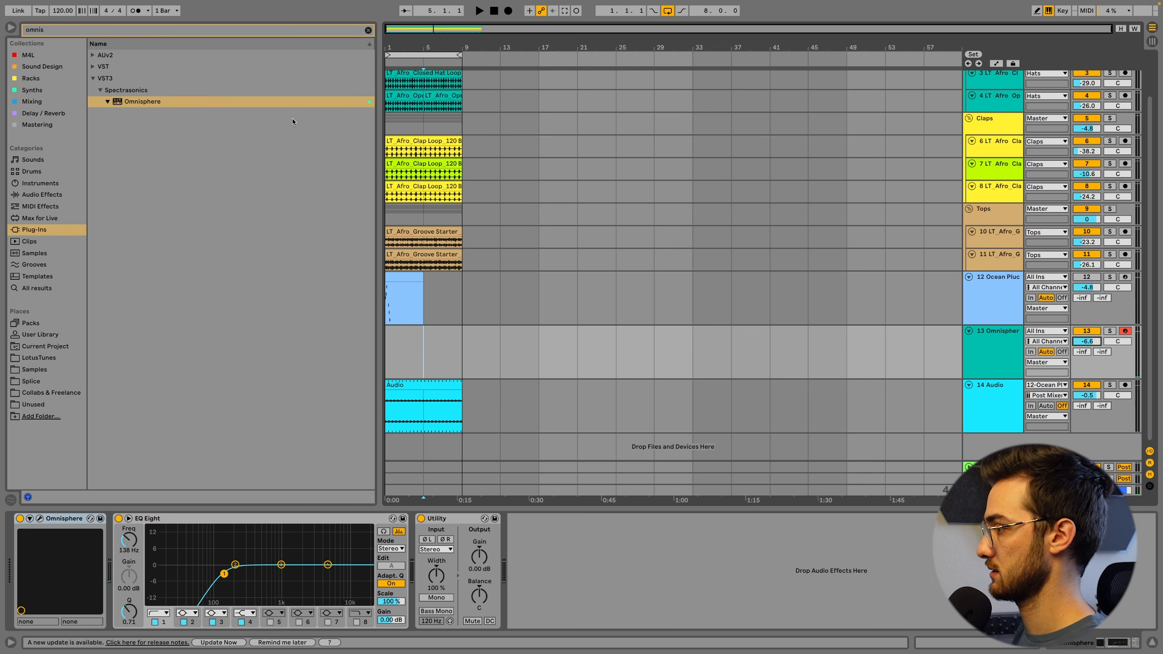
Move the Ocean Pluck MIDI clip onto the Omnisphere track and open it for note editing
left_click(405, 275)
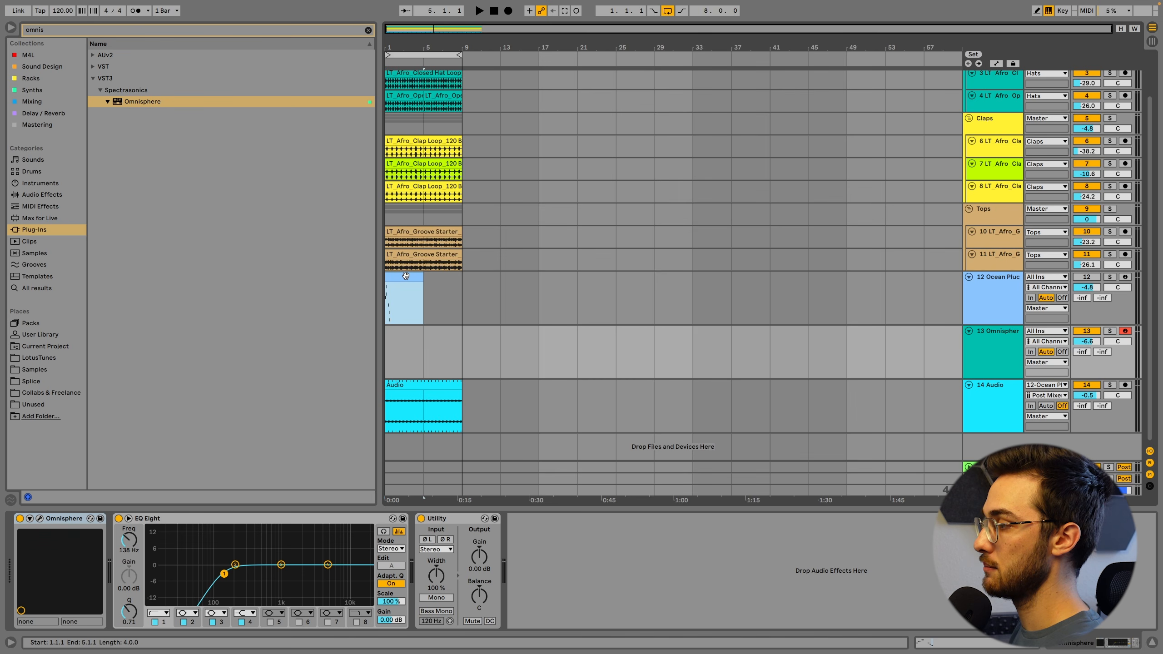
left_click_drag(405, 283, 397, 330)
double_click(397, 330)
Transpose all notes of the Omnisphere clip up seven semitones and play the result
key("super+a")
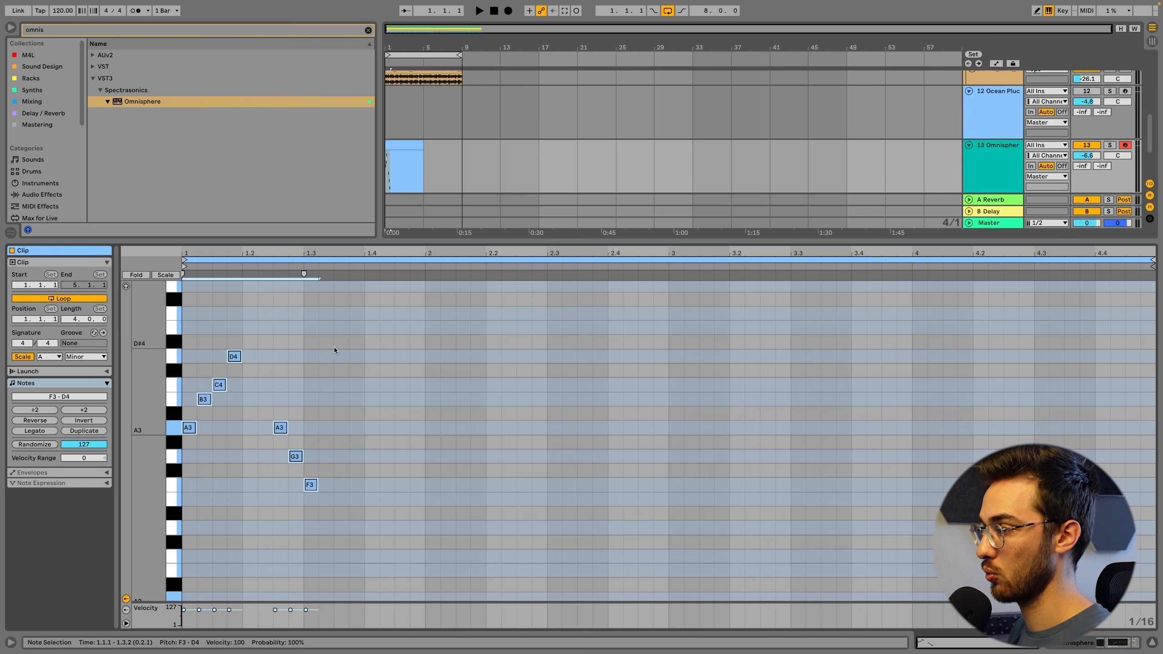
key("Up")
key("Up")
key("Up")
key("Up")
key("Up")
key("Up")
key("Up")
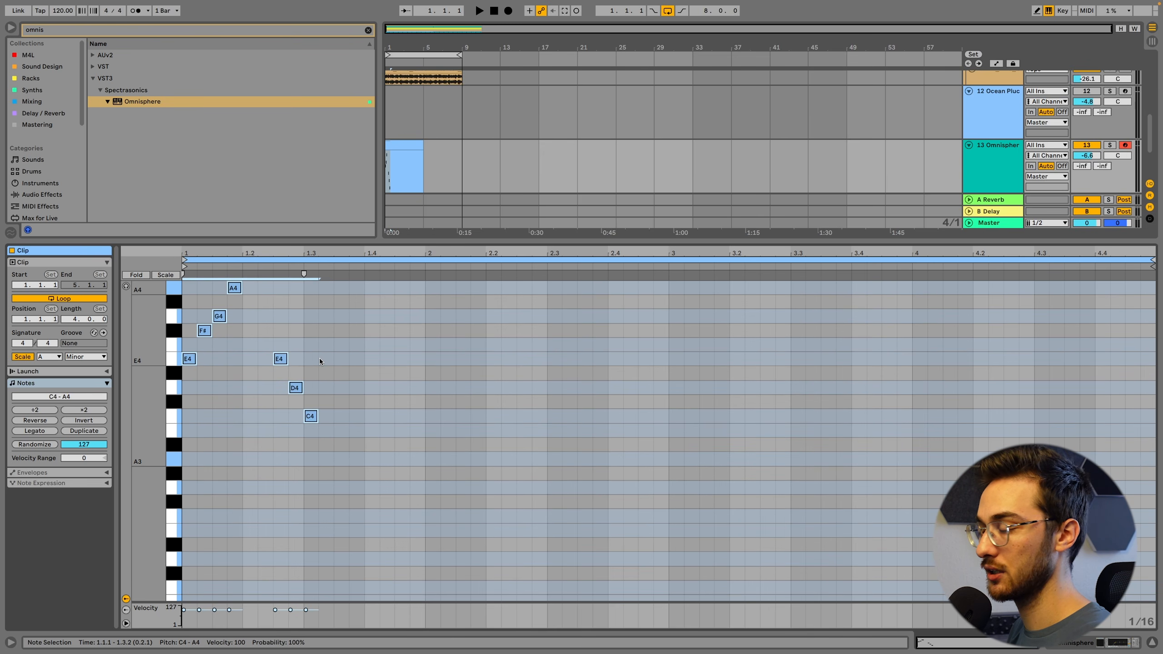
left_click(319, 357)
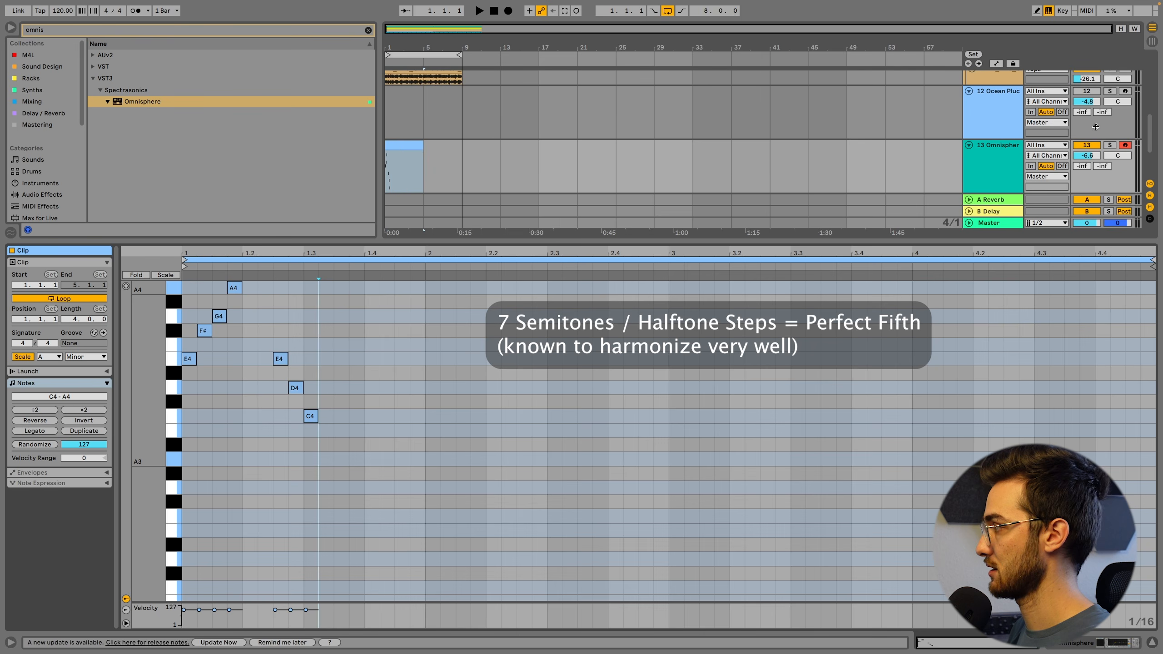
key("space")
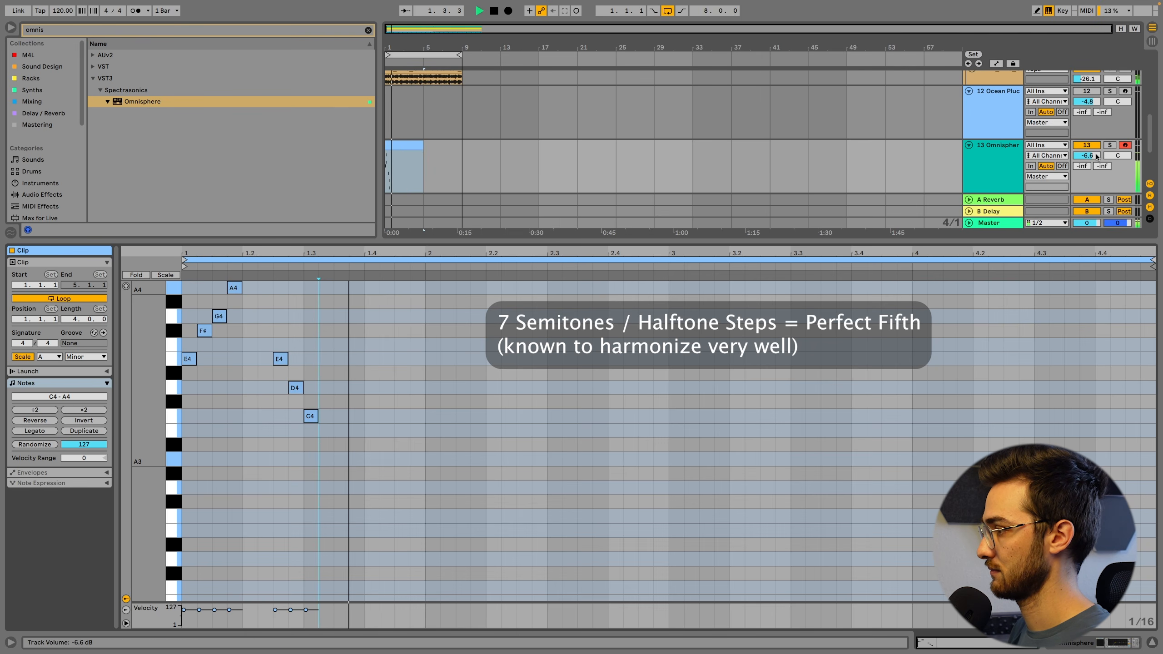
key("space")
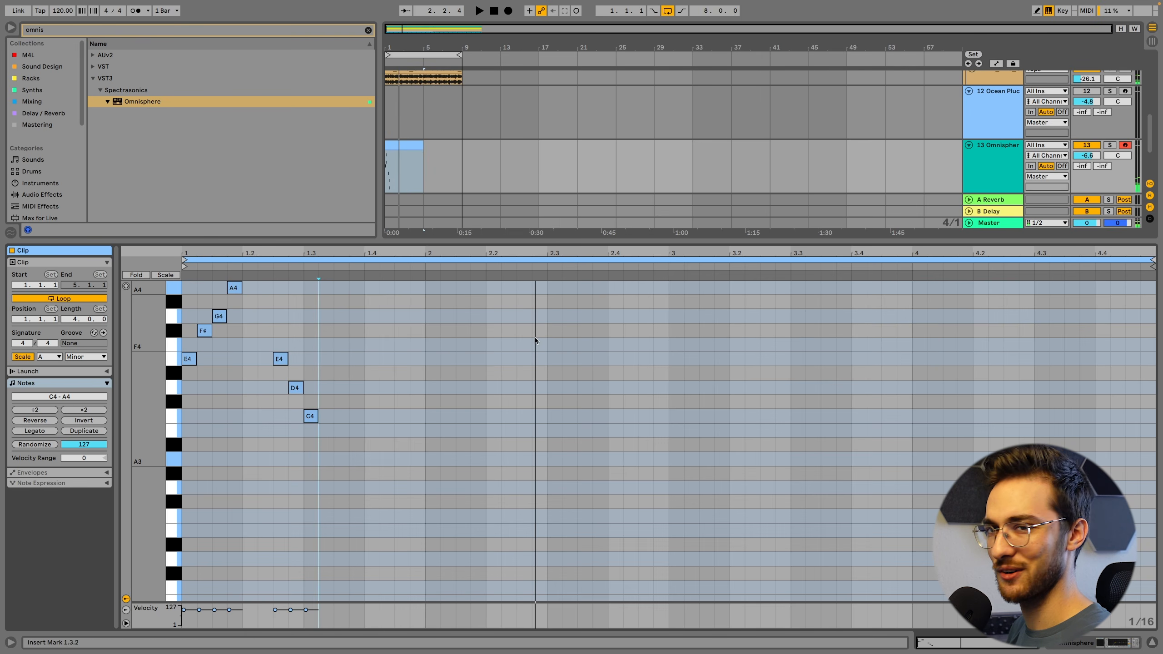
Insert an audio track below the Omnisphere track and set its input to Resampling
key("shift+Tab")
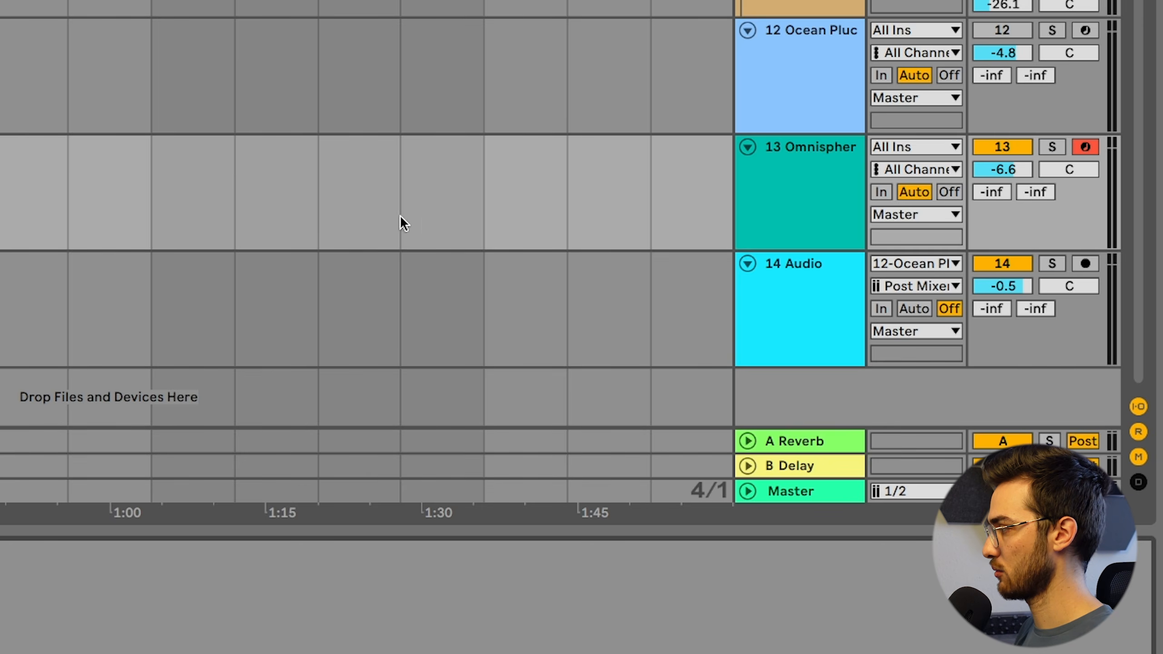
left_click(810, 187)
key("ctrl+t")
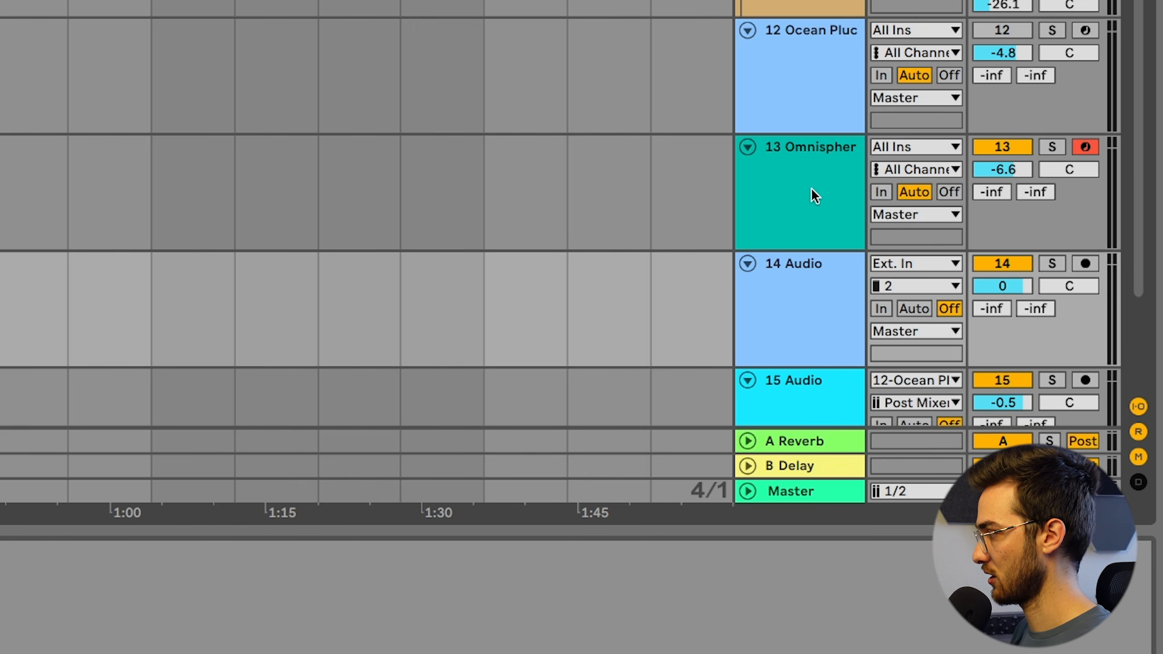
scroll(810, 206, "down", 3)
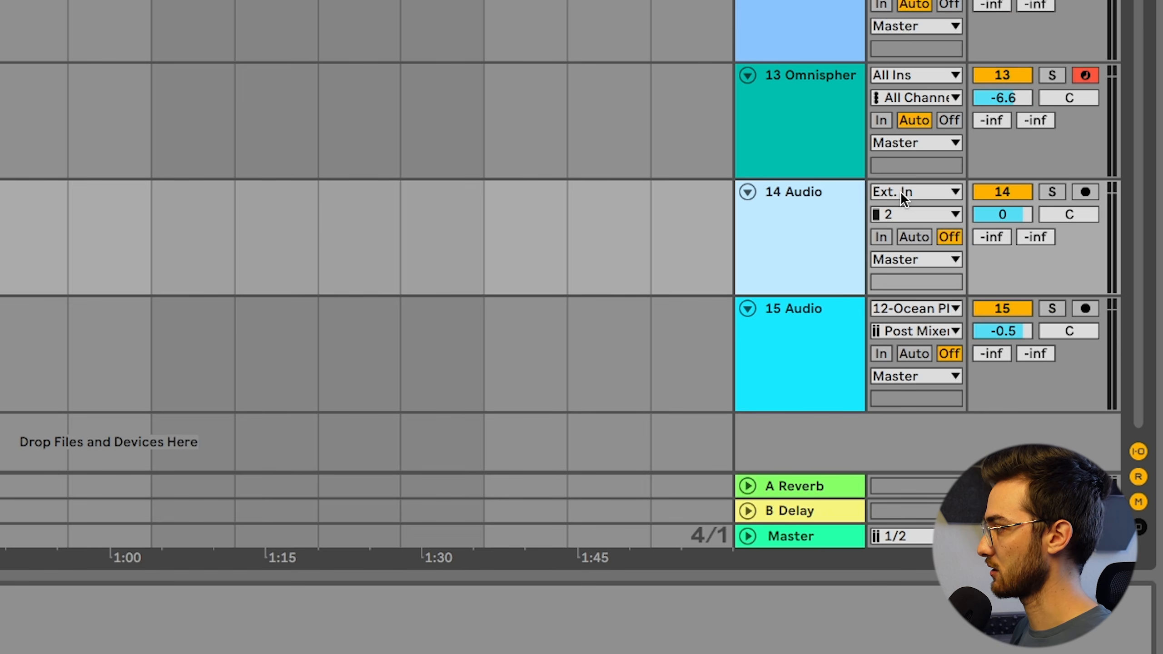
left_click(904, 193)
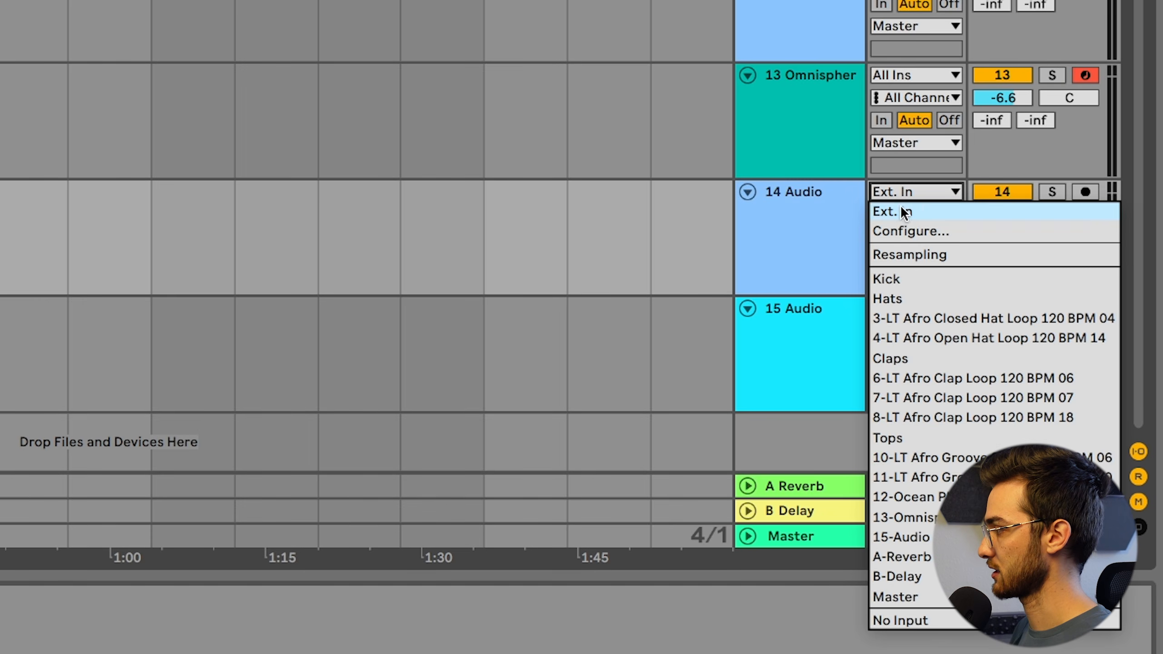
left_click(904, 255)
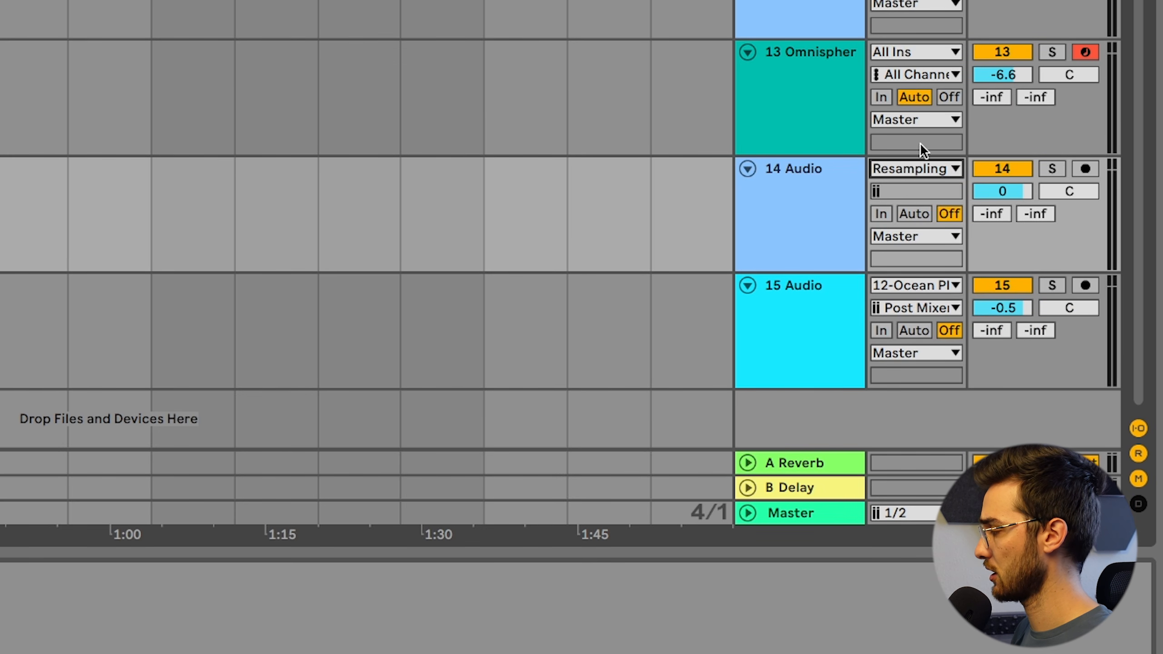
Solo the Omnisphere track and arm the Resampling audio track below it for recording
left_click(1049, 52)
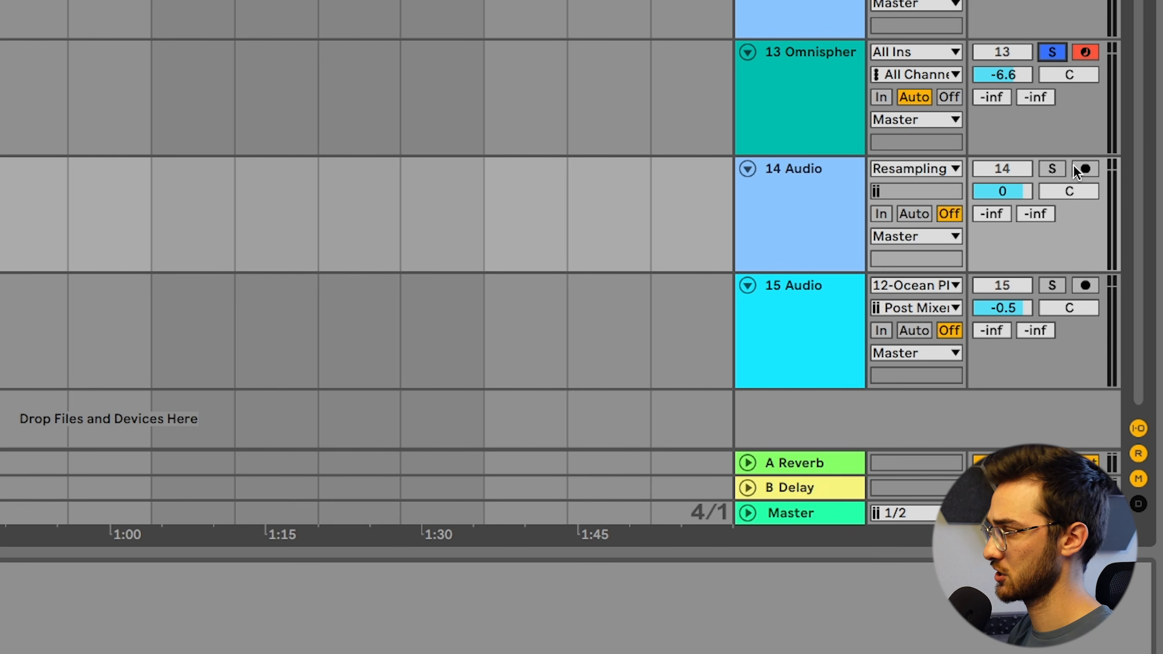
key("Up")
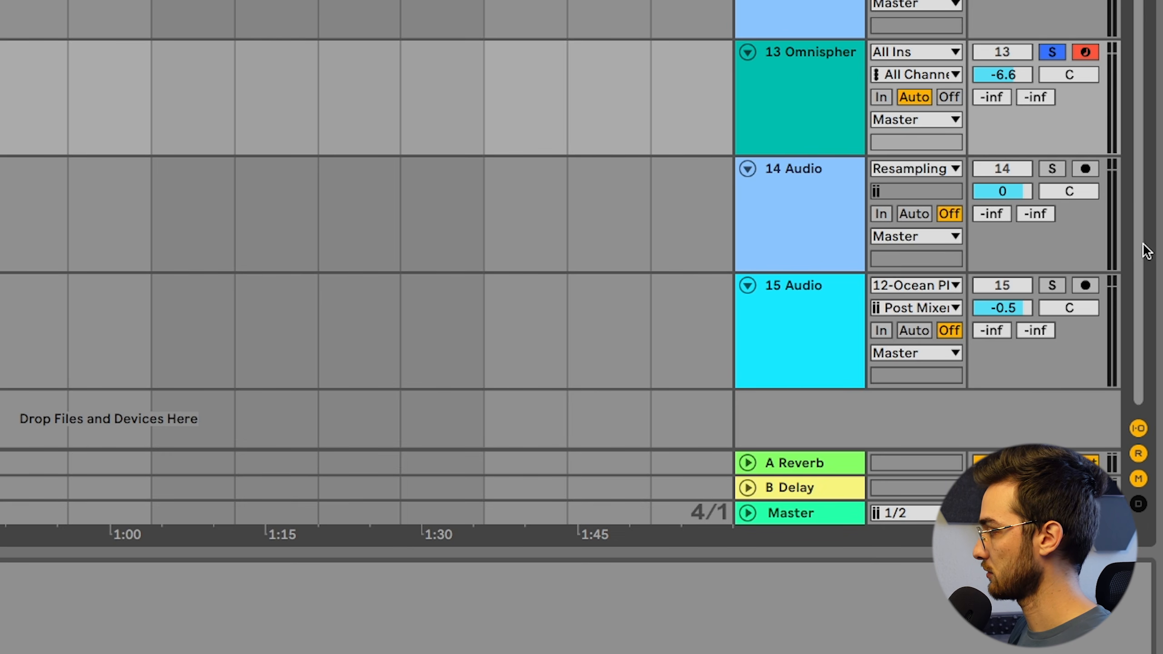
left_click(1084, 169)
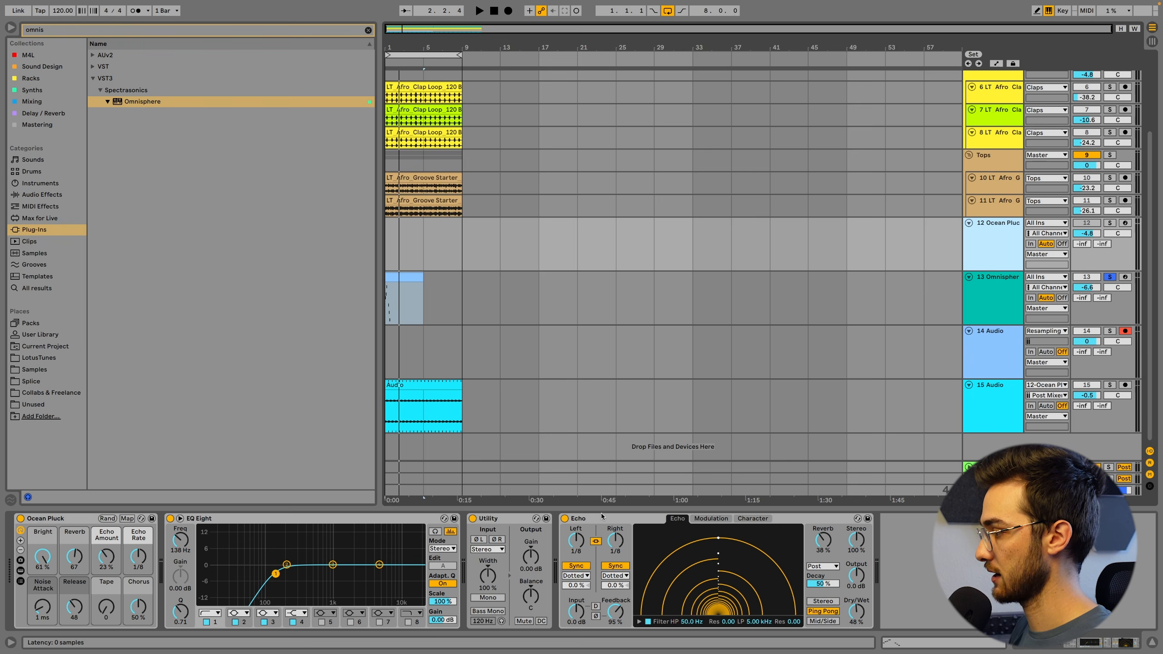
Copy the Echo effect from the Ocean Pluck track to the end of the Omnisphere device chain
left_click(648, 262)
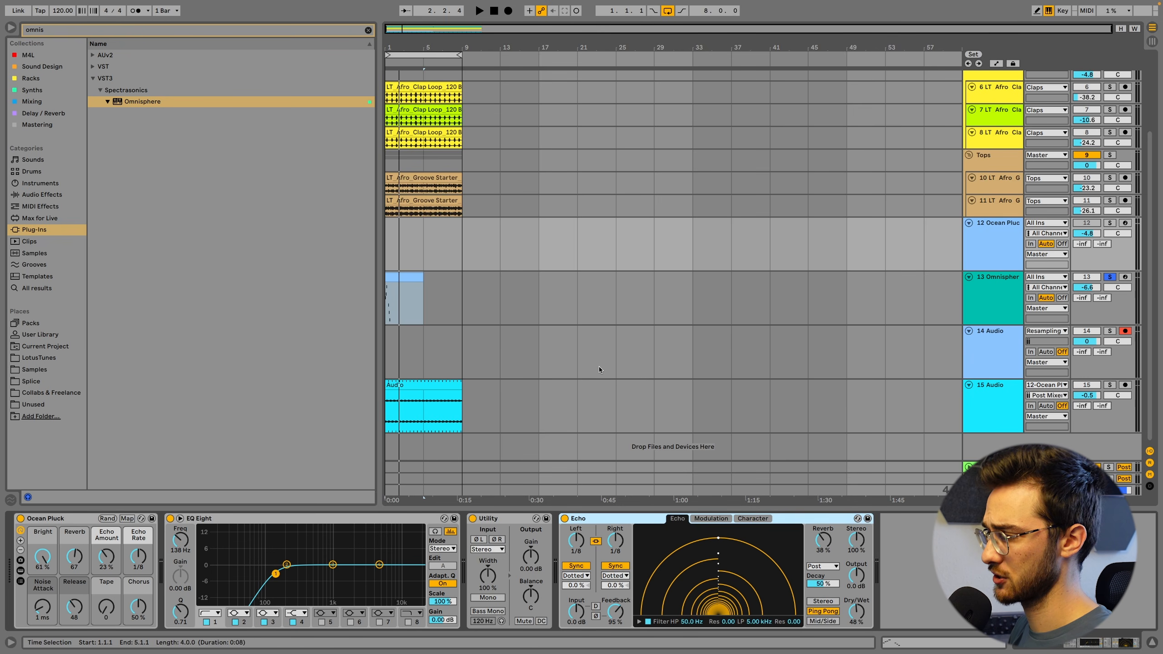
left_click(409, 277)
left_click(550, 589)
key("super+v")
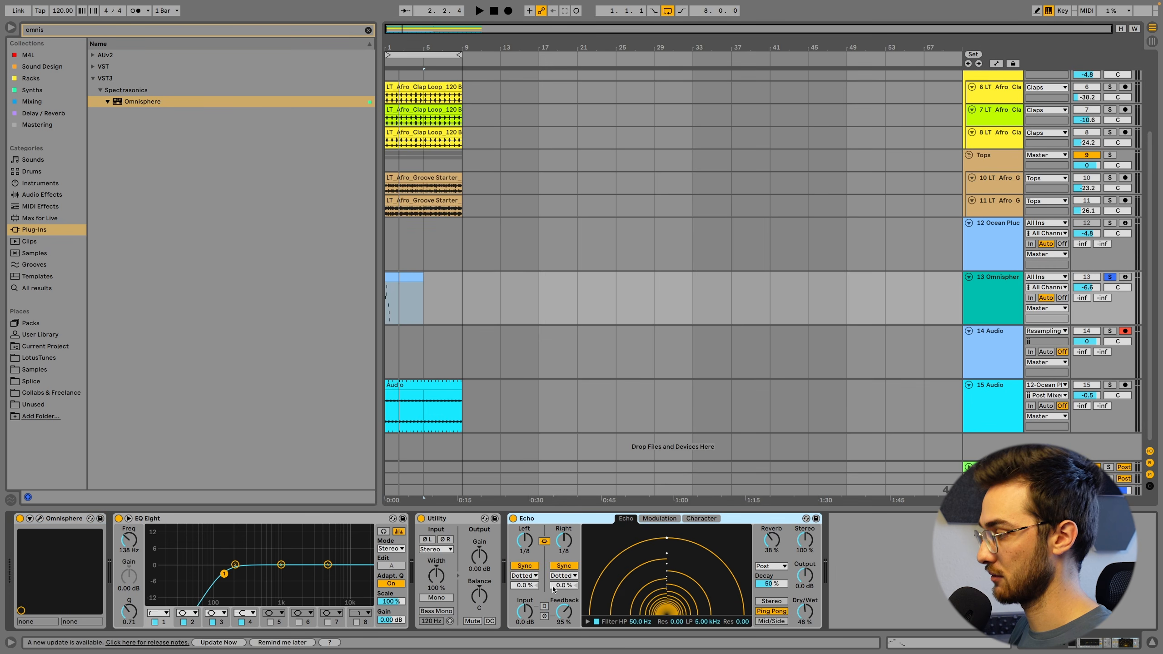
Record the Omnisphere pluck and its echo tail onto audio track 14 from the song start to about bar 7
left_click(566, 351)
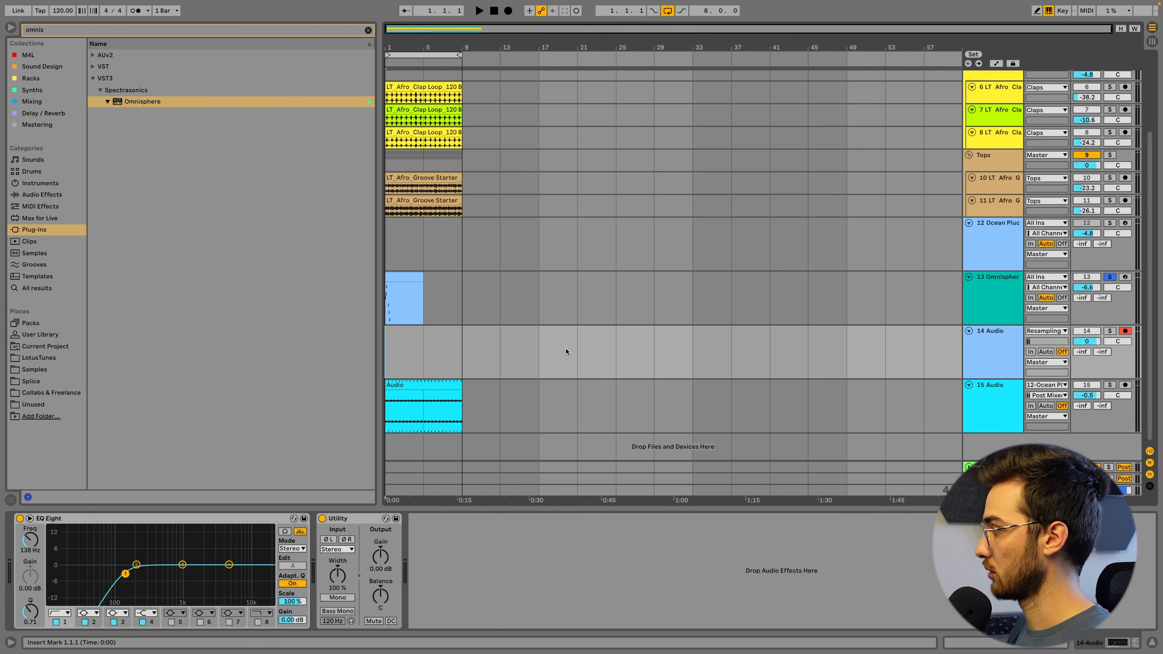
left_click(508, 10)
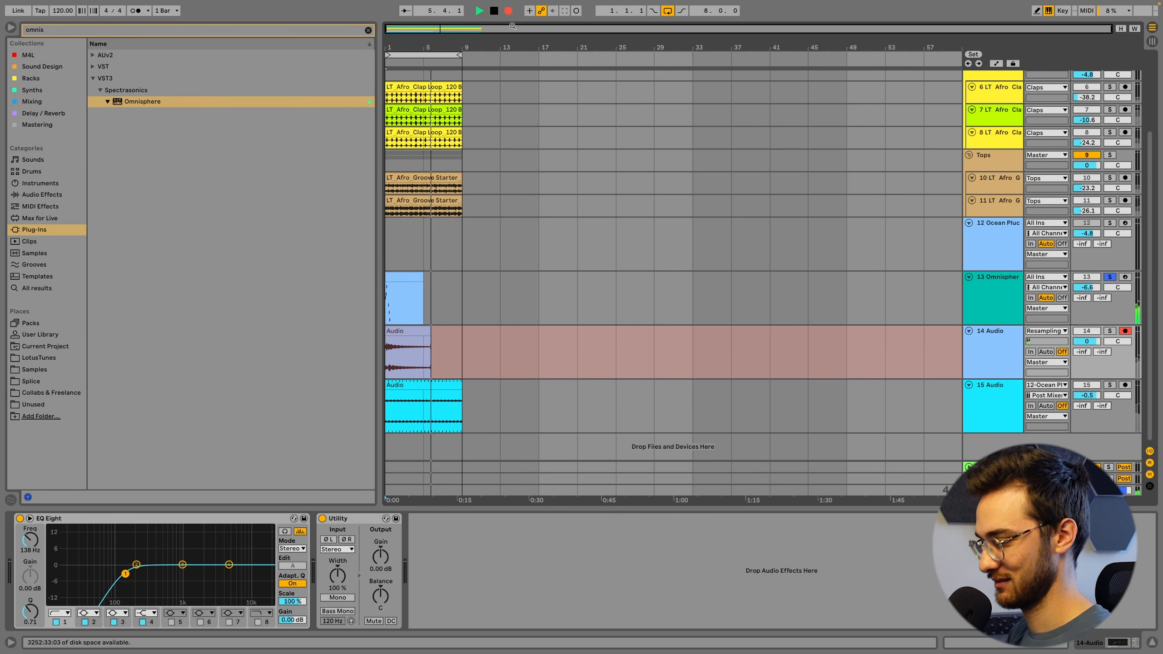
key("space")
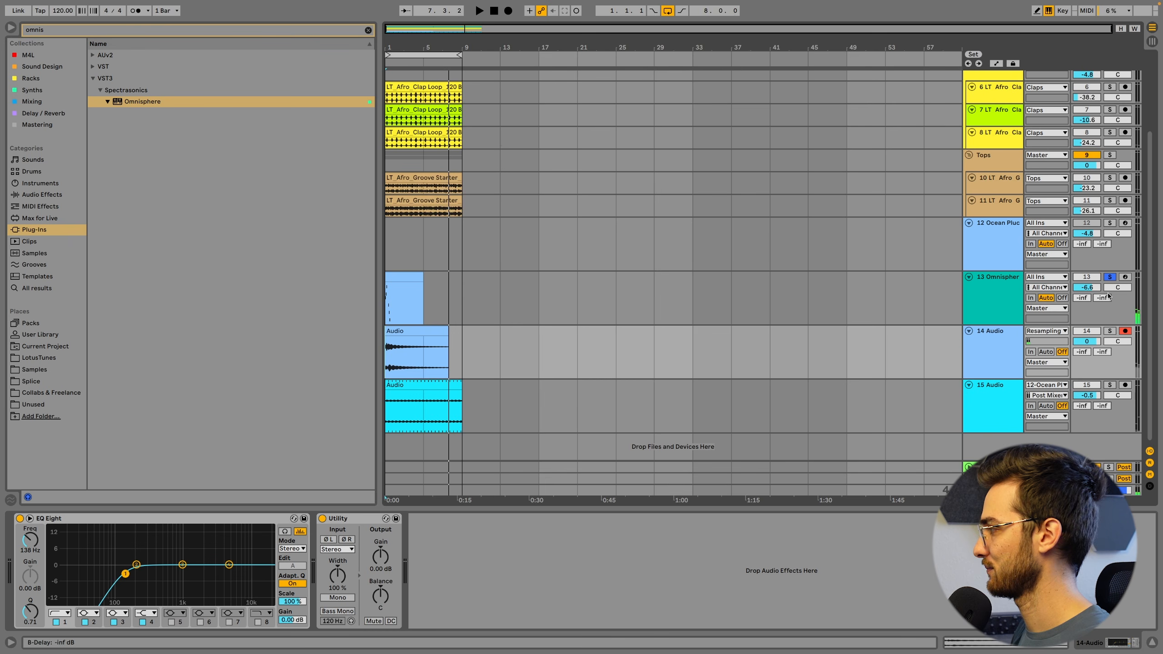
Unsolo and deactivate the Omnisphere track, and set the recorded audio track's volume to -4.1 dB
left_click(1092, 277)
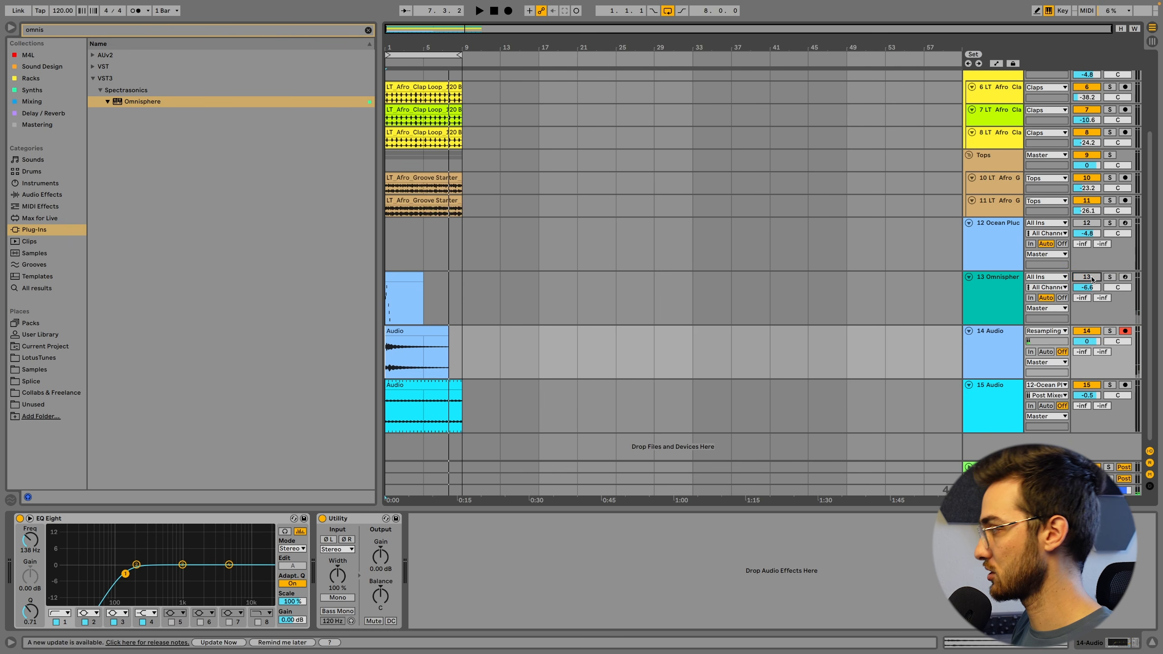
left_click_drag(1087, 342, 1086, 351)
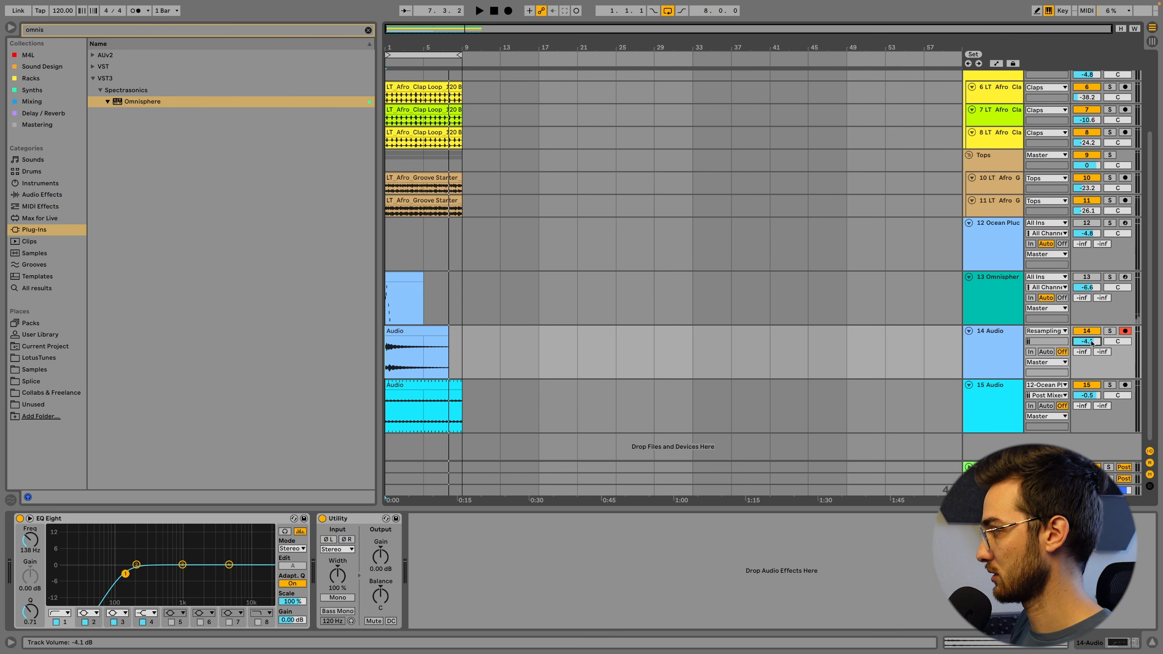
Using a 1/8 grid, loop the recorded clip from 3.2.1 with length 0.1.2 and extend it to bar 9 in the arrangement
double_click(405, 334)
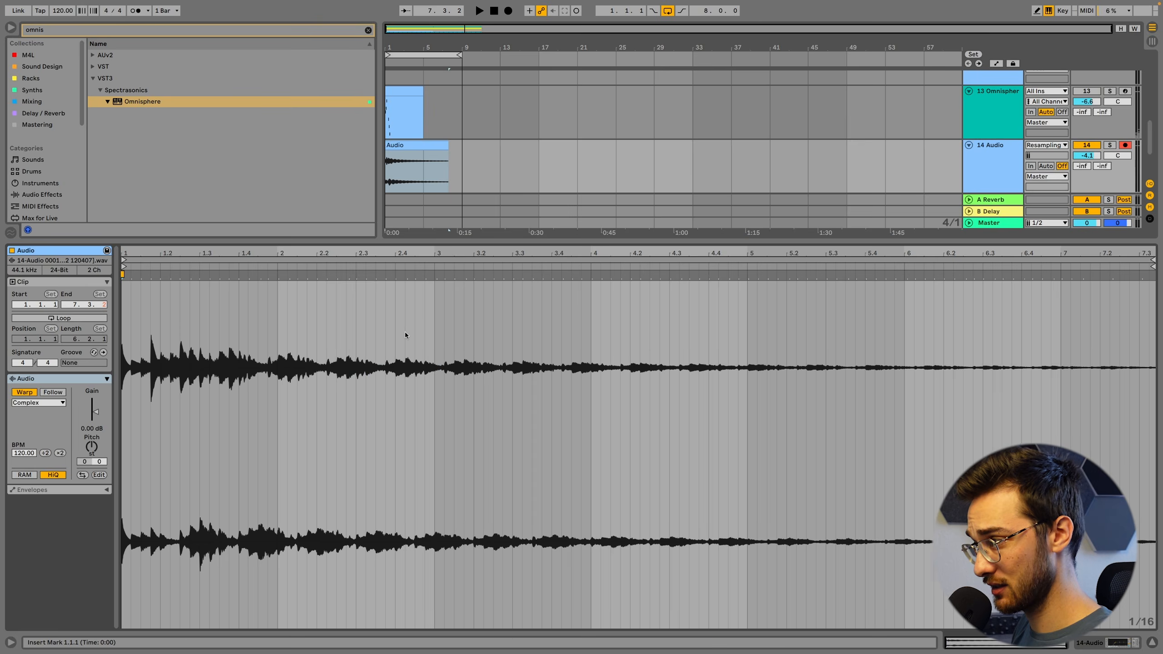
right_click(507, 347)
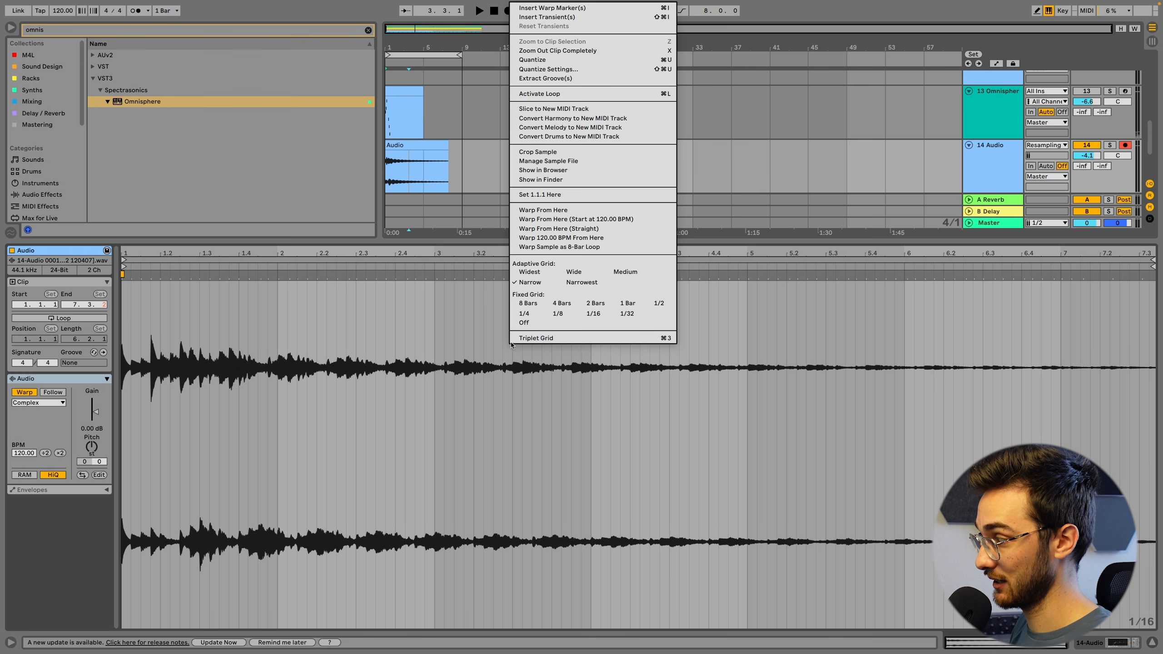
left_click(554, 319)
left_click_drag(473, 339, 531, 341)
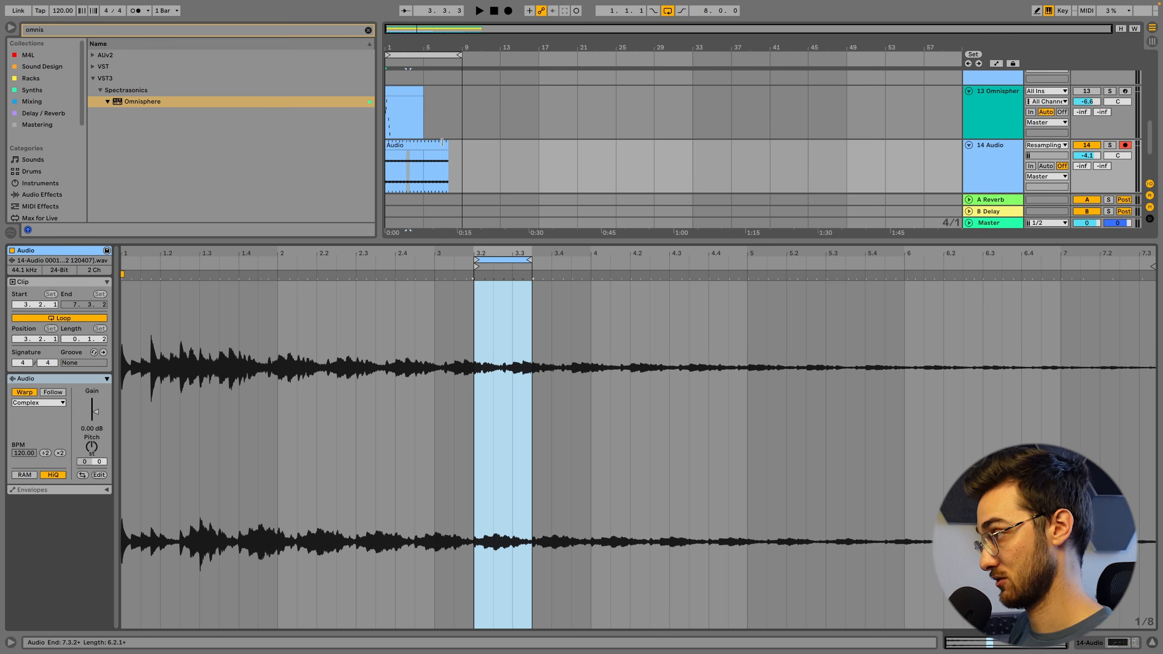
key("ctrl+l")
left_click_drag(448, 147, 462, 147)
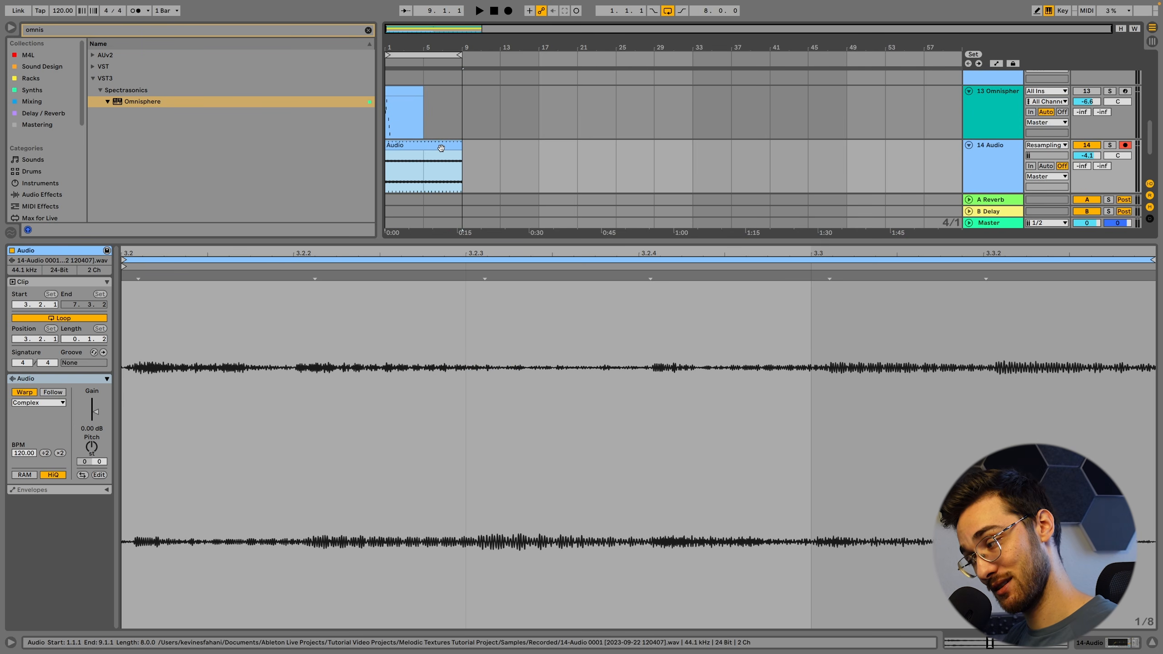
Move the recorded clip's loop to position 3.4.1 and lengthen it to two beats, auditioning each change
key("space")
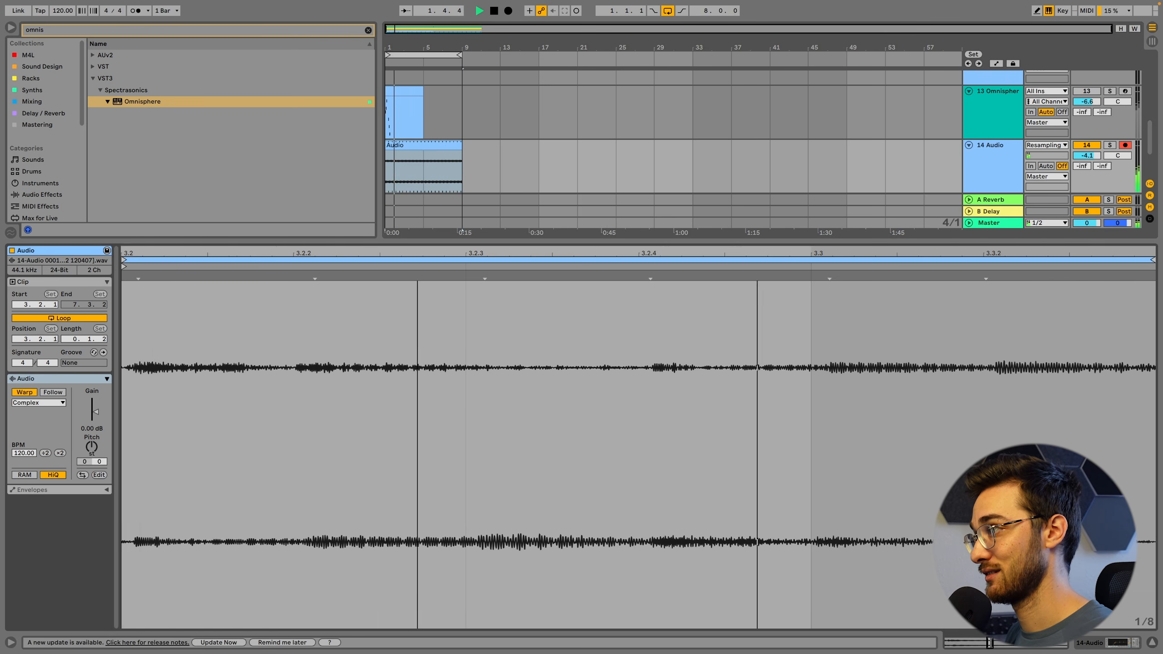
left_click_drag(421, 256, 422, 174)
key("space")
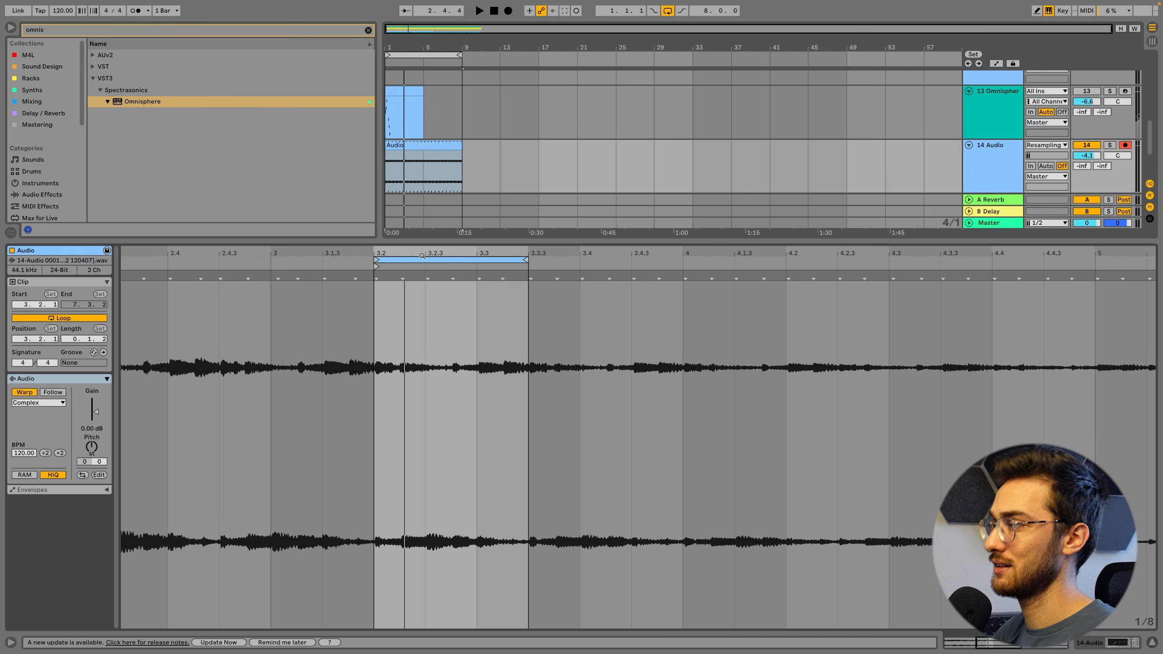
left_click_drag(422, 256, 610, 225)
key("space")
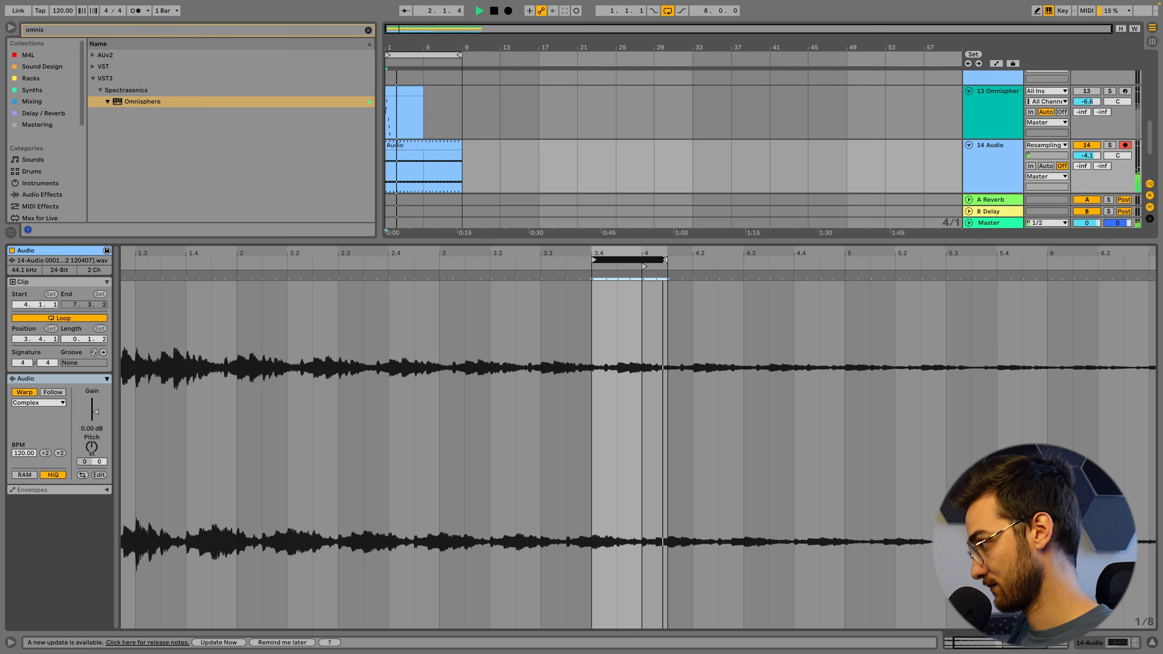
key("space")
left_click_drag(664, 260, 691, 260)
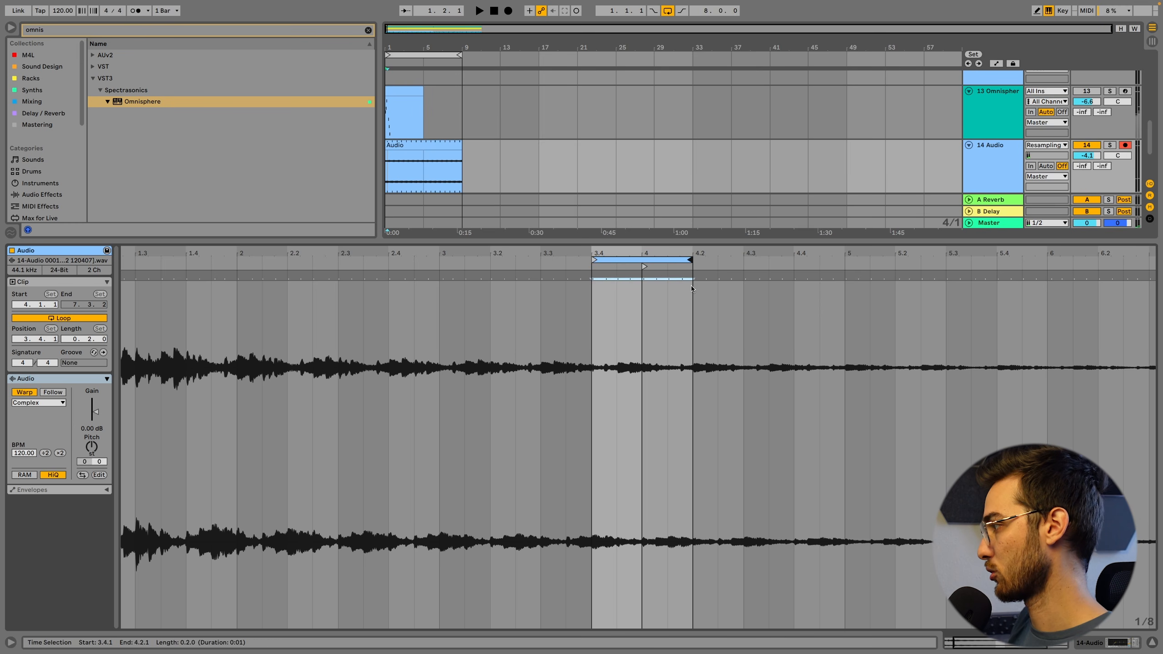
key("space")
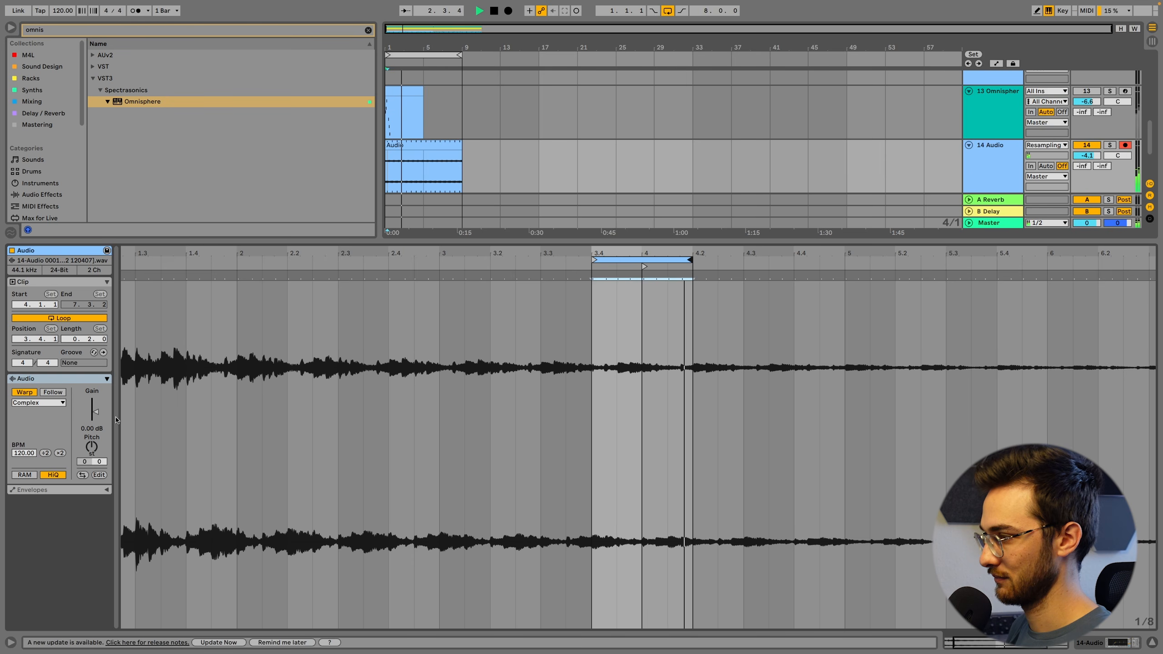
key("space")
Audition the two-beat loop at 5.1.1 and around 2.2.4, and settle it at position 4.2.1
left_click_drag(641, 270, 779, 267)
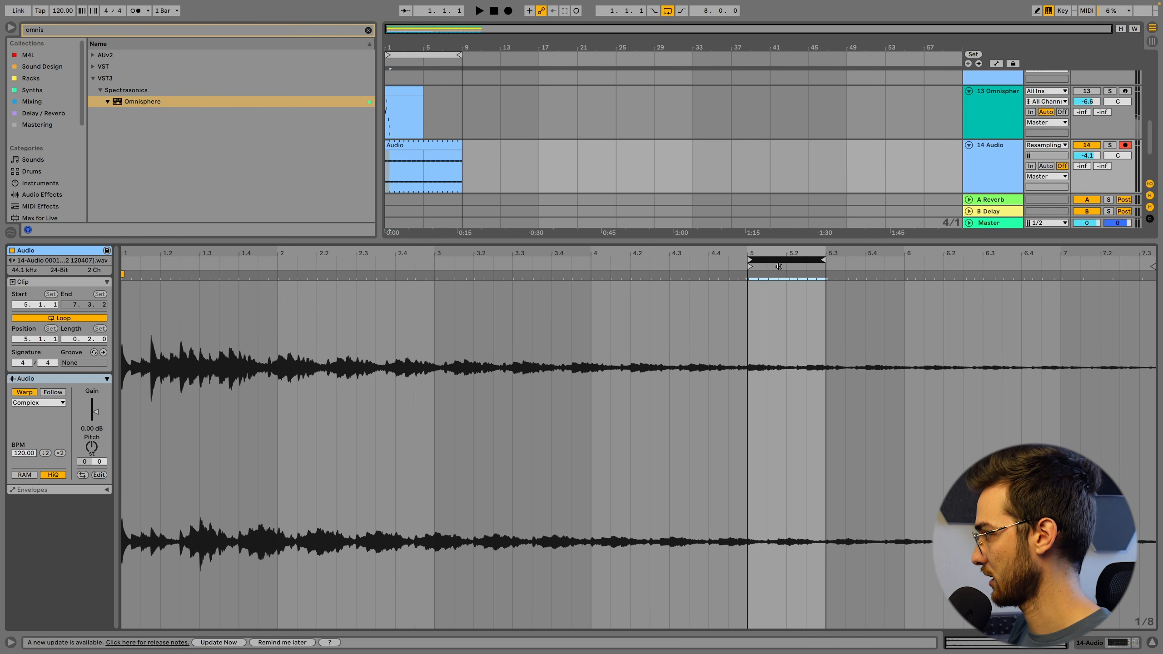
key("space")
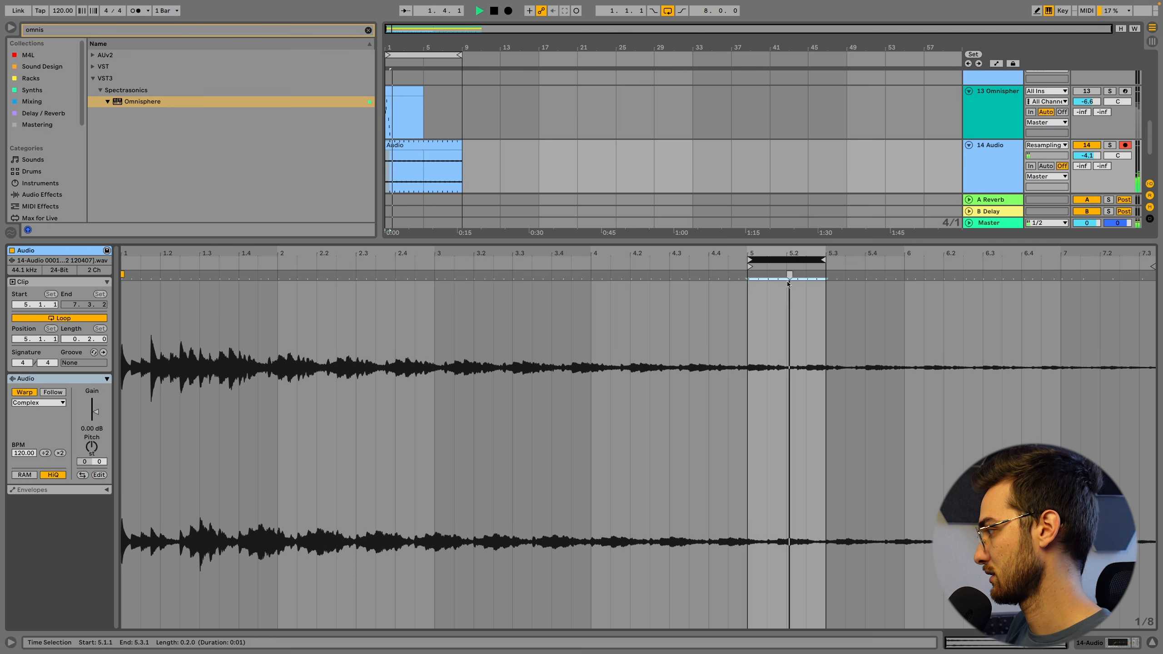
key("space")
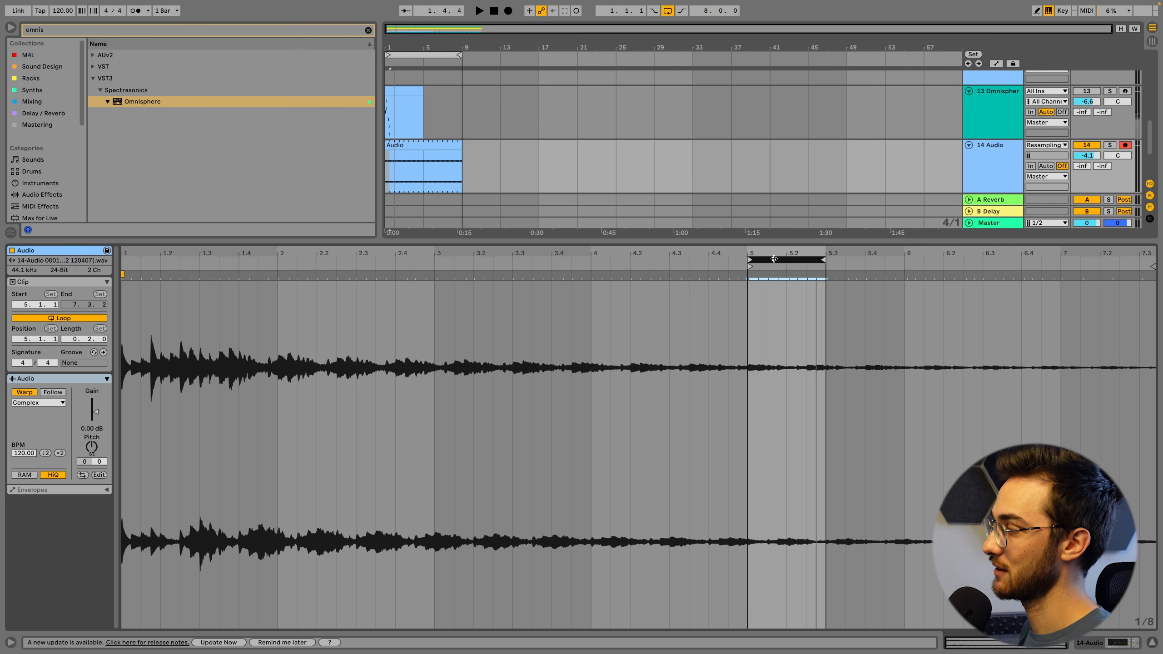
left_click_drag(773, 259, 377, 268)
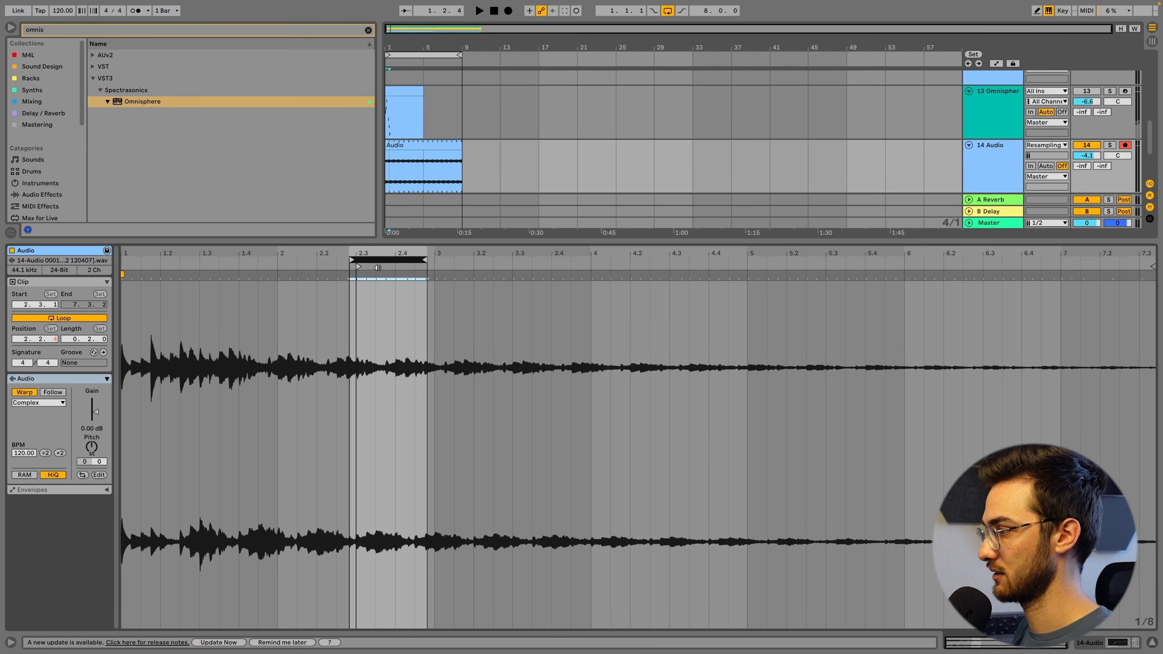
key("space")
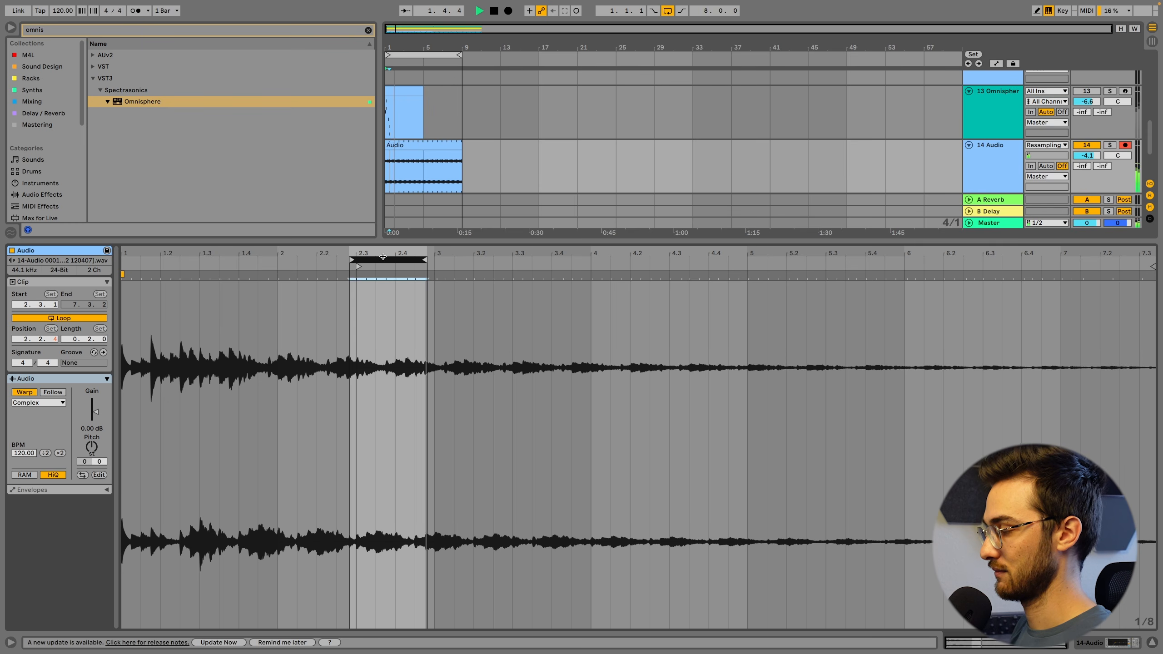
key("space")
left_click_drag(383, 258, 663, 261)
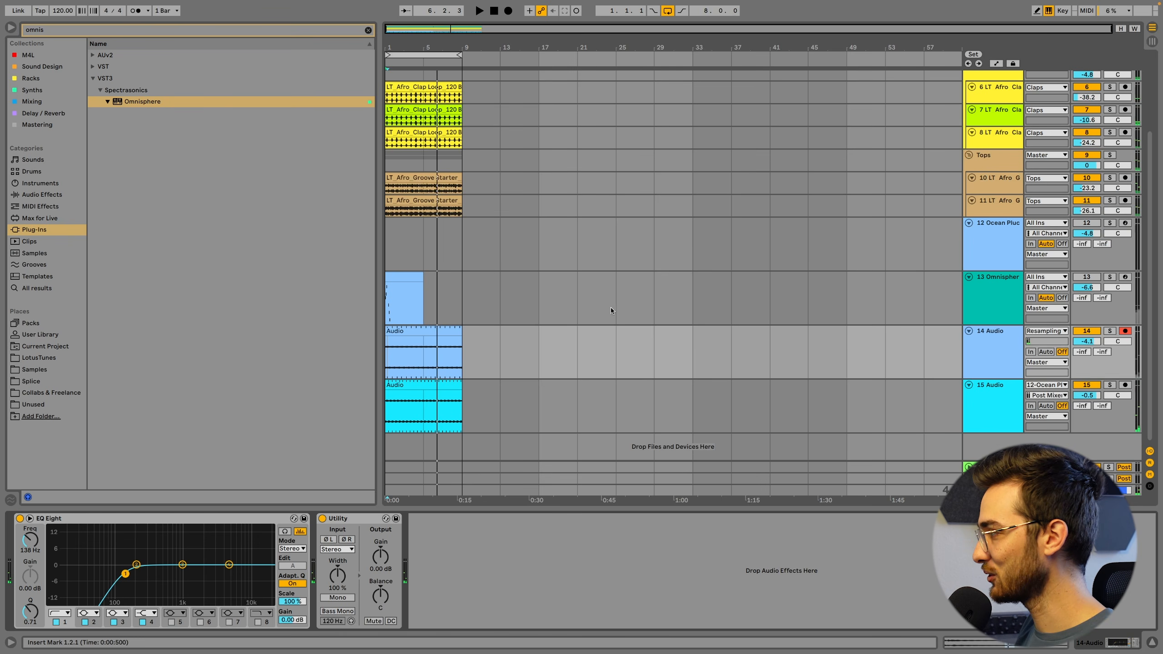
Group the Ocean Pluck and Omnisphere instrument tracks and name the group "Plucks Original"
left_click(500, 297)
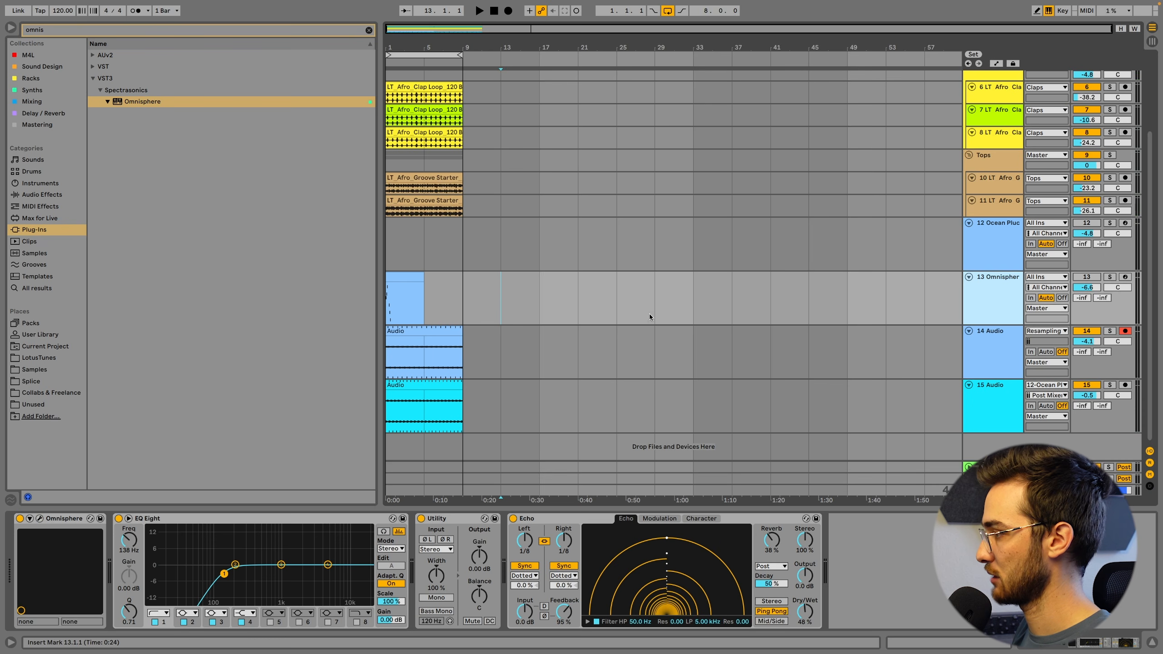
left_click(997, 242, "shift")
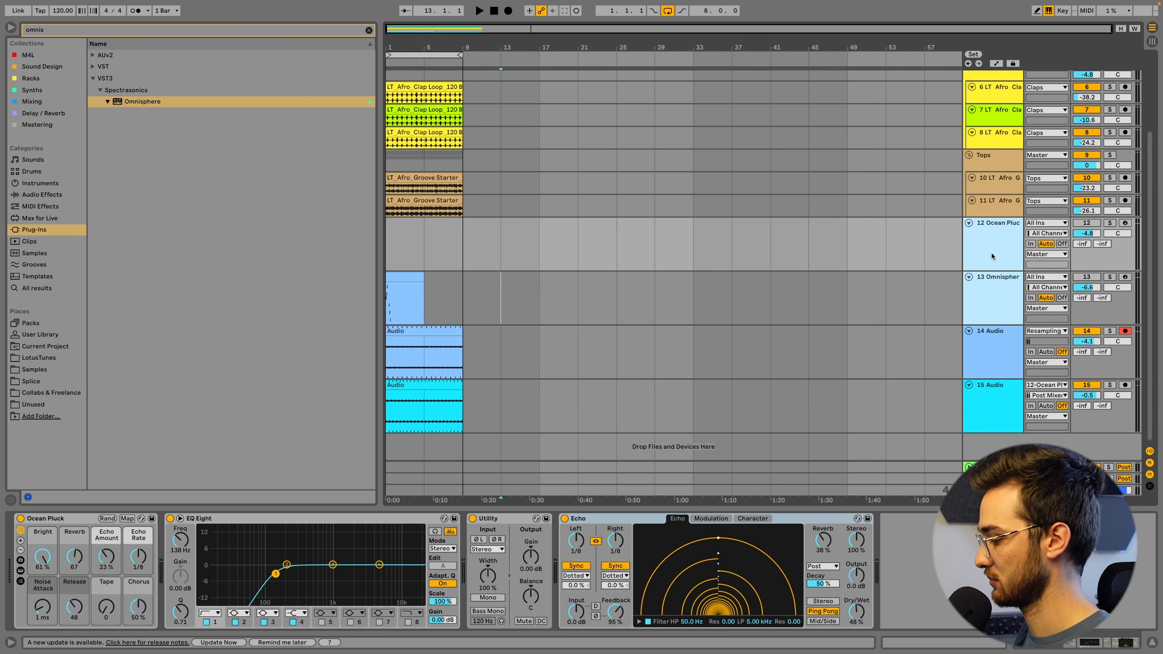
key("ctrl+g")
left_click(1000, 234)
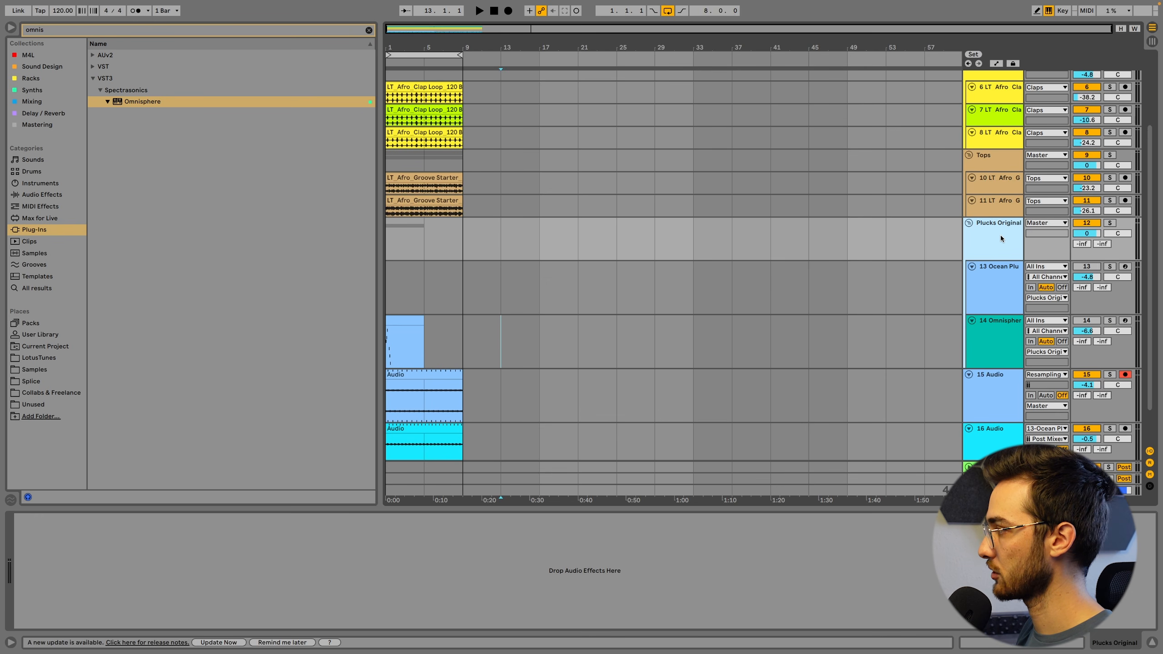
Collapse the Plucks Original group and deactivate it
left_click(969, 223)
left_click(1086, 223)
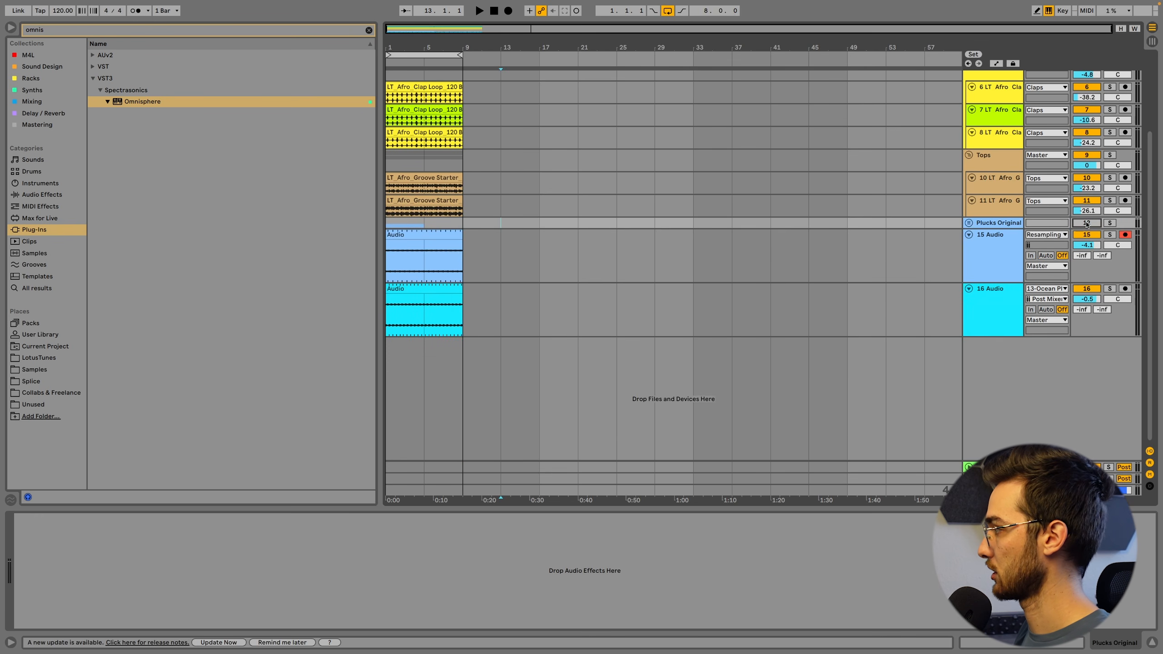
Rename the resampled track "Harmony", its clip "Omnisphere (Harmony)", and the clip on the track below "Ocean Pluck"
left_click(983, 257)
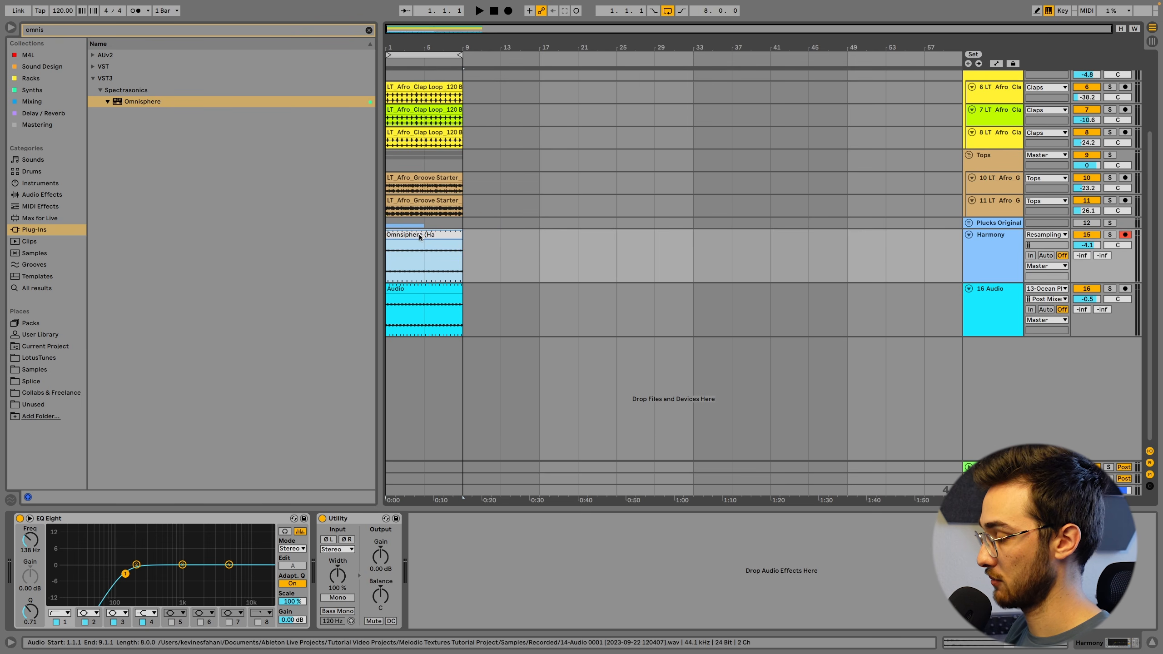
type("rmony)")
key("Tab")
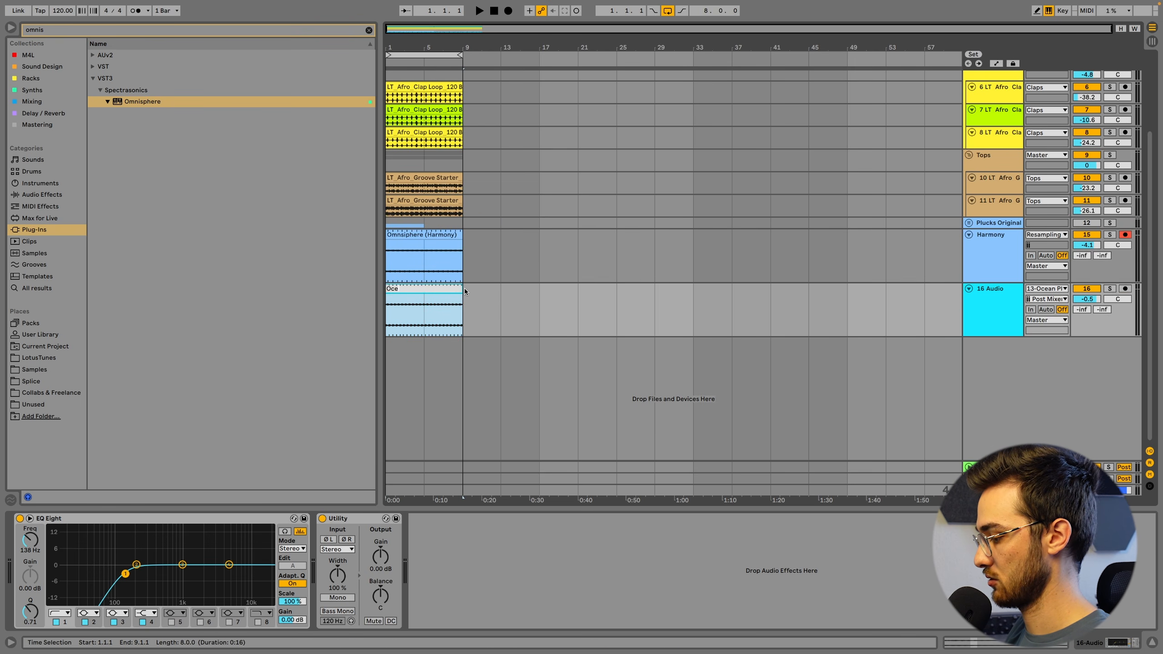
Group the Harmony and Ocean Pluck audio tracks under a name starting with "Background M" and play the texture
left_click(987, 259, "shift")
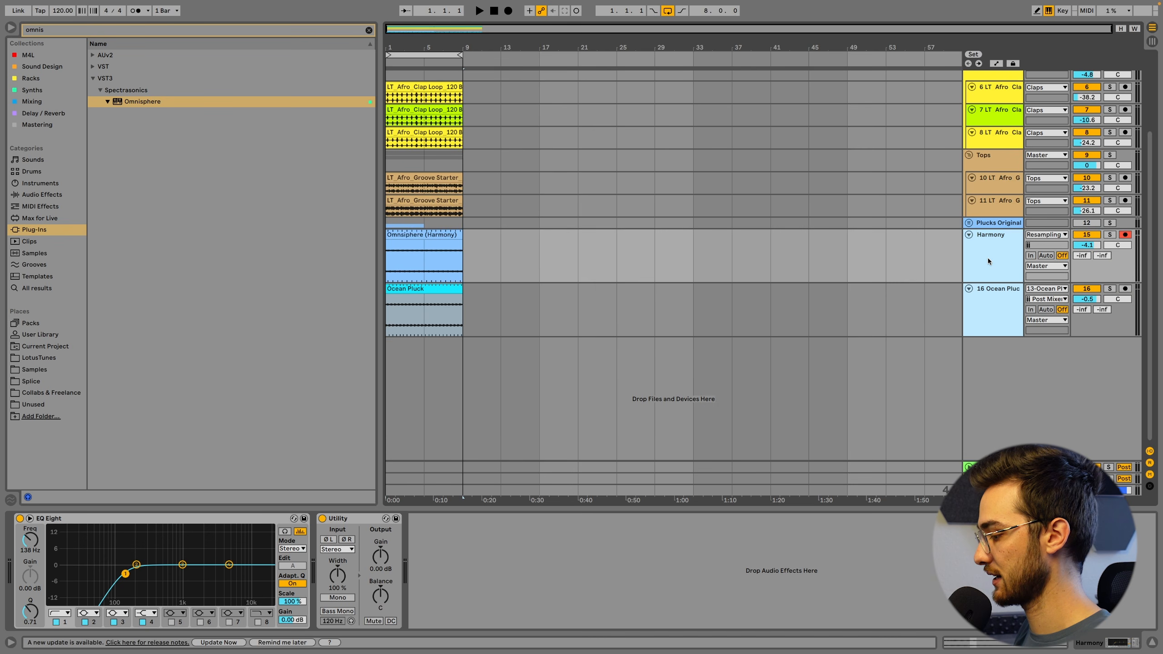
key("super+g")
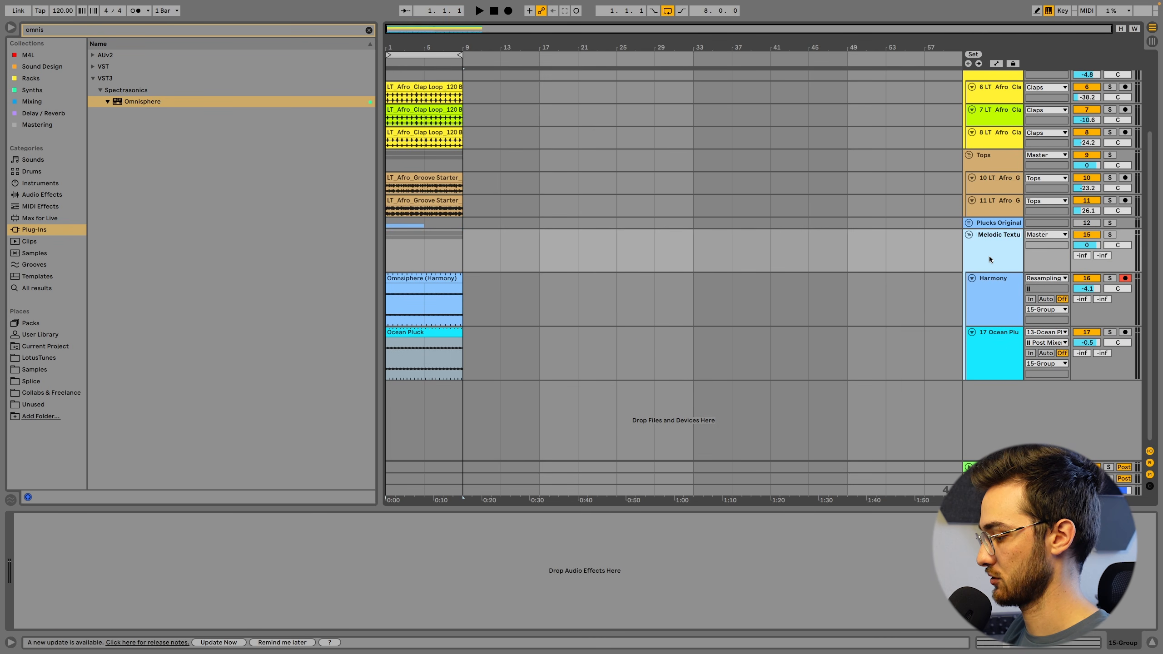
left_click(424, 333)
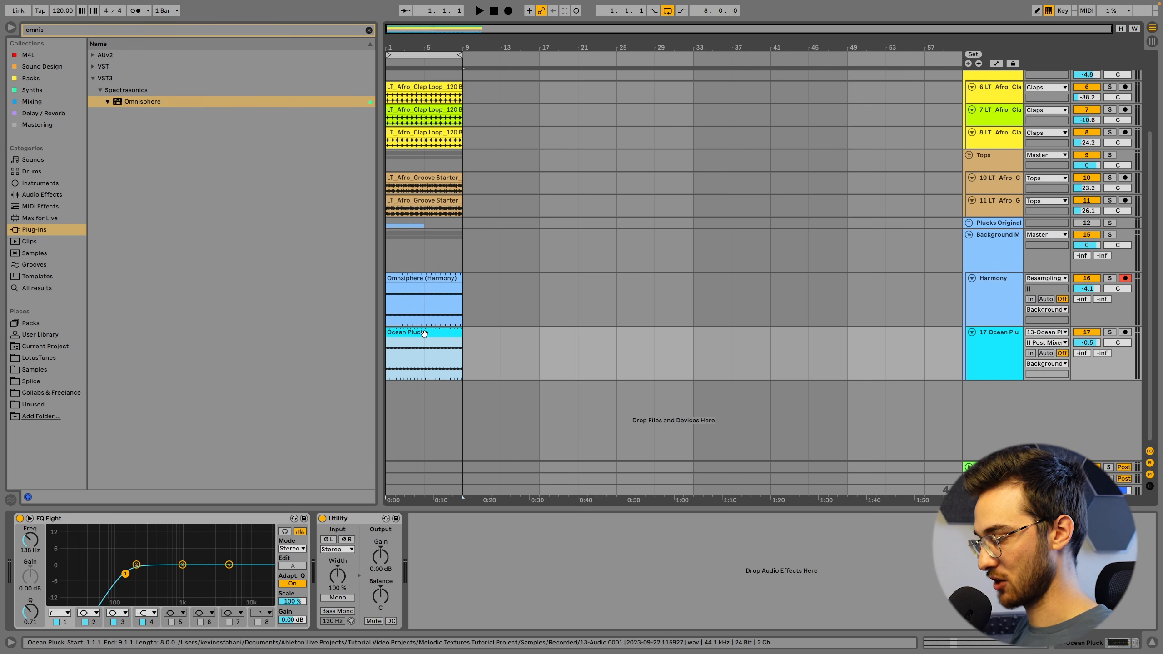
key("space")
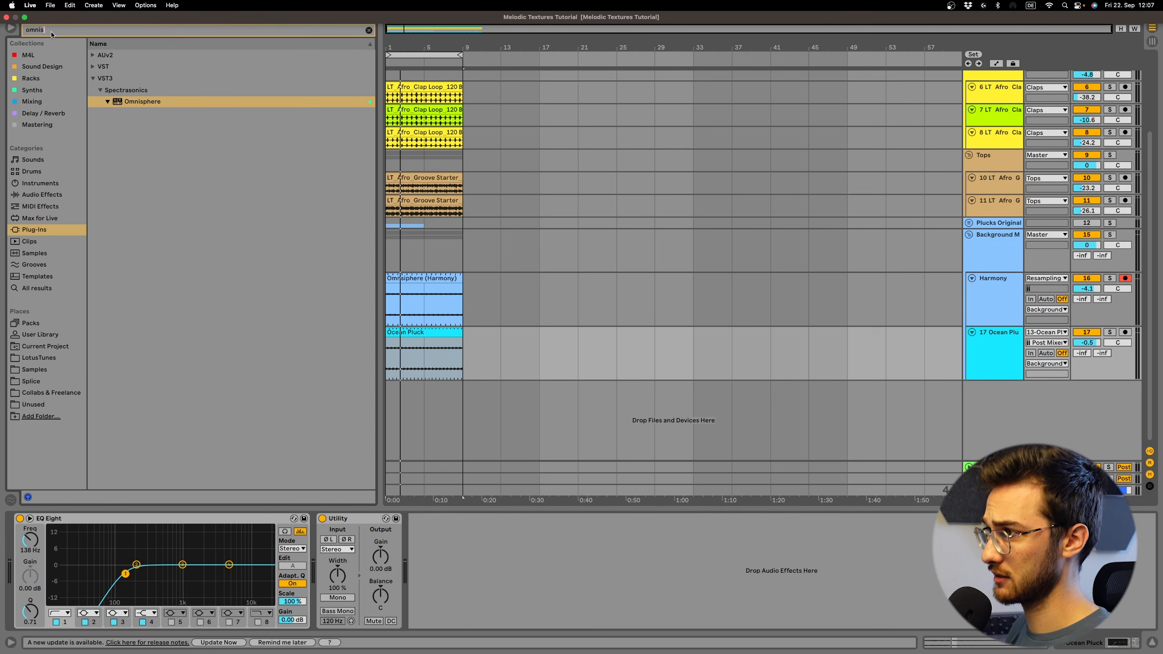
Find Auto Filter among the Mixing devices, add it after Utility on the Harmony track, and make that track taller
type("auto")
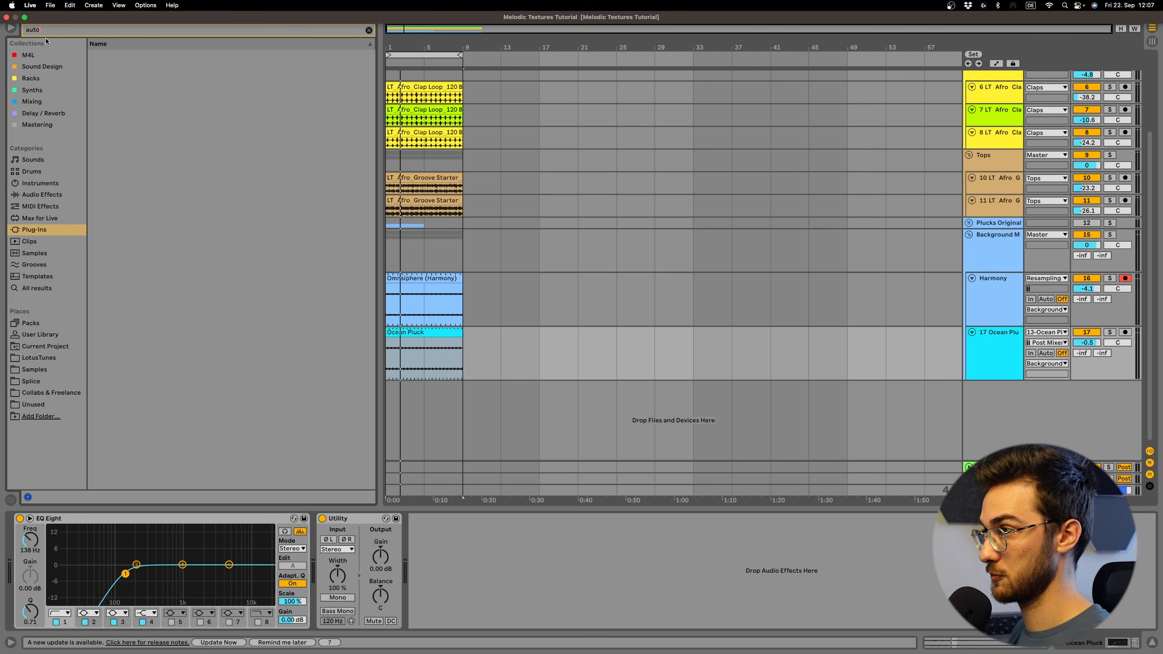
left_click(32, 101)
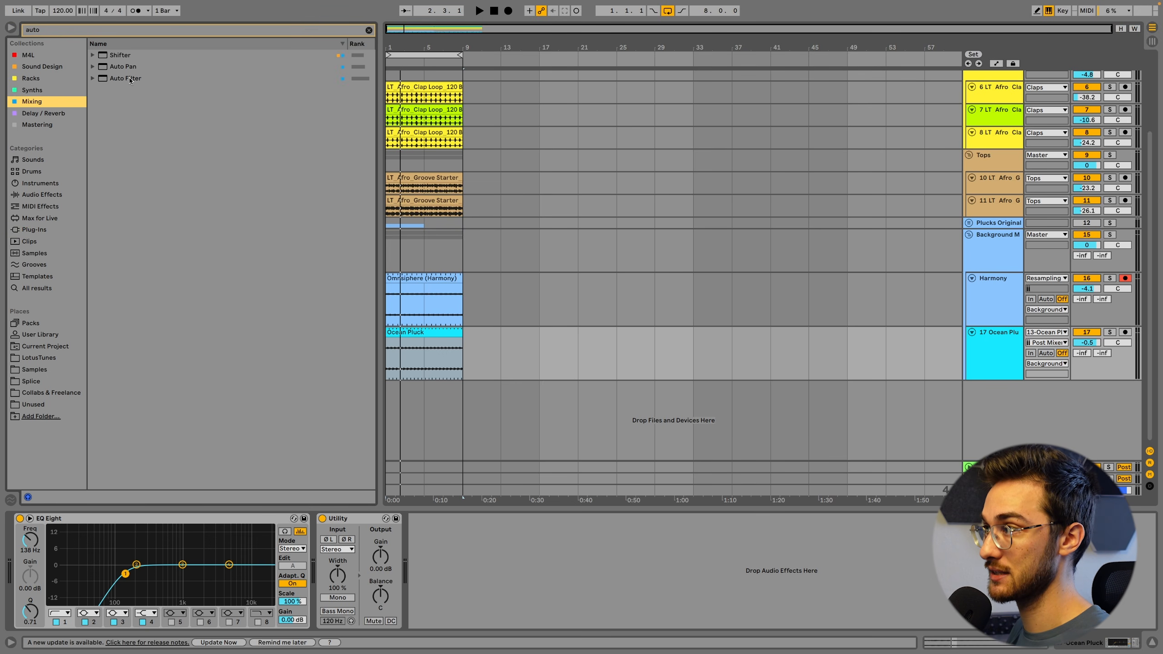
left_click_drag(129, 78, 478, 526)
left_click_drag(584, 567, 589, 578)
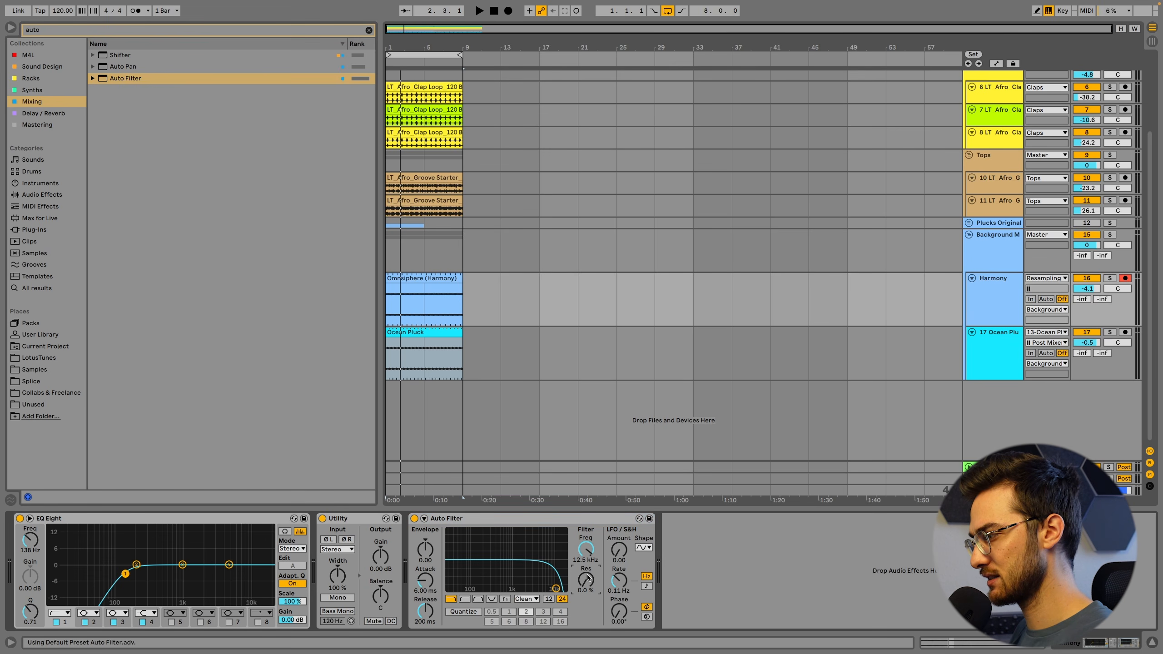
left_click_drag(975, 322, 977, 352)
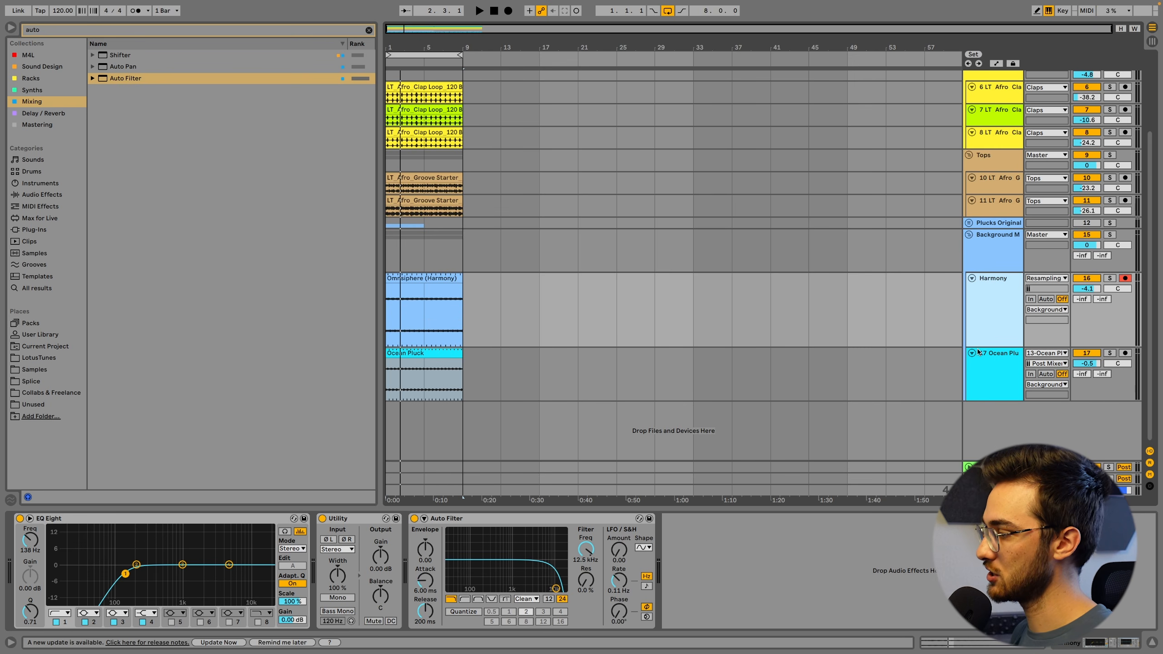
Sweep the Harmony track's Auto Filter cutoff frequency between 19.9 kHz and lower values such as 7.71 kHz
left_click_drag(586, 549, 586, 524)
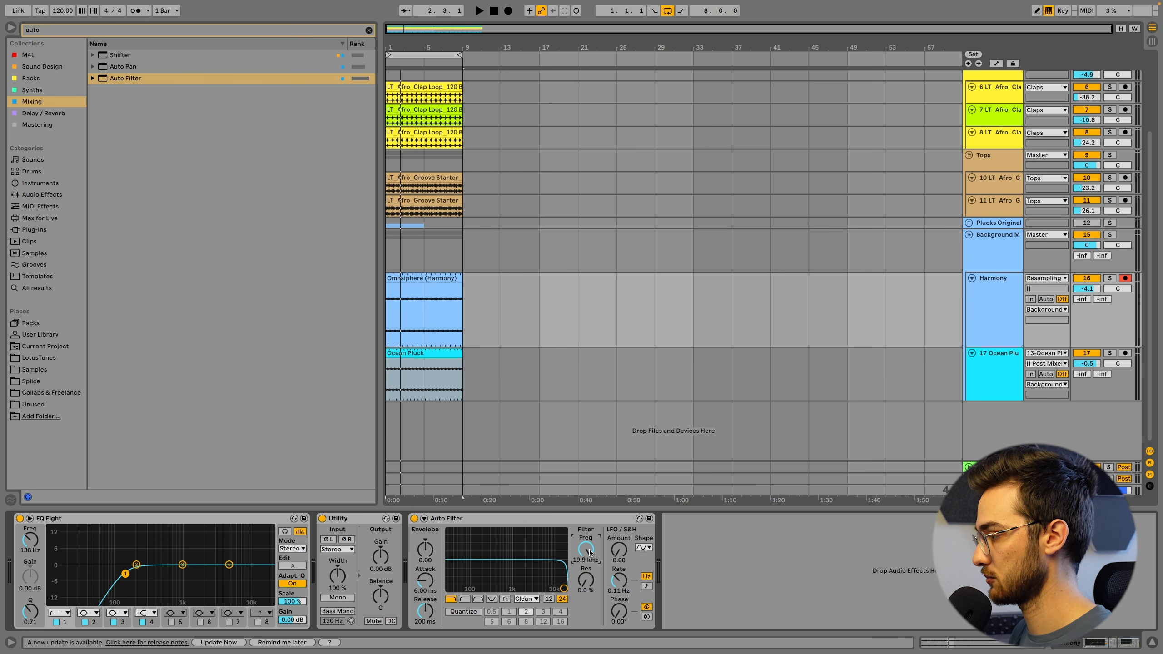
mouse_move(589, 552)
left_mouse_down()
mouse_move(589, 577)
mouse_move(589, 540)
left_mouse_up()
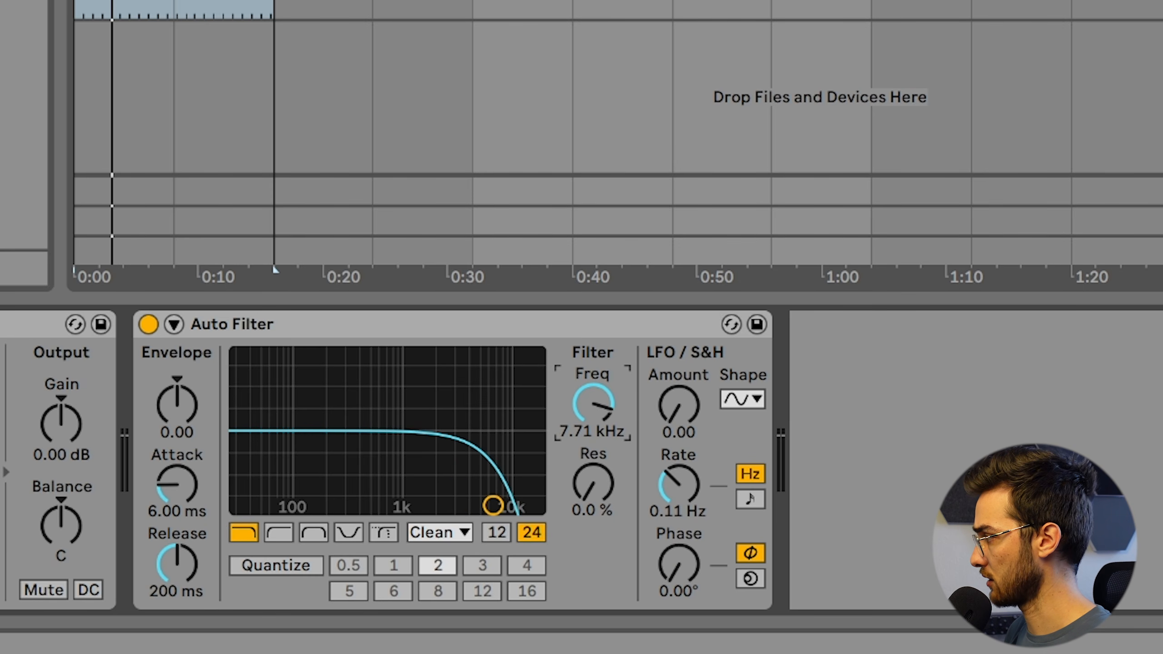
left_click_drag(593, 403, 593, 431)
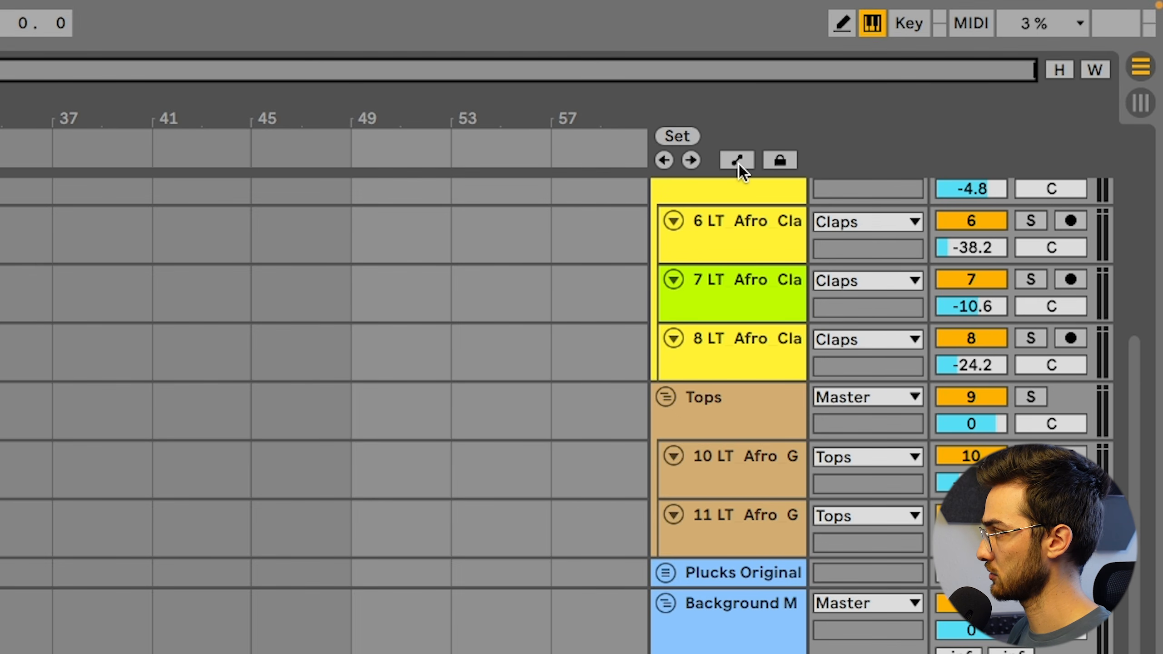
Turn off the computer MIDI keyboard and show the automation lanes in the arrangement
left_click(742, 159)
left_click(739, 160)
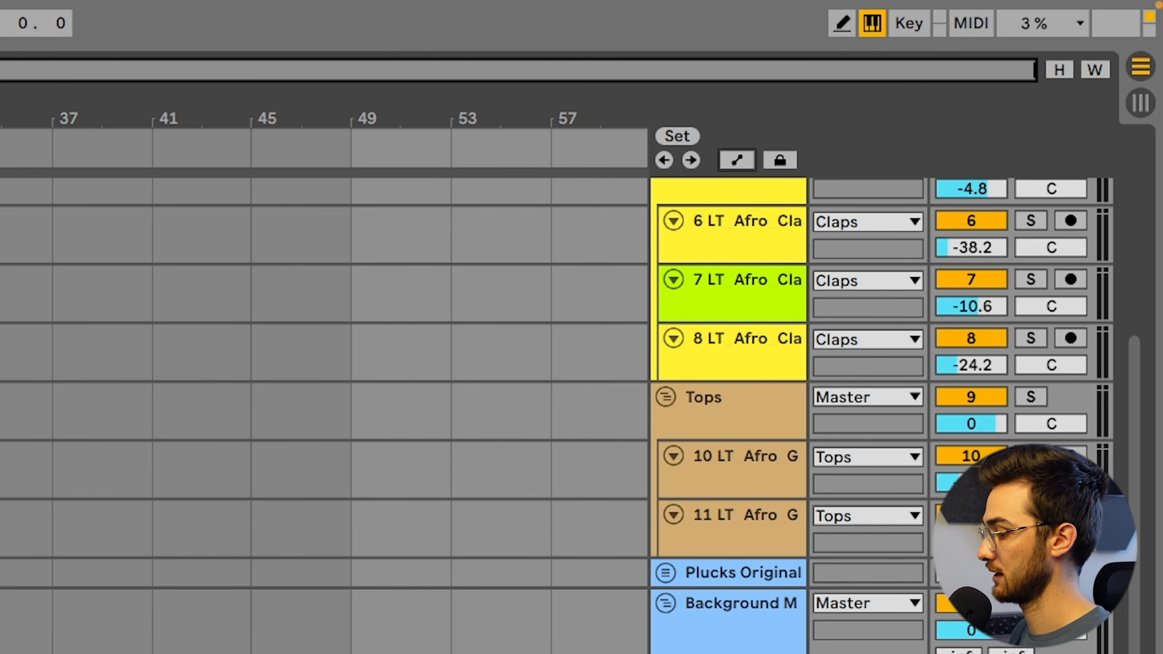
left_click(871, 27)
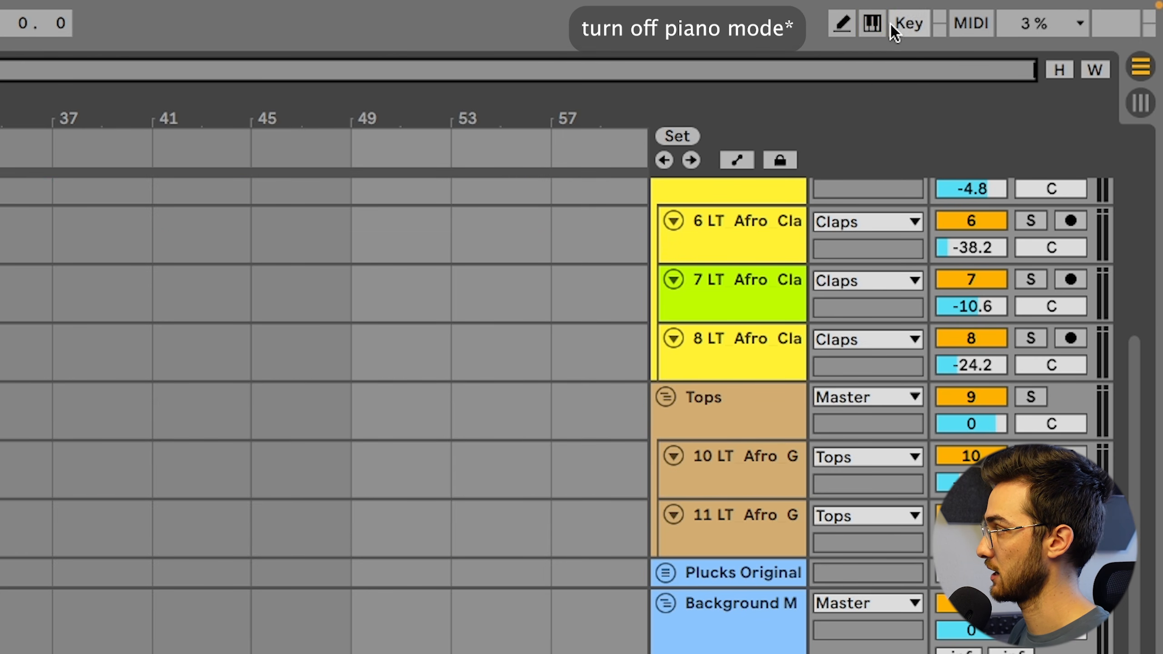
key("a")
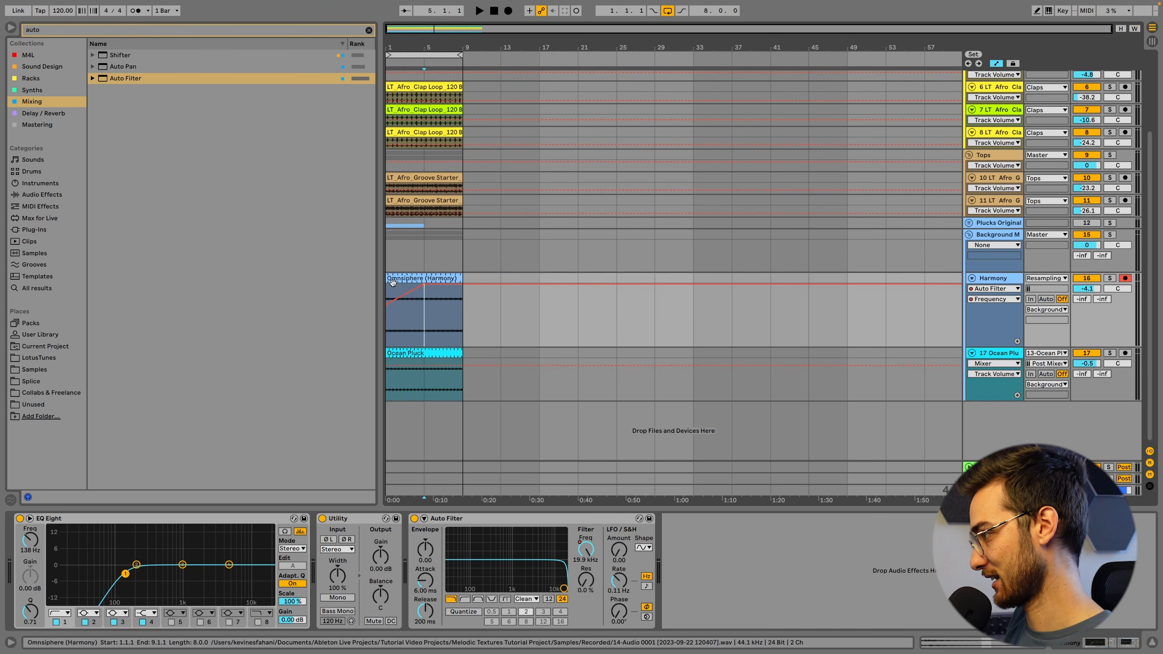
Shape Harmony's Auto Filter frequency automation to peak at bar 5 and fall to about 793 Hz at bar 9
left_click(405, 278)
left_click(463, 286)
left_click_drag(463, 285, 462, 314)
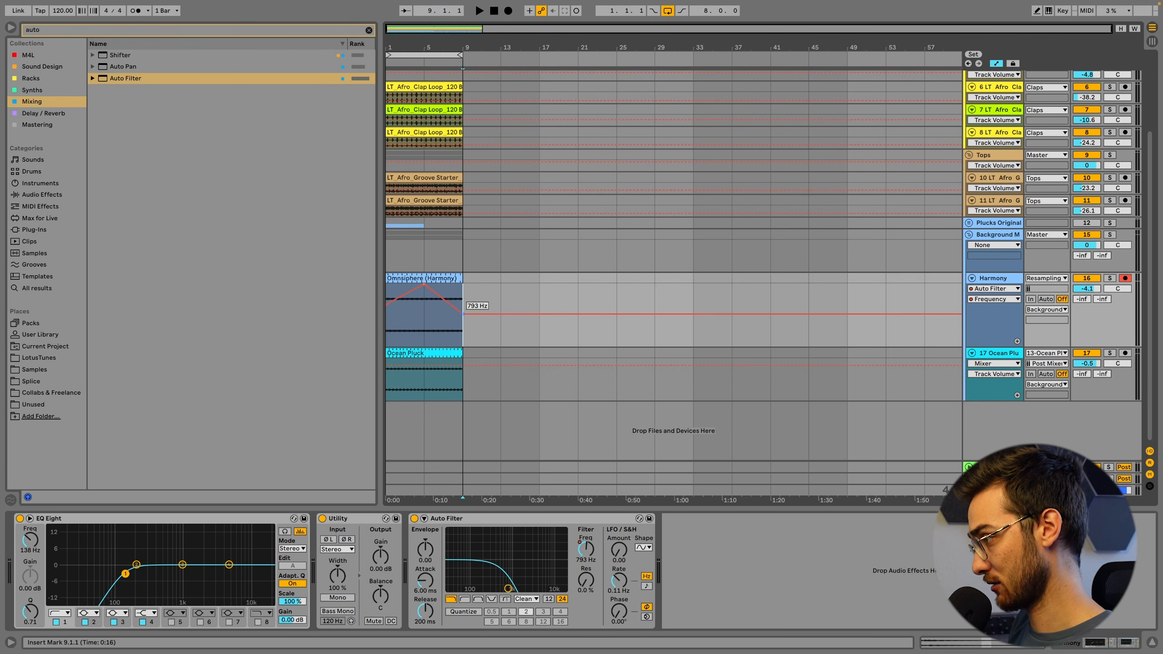
left_click(453, 291)
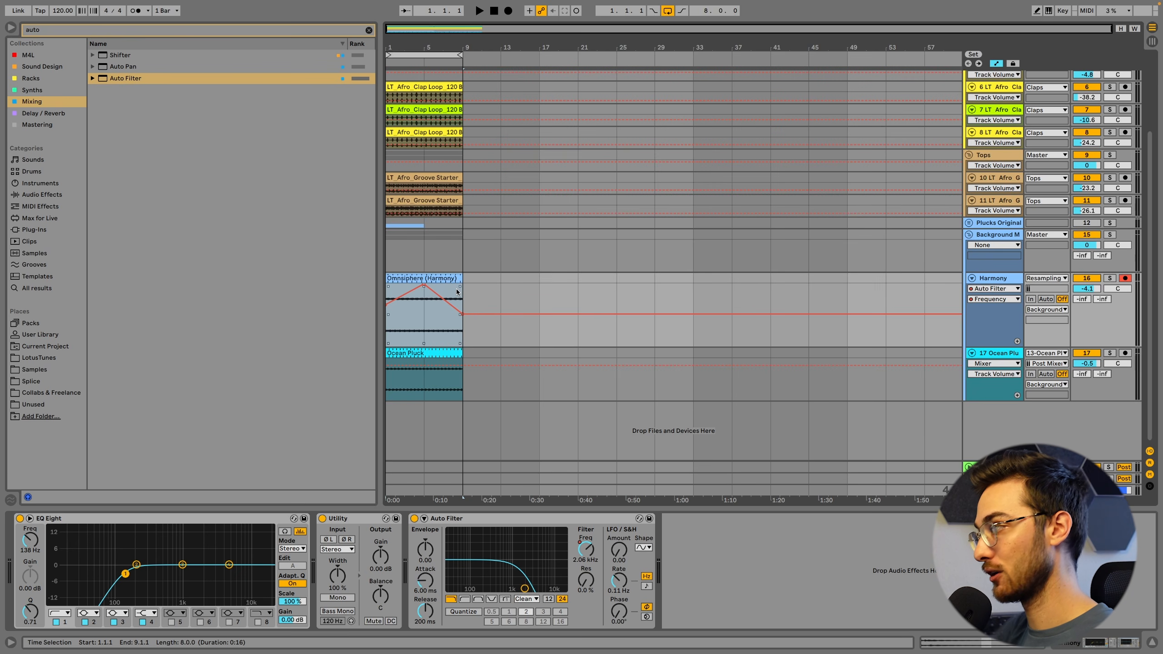
Solo and play Harmony while lowering the filter automation's start and end points to about the same level, near 591 Hz
left_click(1109, 278)
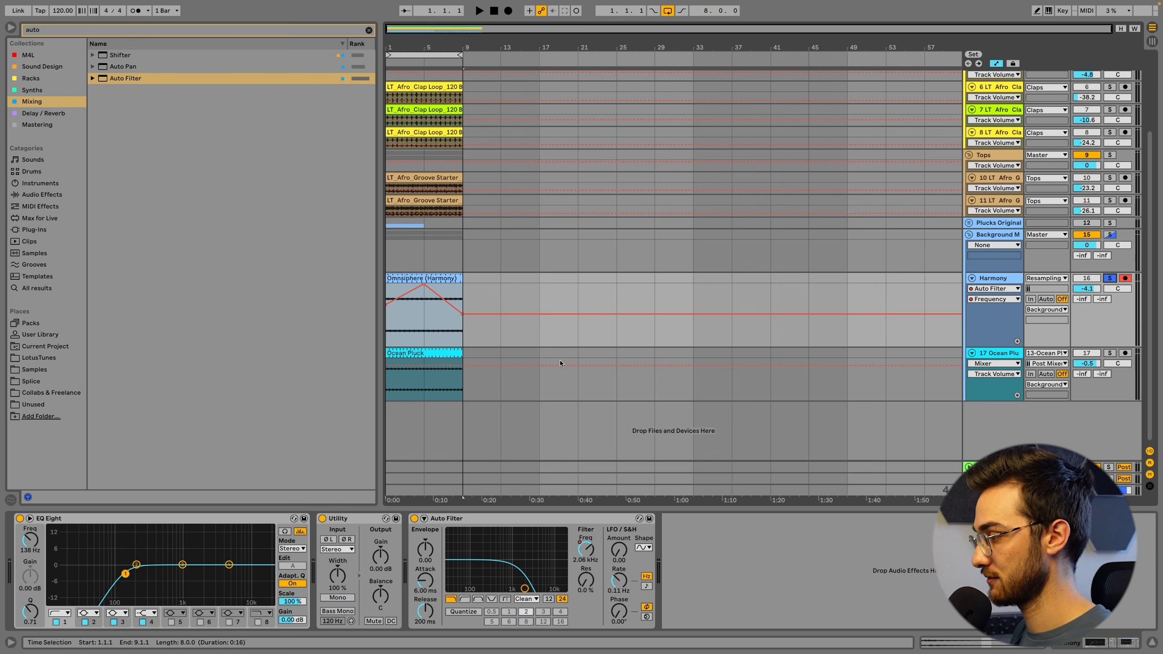
key("space")
left_click(437, 339)
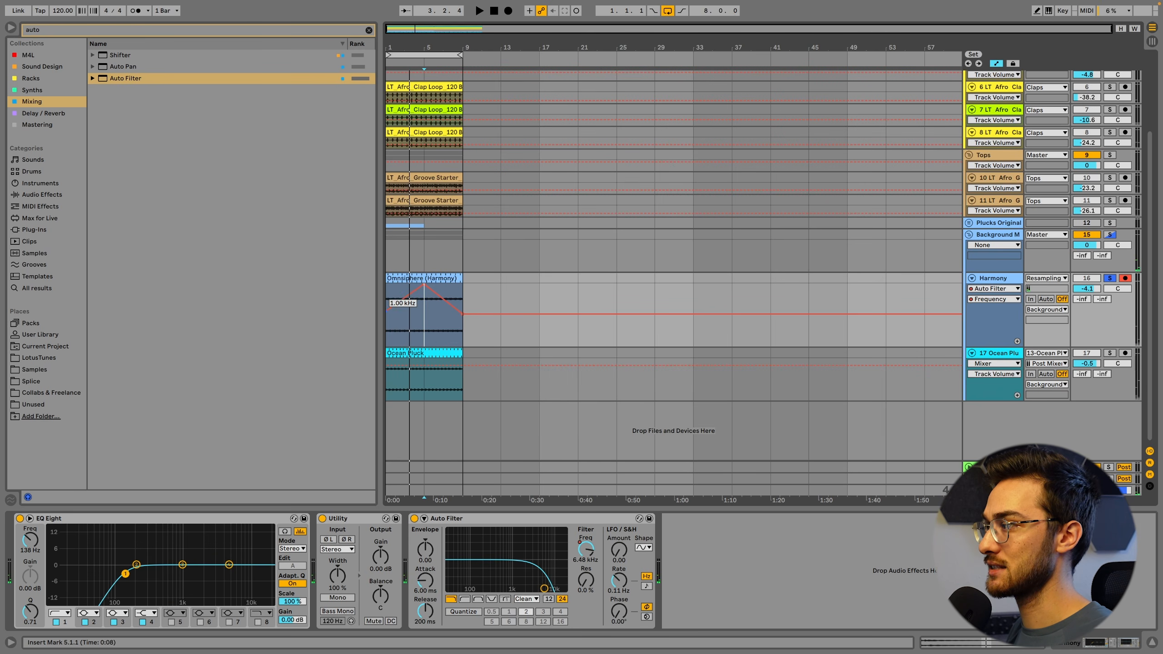
left_click(401, 277)
key("space")
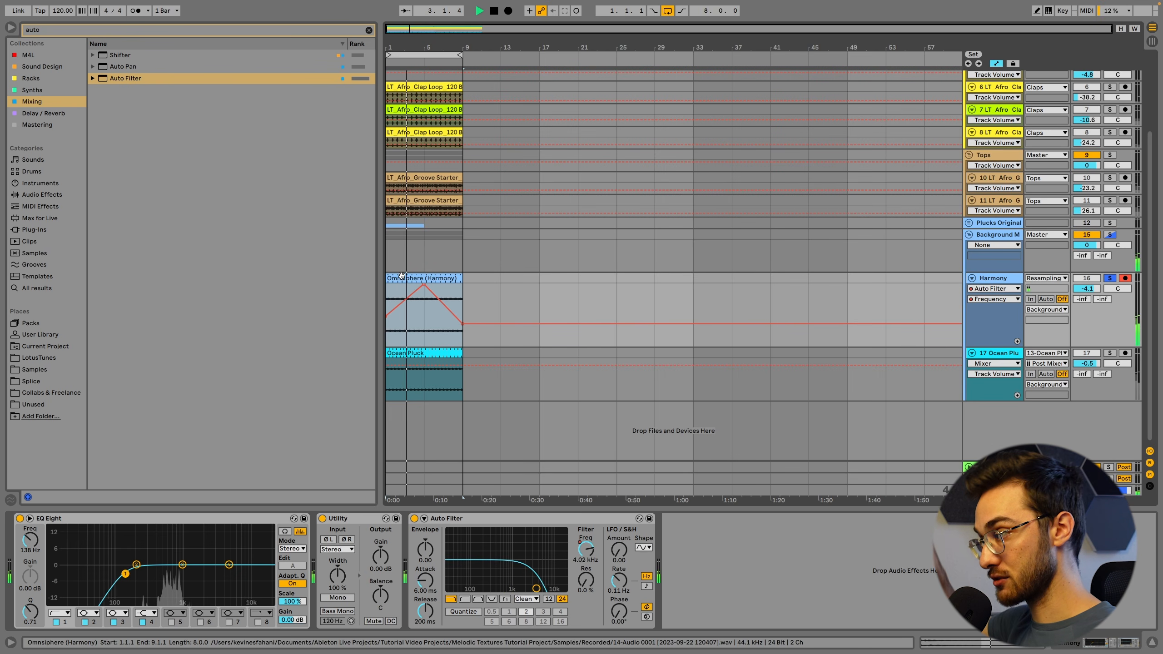
left_click(394, 327)
key("space")
left_click_drag(486, 326, 486, 316)
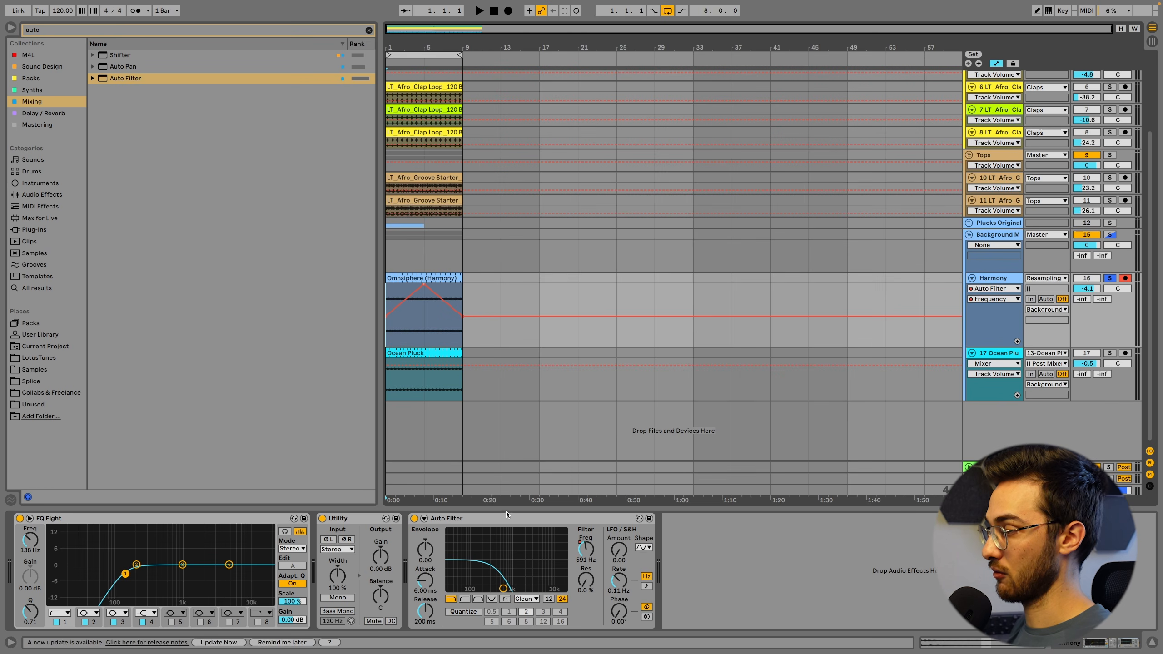
Find Echo among the Delay / Reverb devices and add it after Auto Filter on the Harmony track
mouse_move(437, 295)
left_click(76, 31)
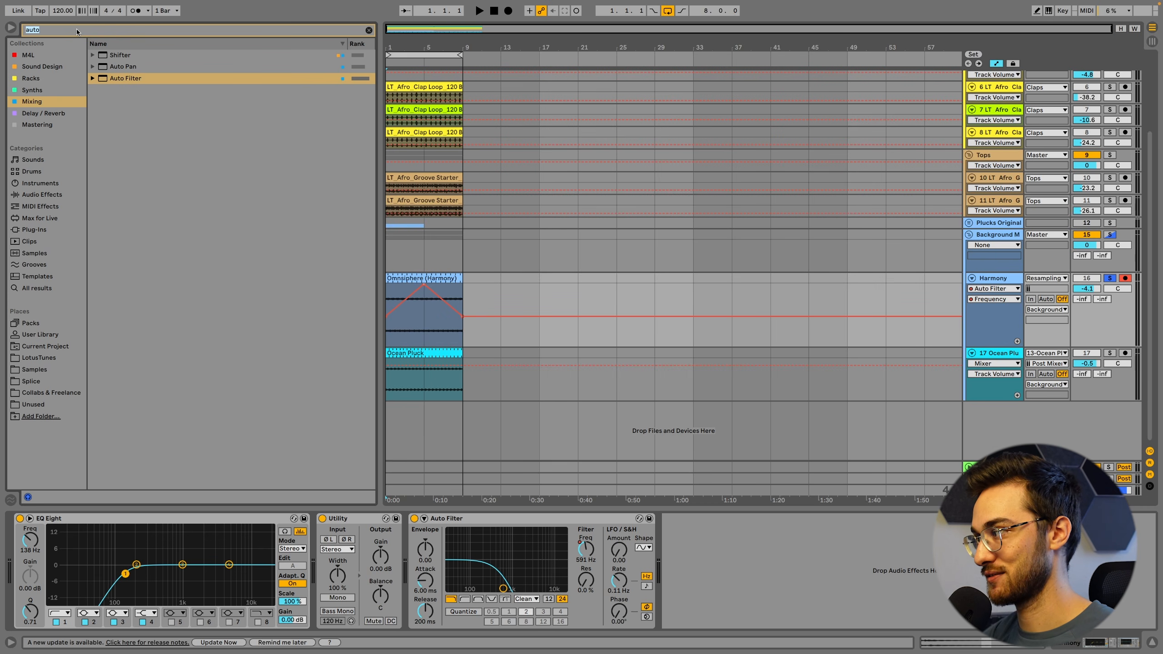
type("echo")
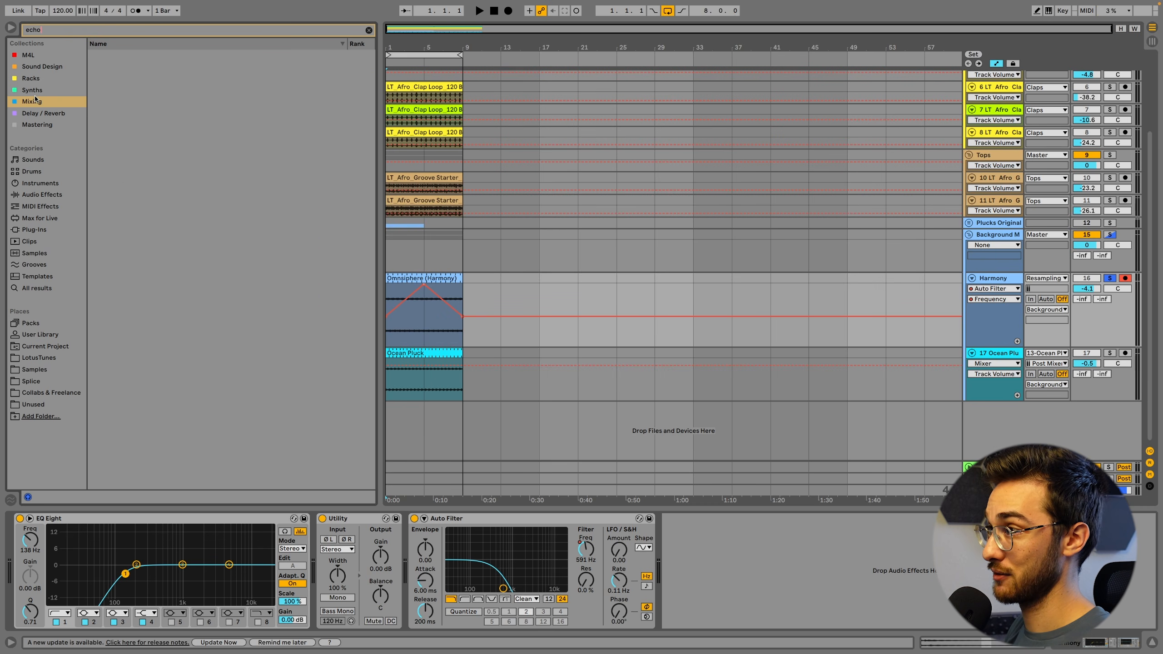
left_click(41, 113)
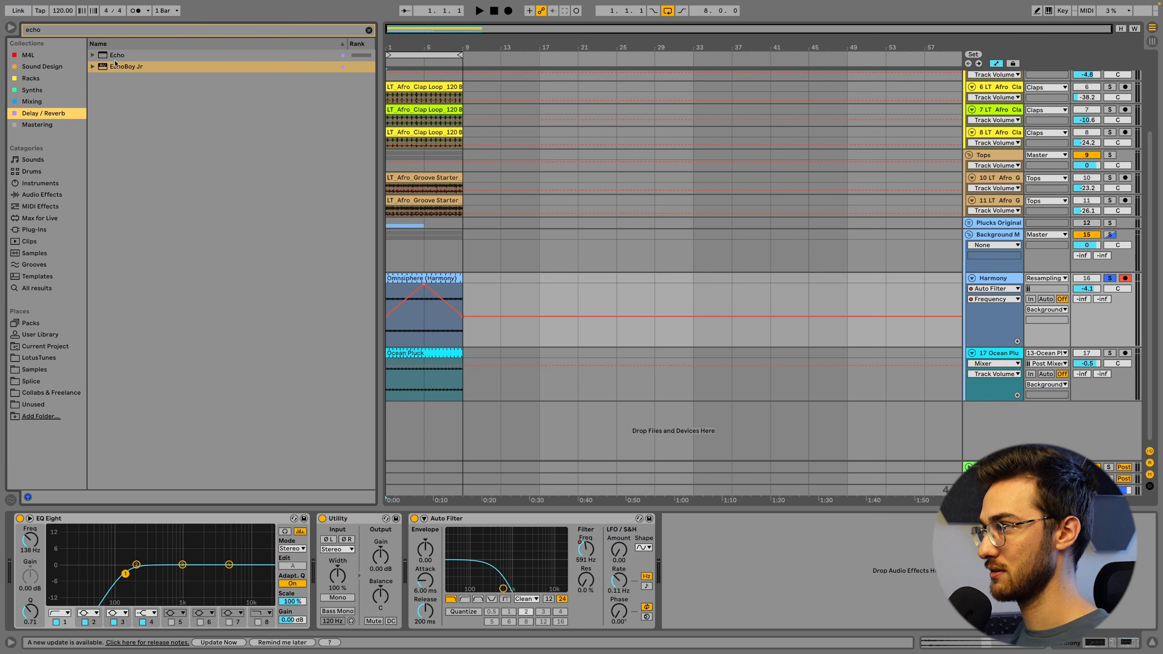
left_click_drag(115, 58, 725, 586)
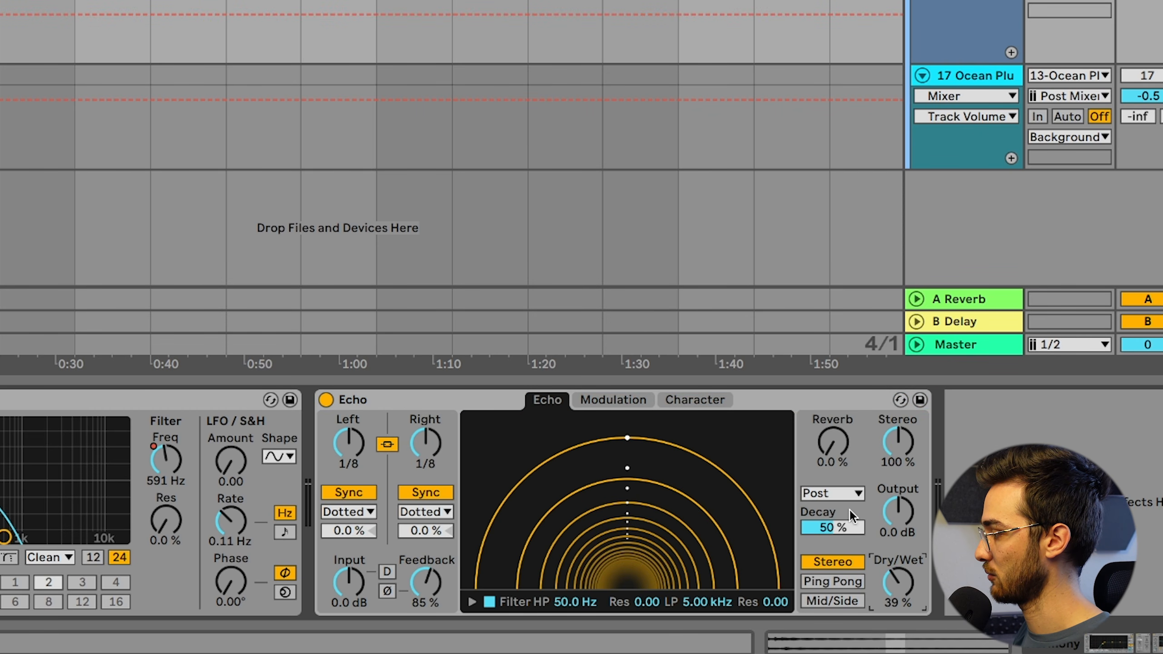
Set Echo's reverb level to 31 % and its feedback to 69 % while auditioning the Harmony loop
left_click_drag(836, 451, 835, 451)
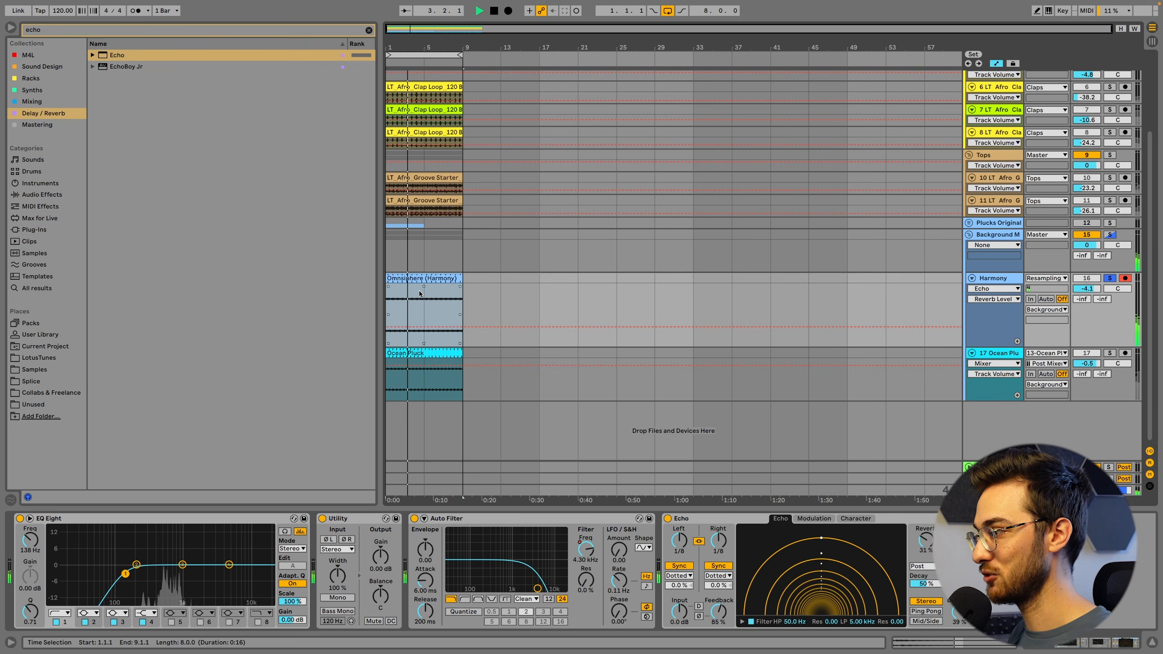
left_click_drag(719, 607, 719, 618)
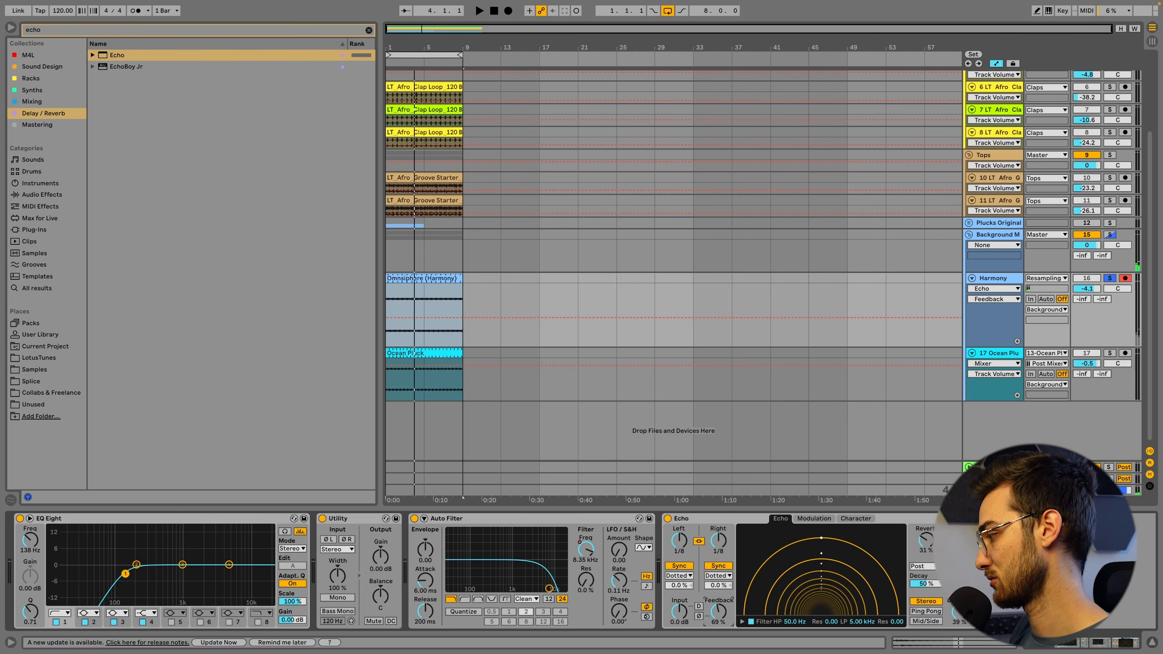
Copy the Auto Filter and Echo devices from the Harmony track to the end of the Ocean Pluck device chain
left_click(711, 522)
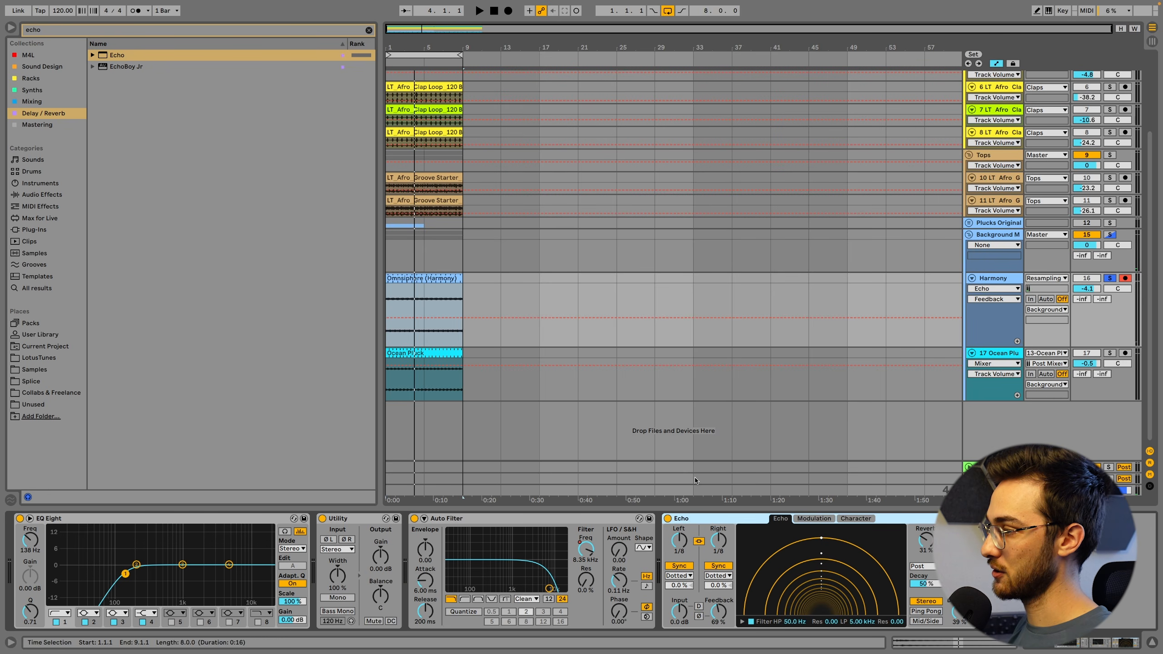
left_click(583, 516)
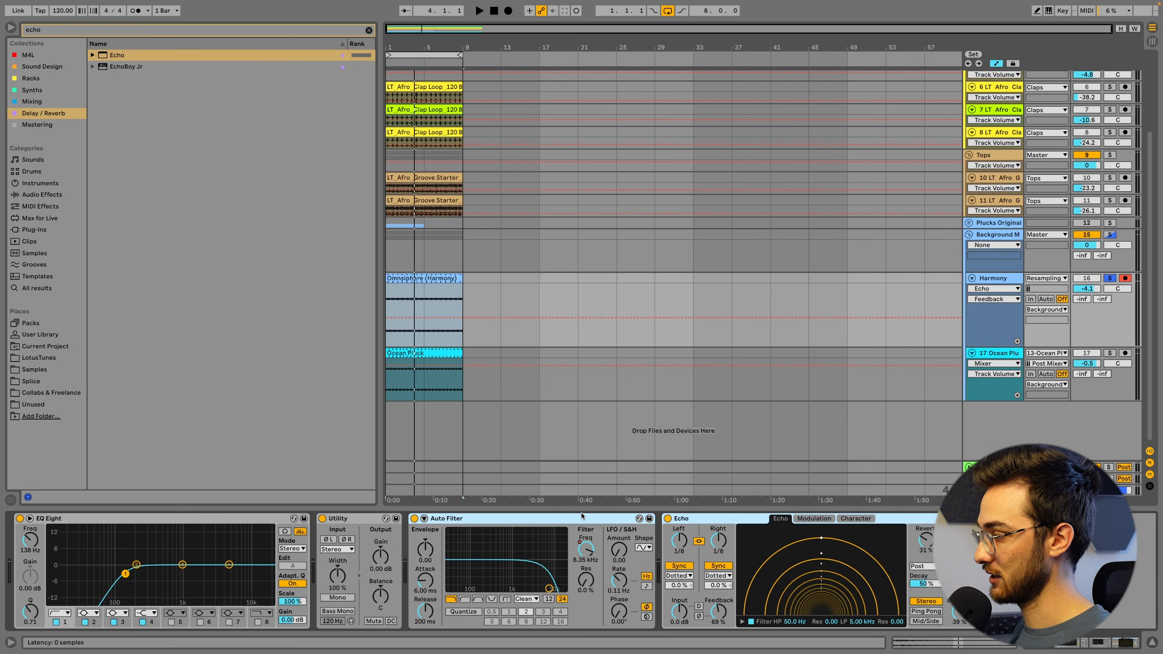
left_click(416, 353)
left_click(474, 556)
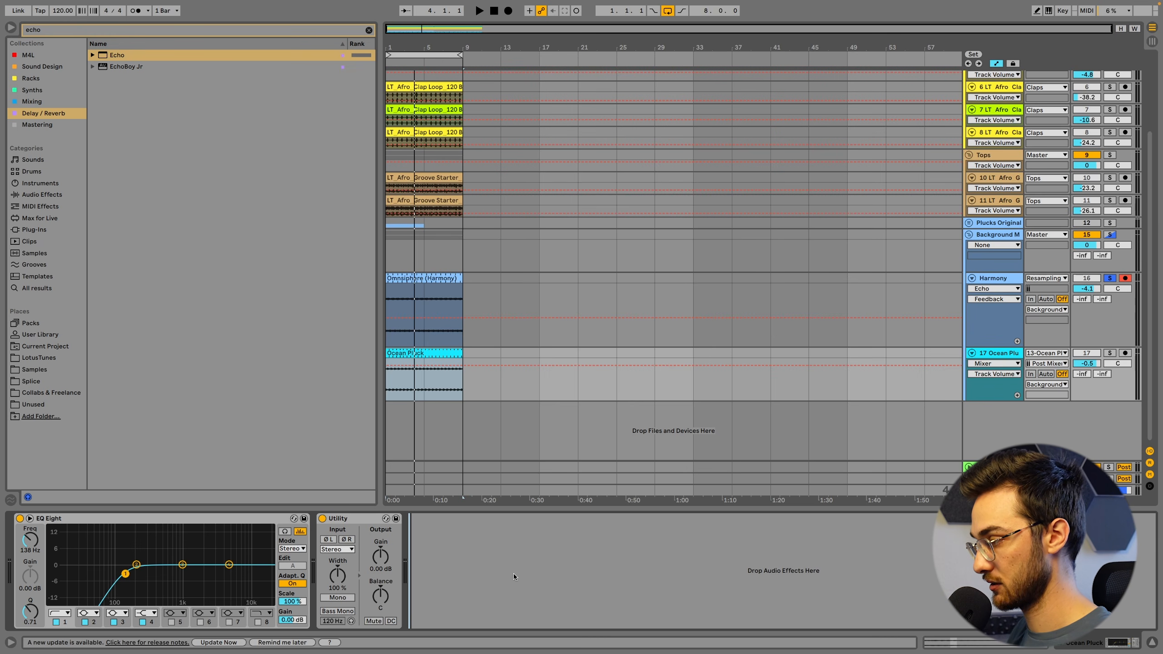
key("ctrl+v")
Show the Auto Filter frequency automation on both the Ocean Pluck and Harmony tracks
left_click(584, 551)
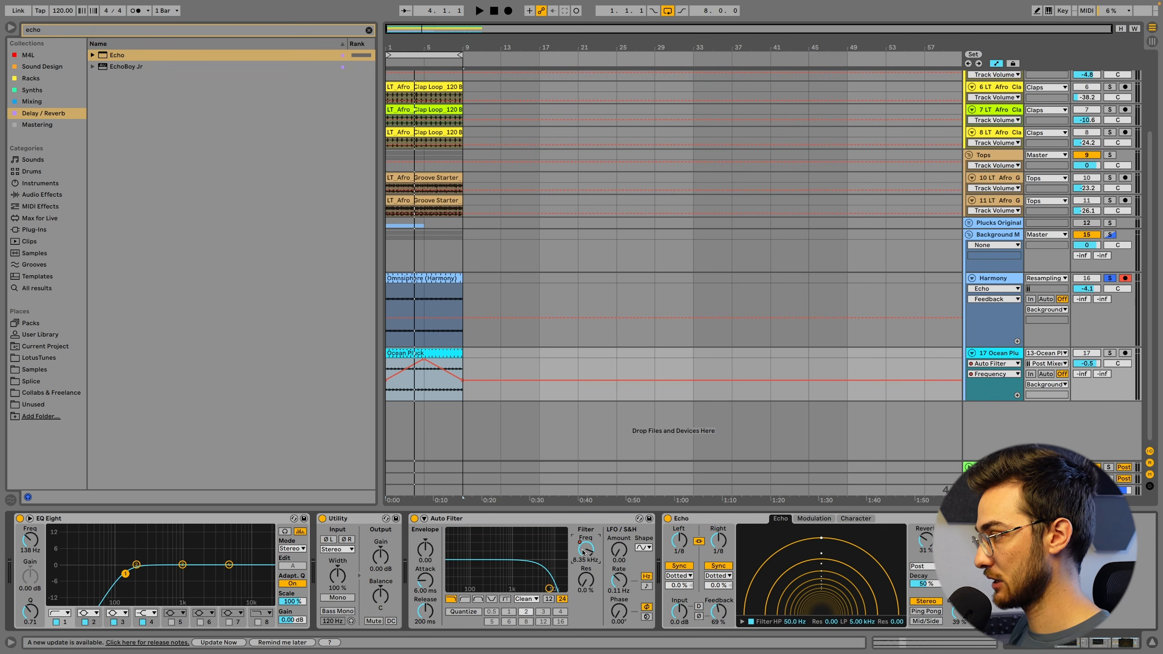
left_click(992, 289)
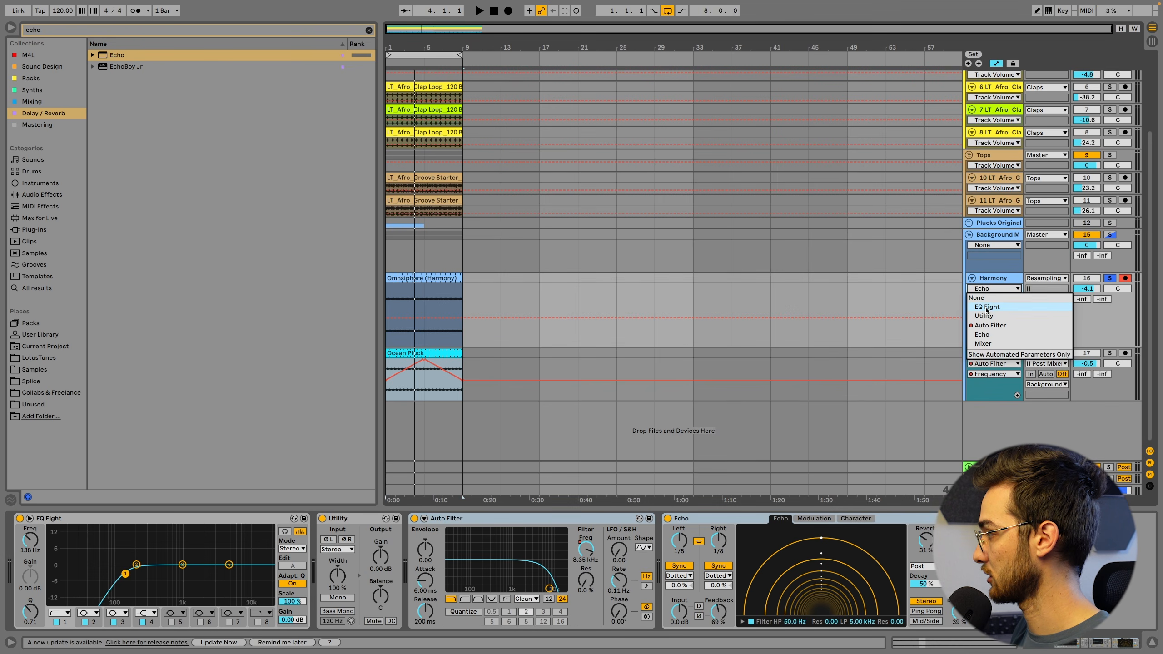
left_click(986, 326)
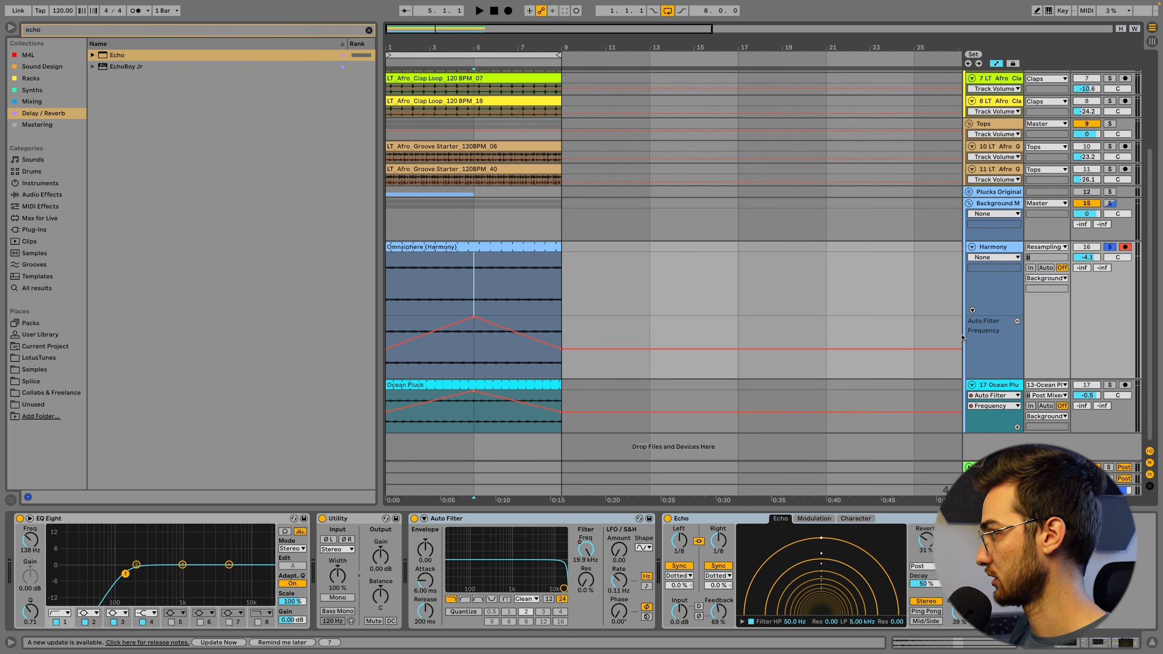
Invert Ocean Pluck's filter frequency automation: 19.9 kHz at bars 1 and 9, dipping to about 94.2 Hz at bar 5
key("Down")
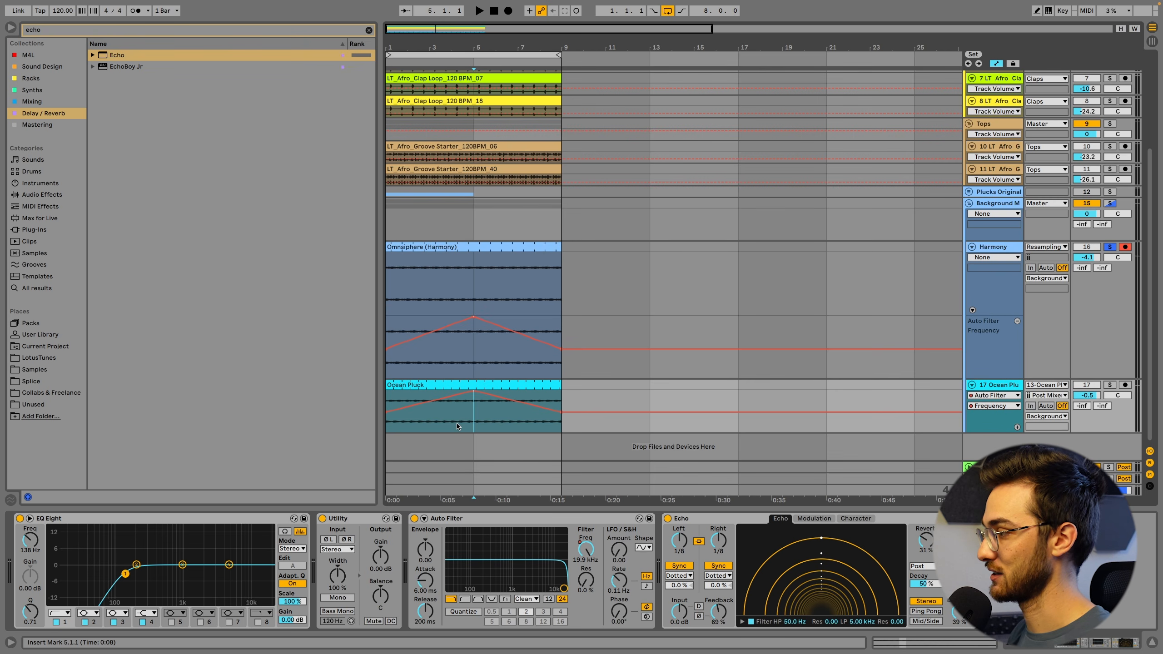
left_click(389, 416)
left_click_drag(388, 416, 389, 390)
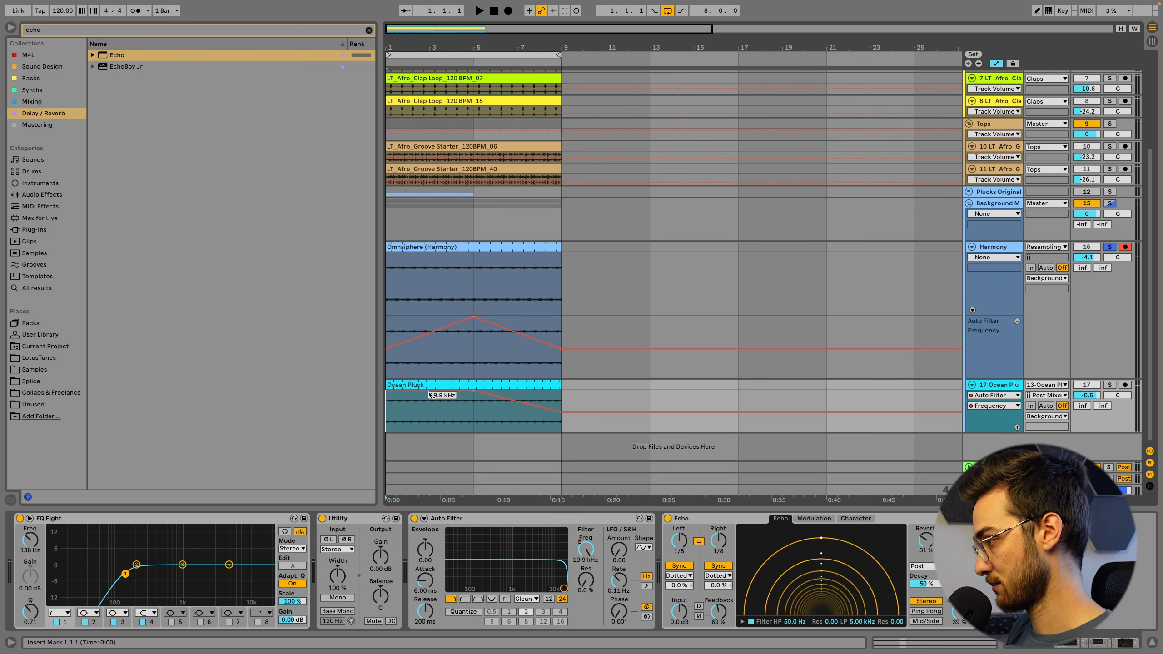
left_click_drag(473, 390, 474, 422)
left_click_drag(562, 412, 561, 390)
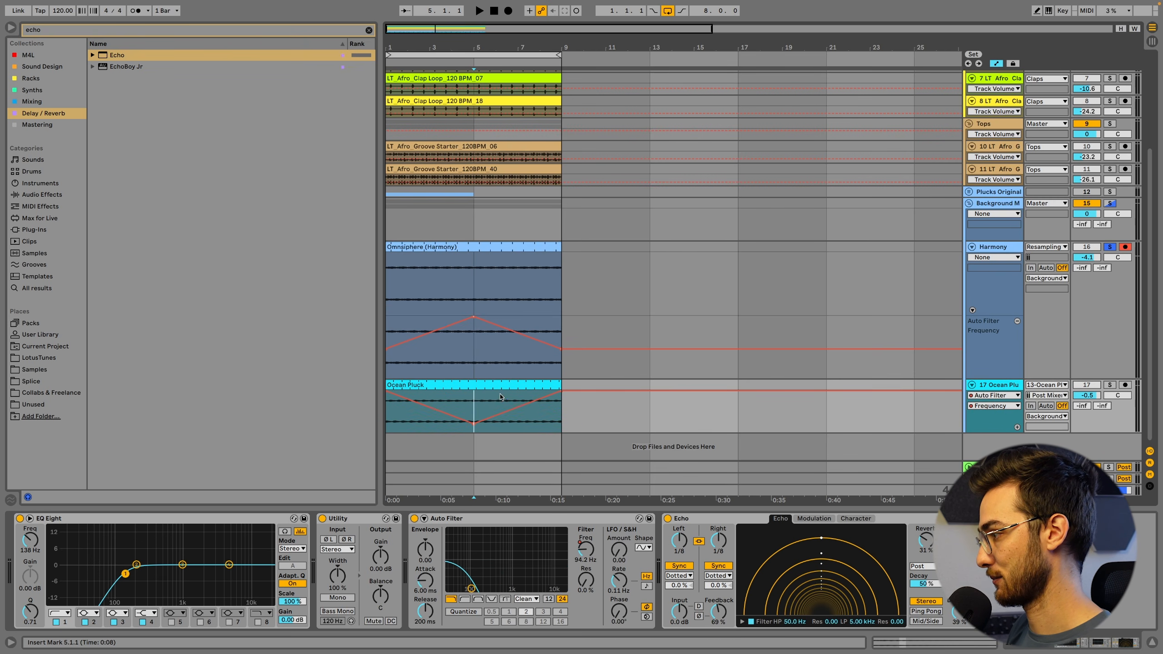
Solo the Background M group instead of Harmony and play the combined texture with all tracks fitted to the arrangement height
left_click(418, 385)
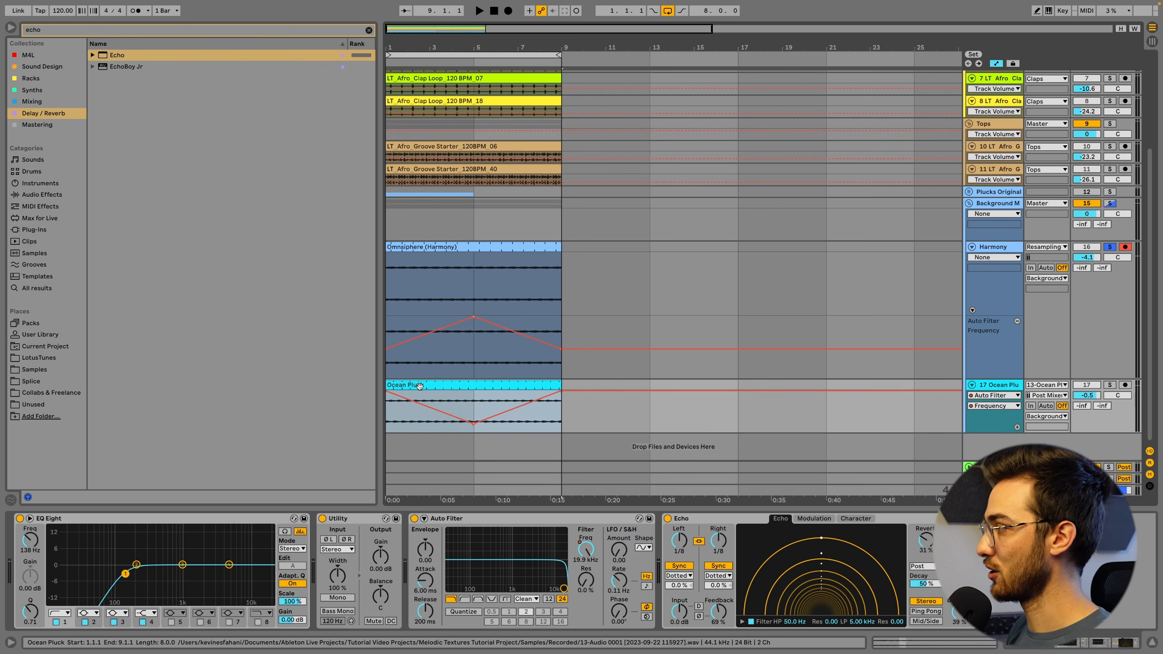
left_click(1110, 206)
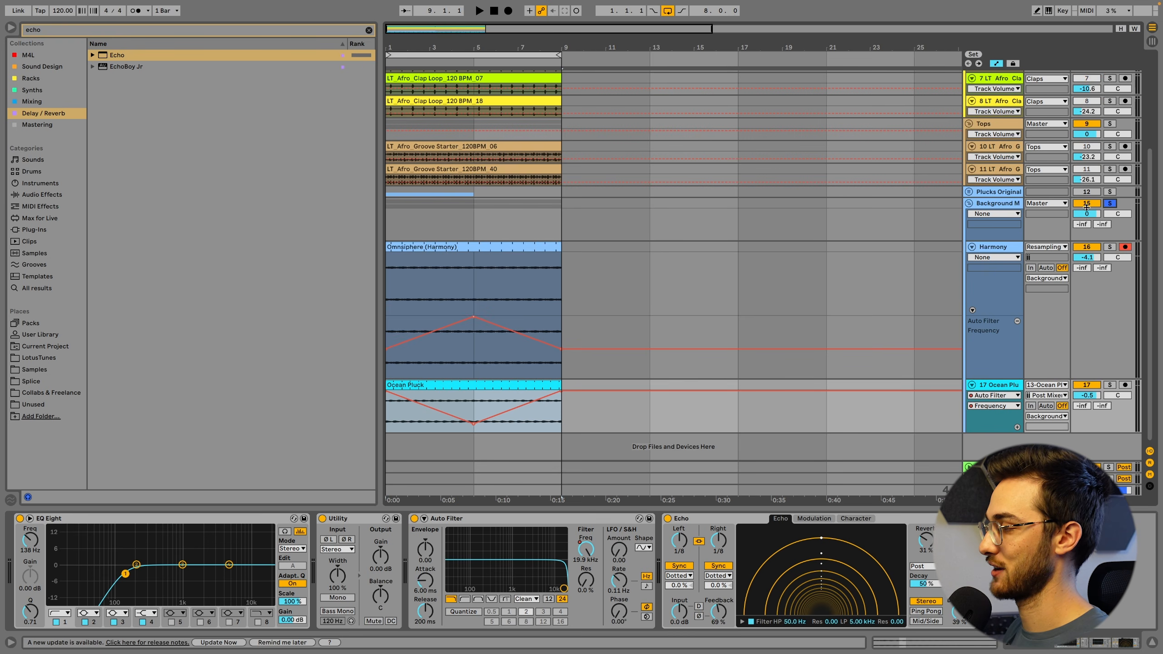
key("h")
left_click(427, 361)
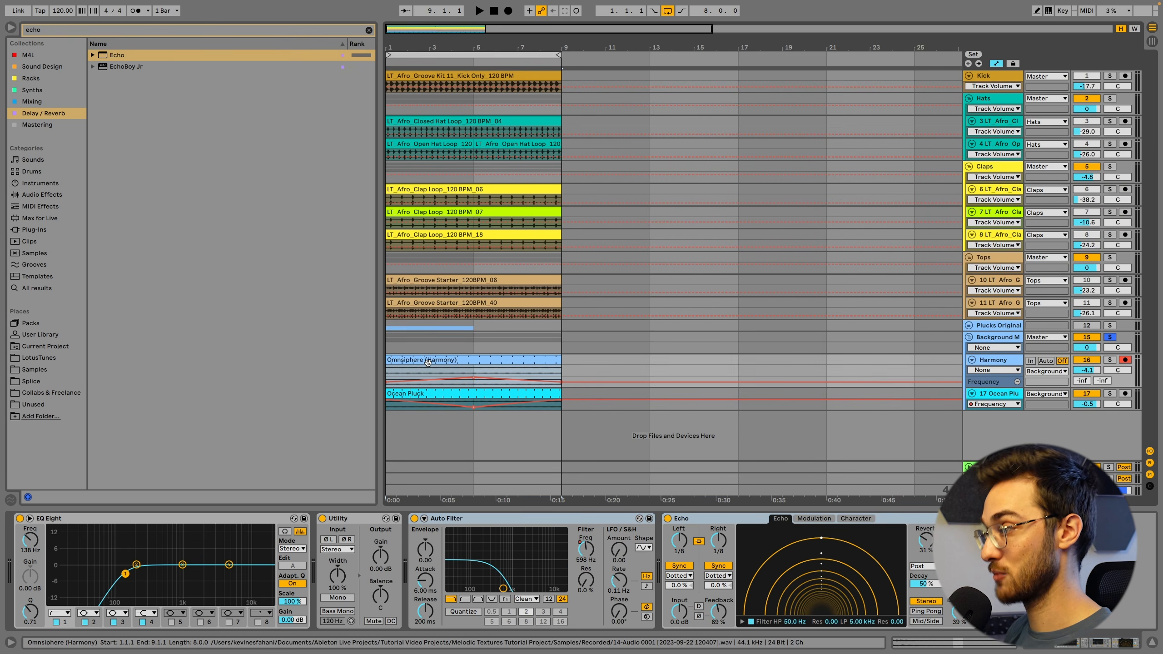
key("space")
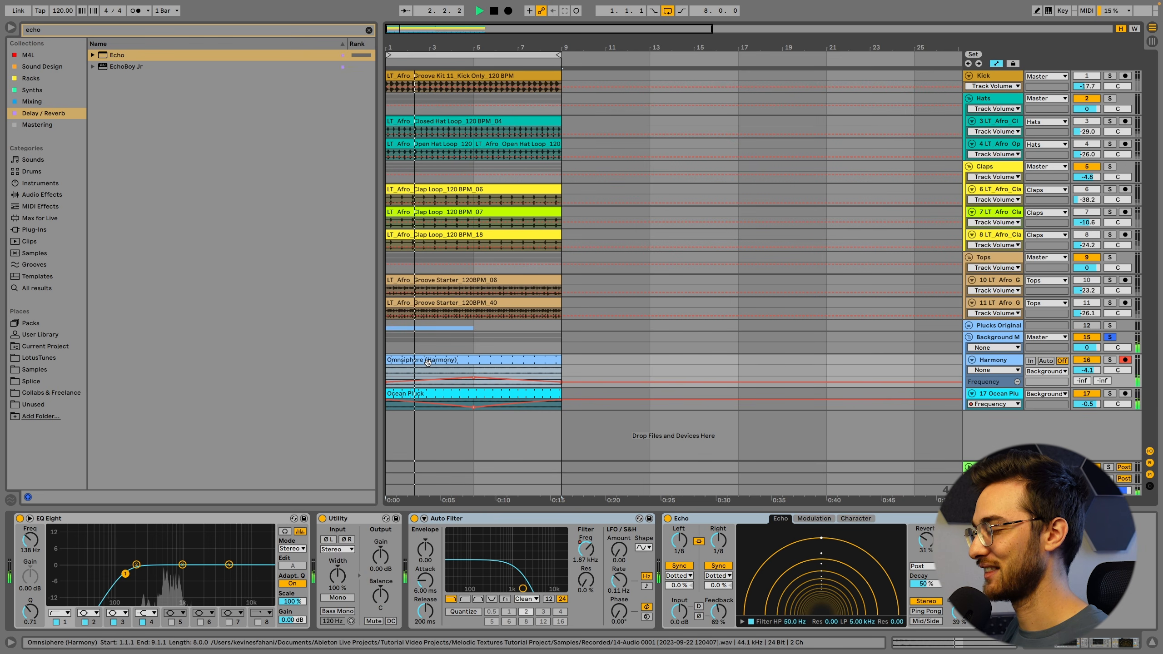
Balance the texture against the drums during playback: Background M group at -6.2 dB, Harmony at -4.6 dB, Ocean Pluck at -2.5 dB
key("space")
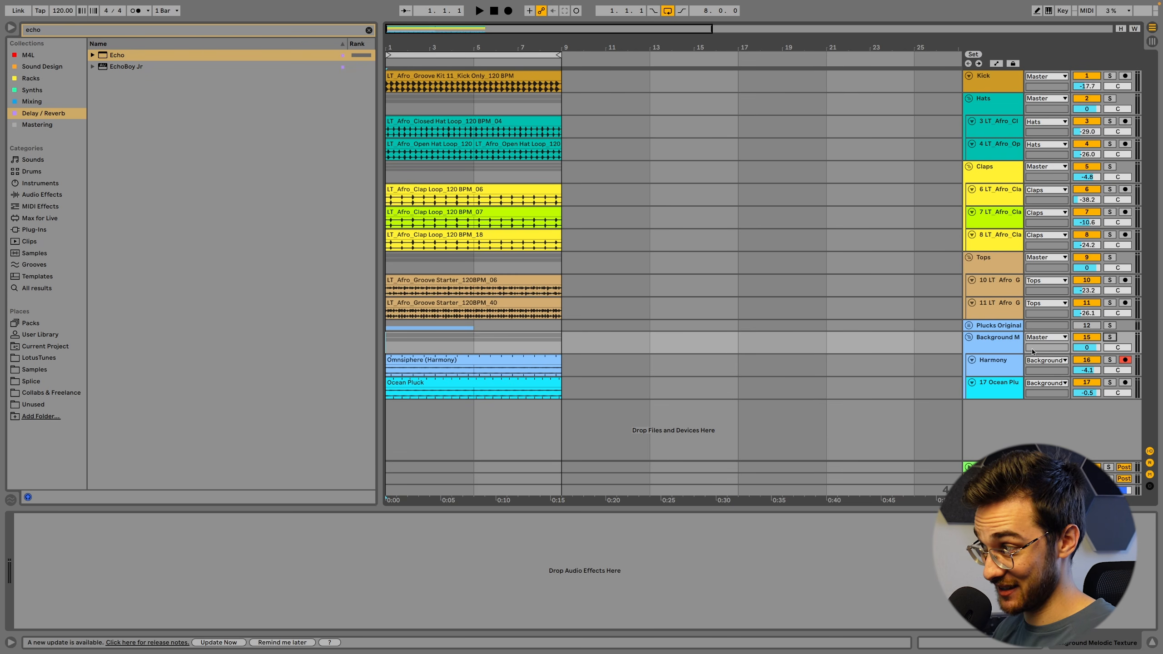
key("space")
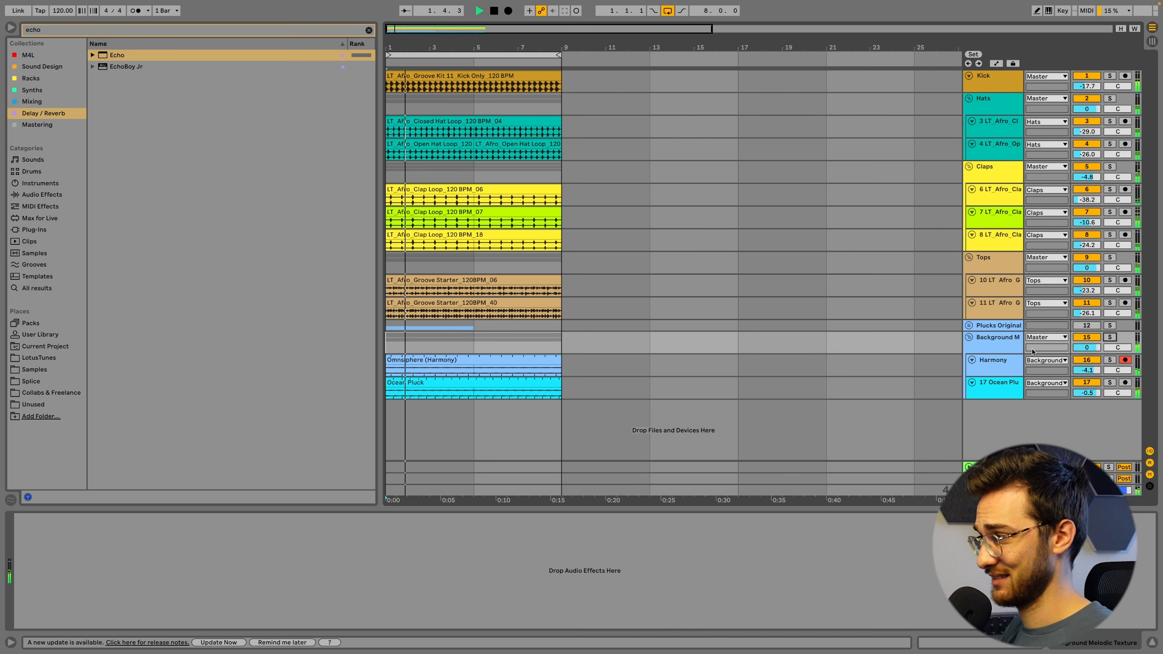
left_click_drag(1087, 347, 1087, 368)
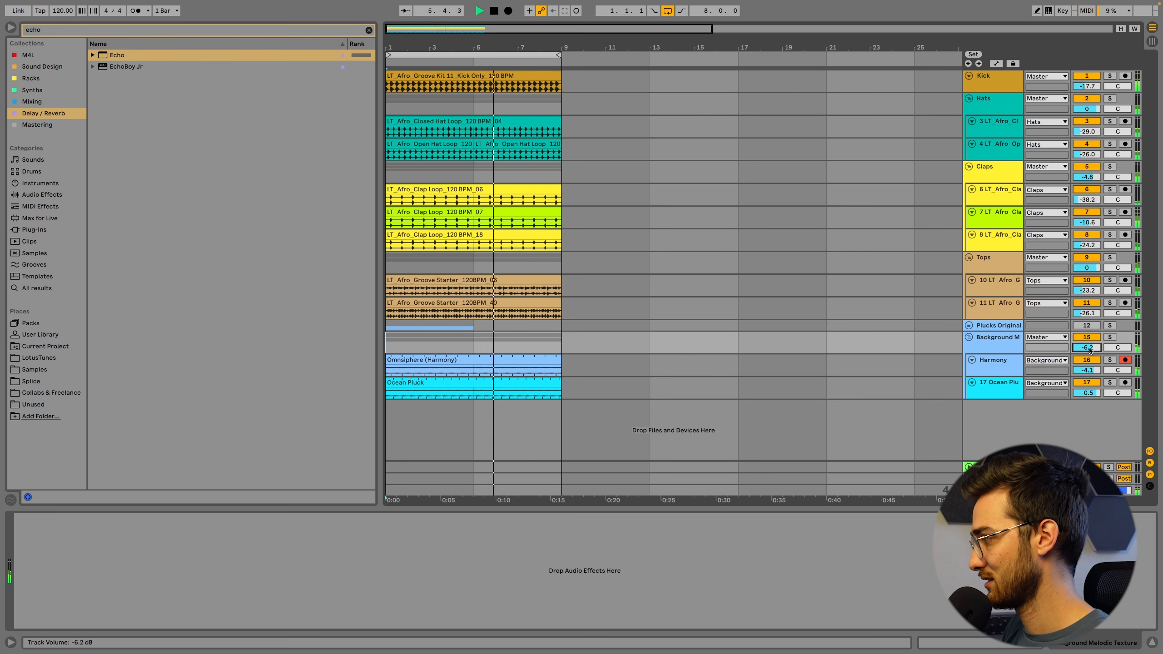
mouse_move(1088, 394)
left_mouse_down()
mouse_move(1088, 404)
mouse_move(1087, 372)
left_mouse_up()
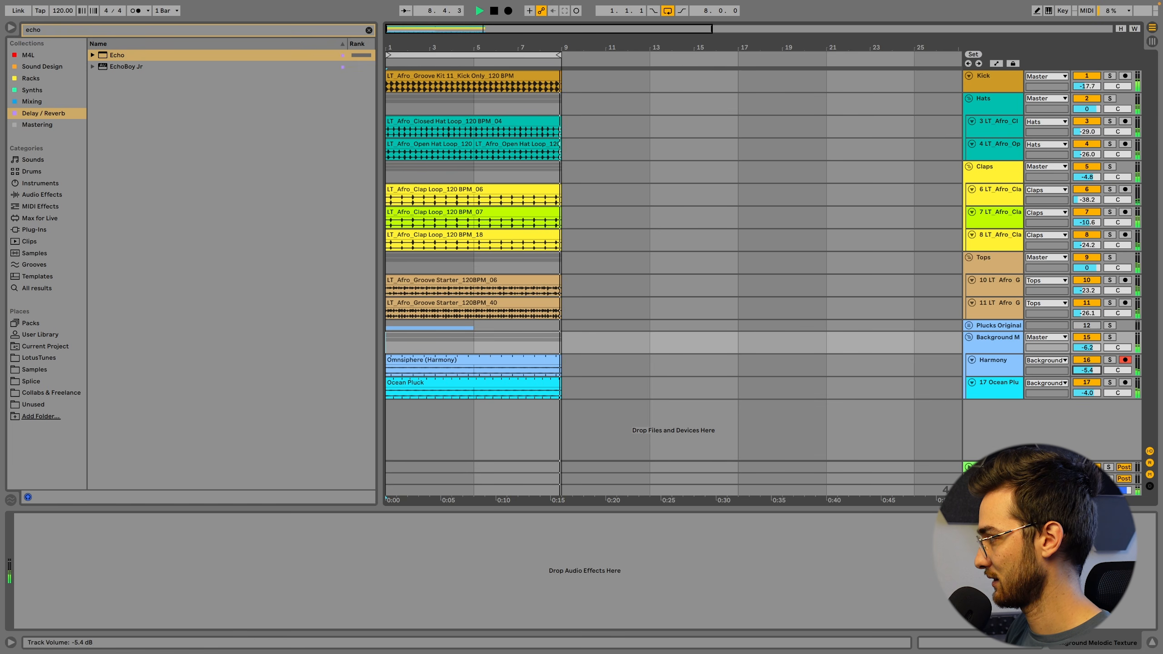
left_click_drag(1087, 371, 1088, 390)
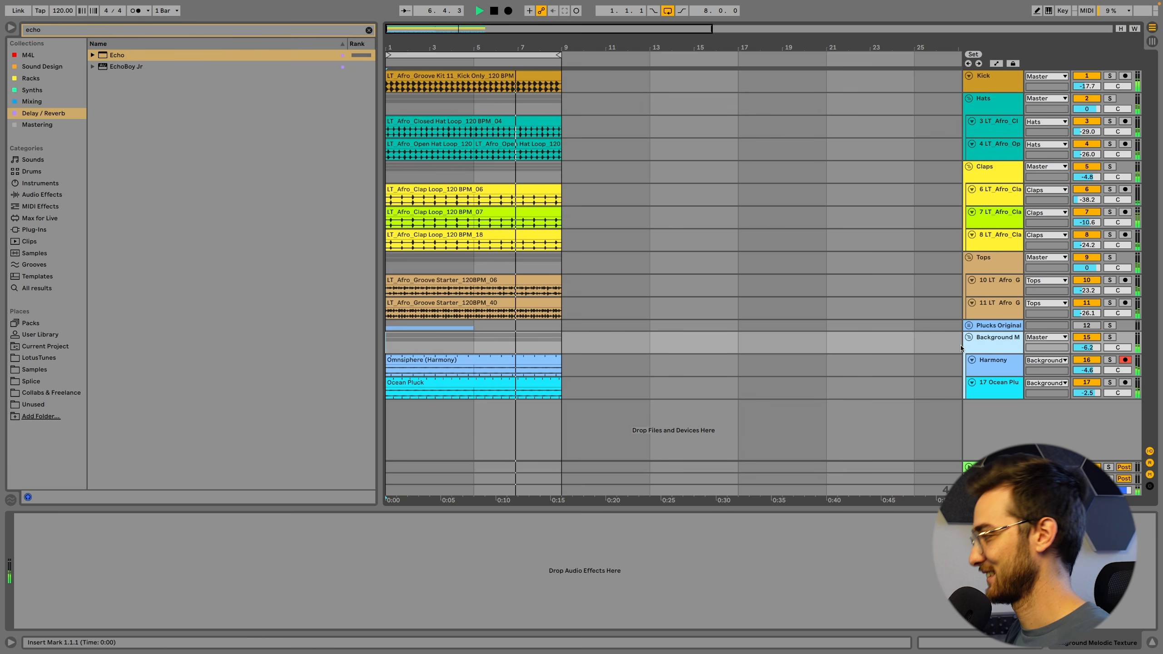
key("space")
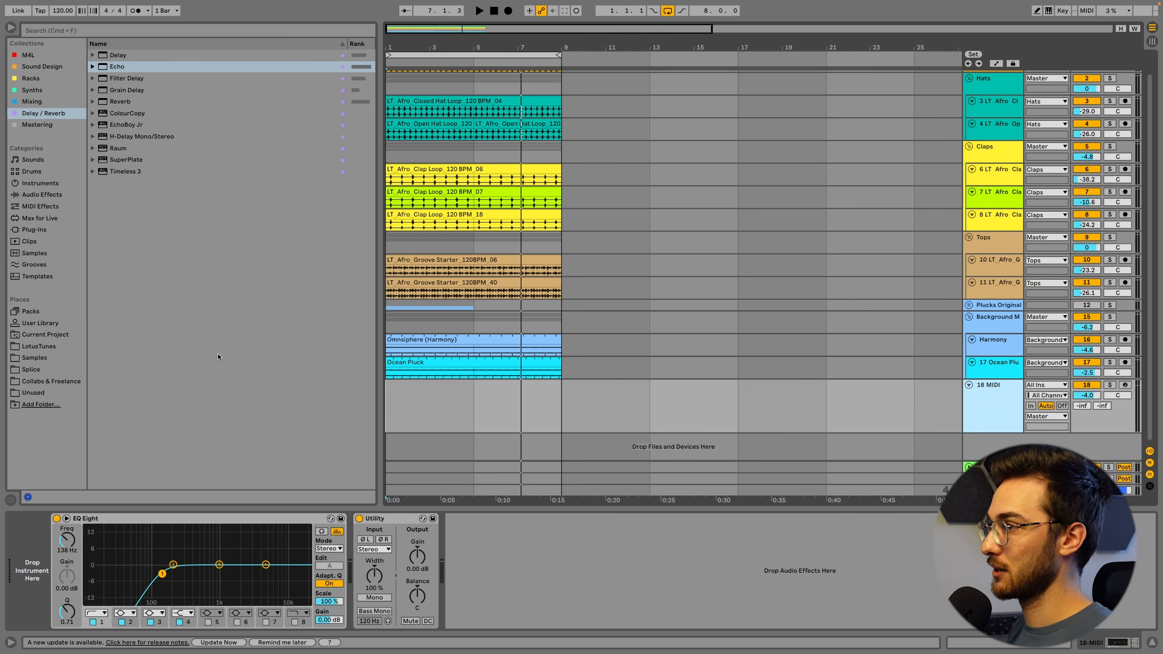
Find the Repro-5 synth, load it on the empty MIDI track, and set the track volume to -7.0 dB
left_click(46, 30)
type("repro")
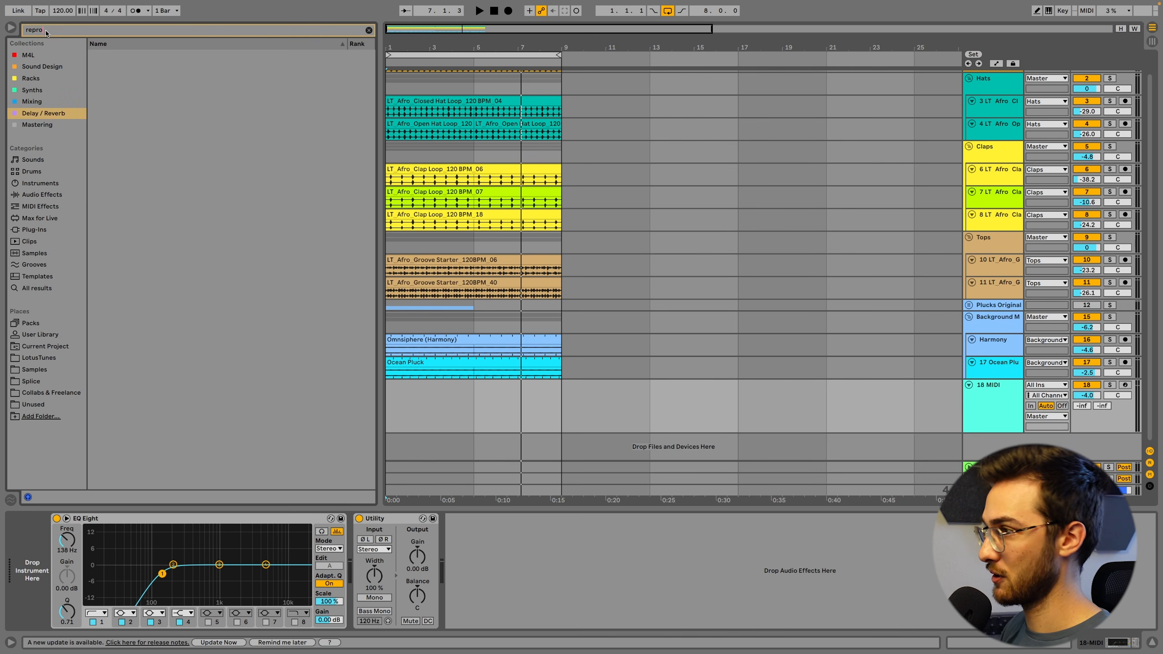
left_click(32, 89)
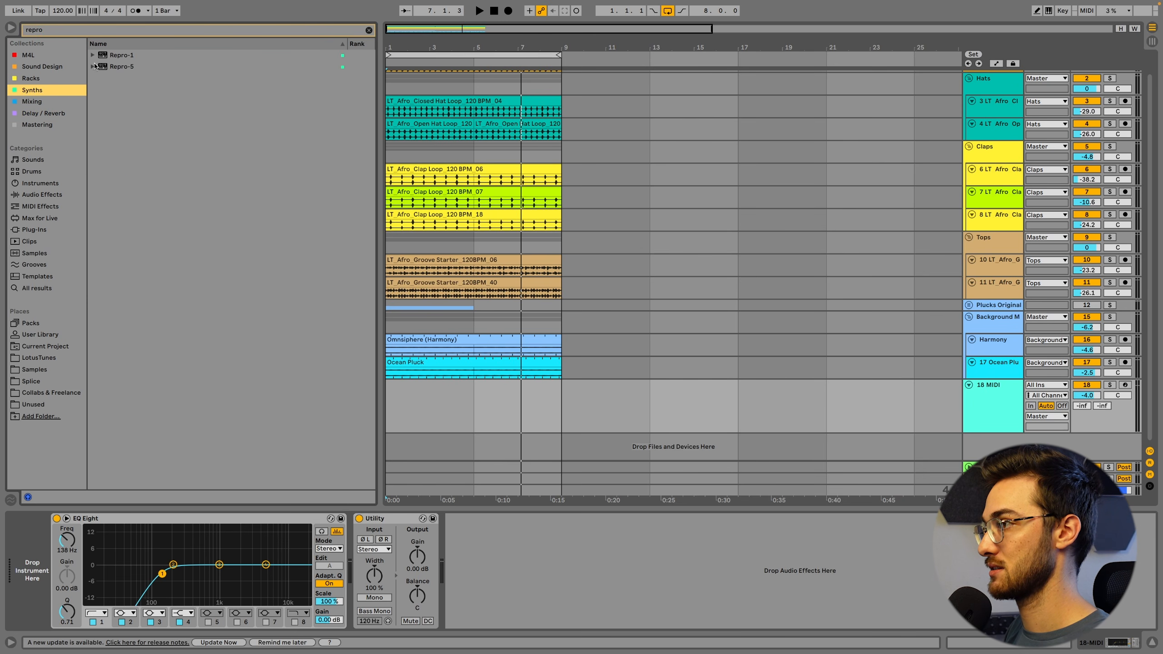
left_click_drag(95, 66, 20, 538)
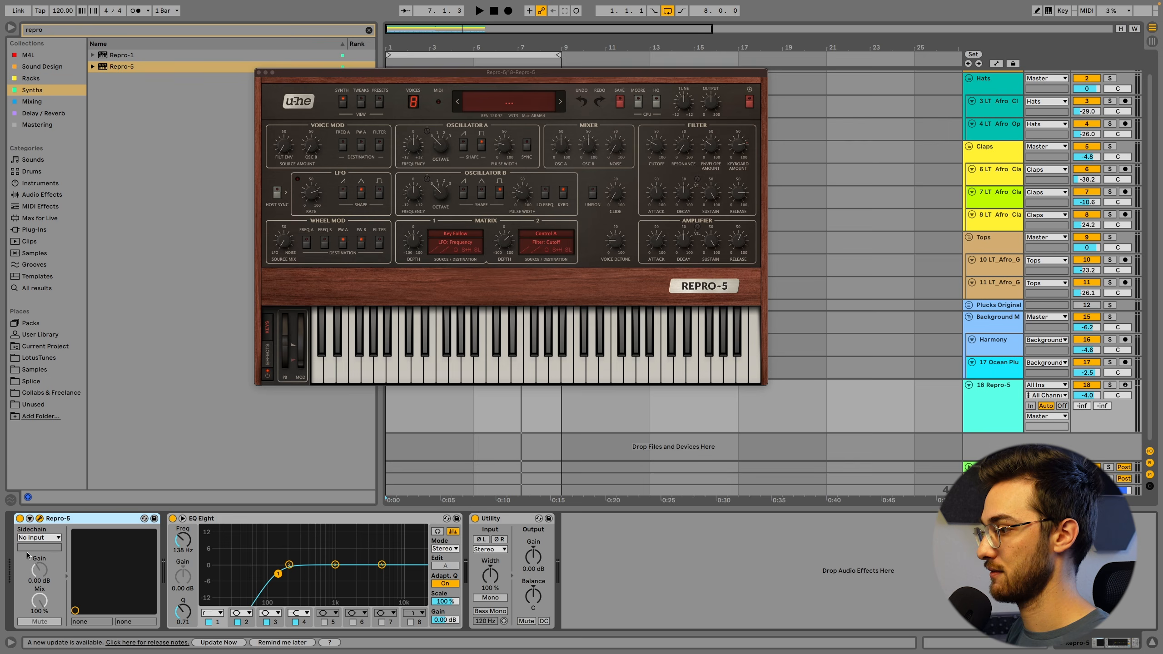
left_click_drag(1098, 394, 1097, 395)
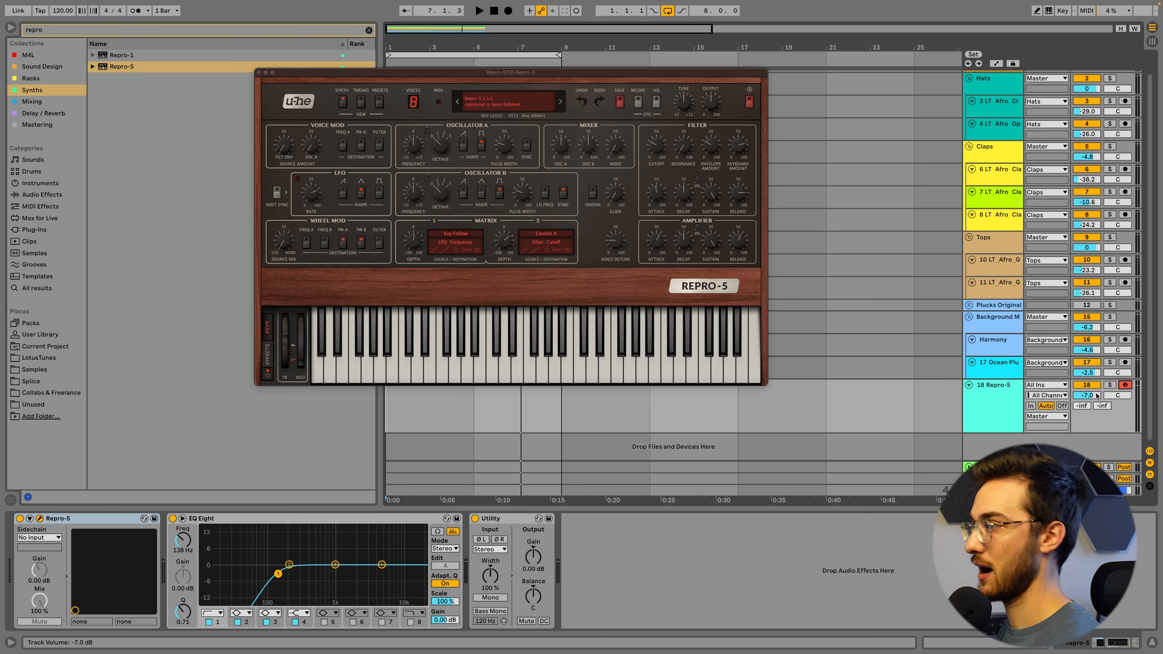
left_click(258, 72)
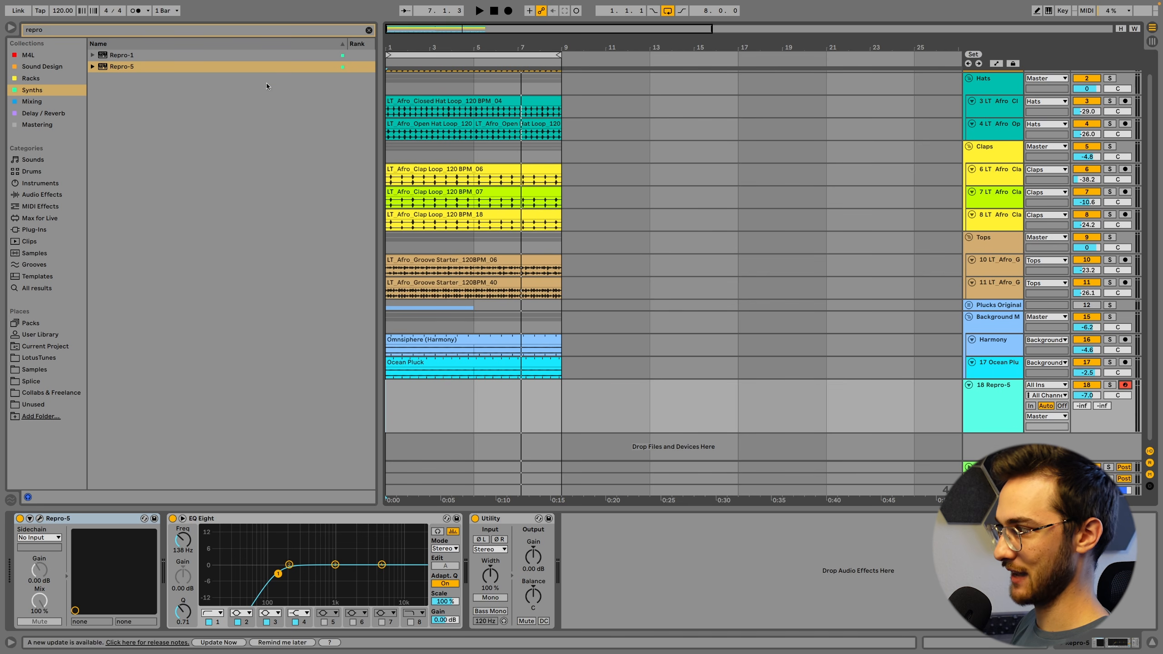
Examine the notes and scale of the Omnisphere MIDI clip in the Plucks Original group
left_click(969, 305)
double_click(418, 349)
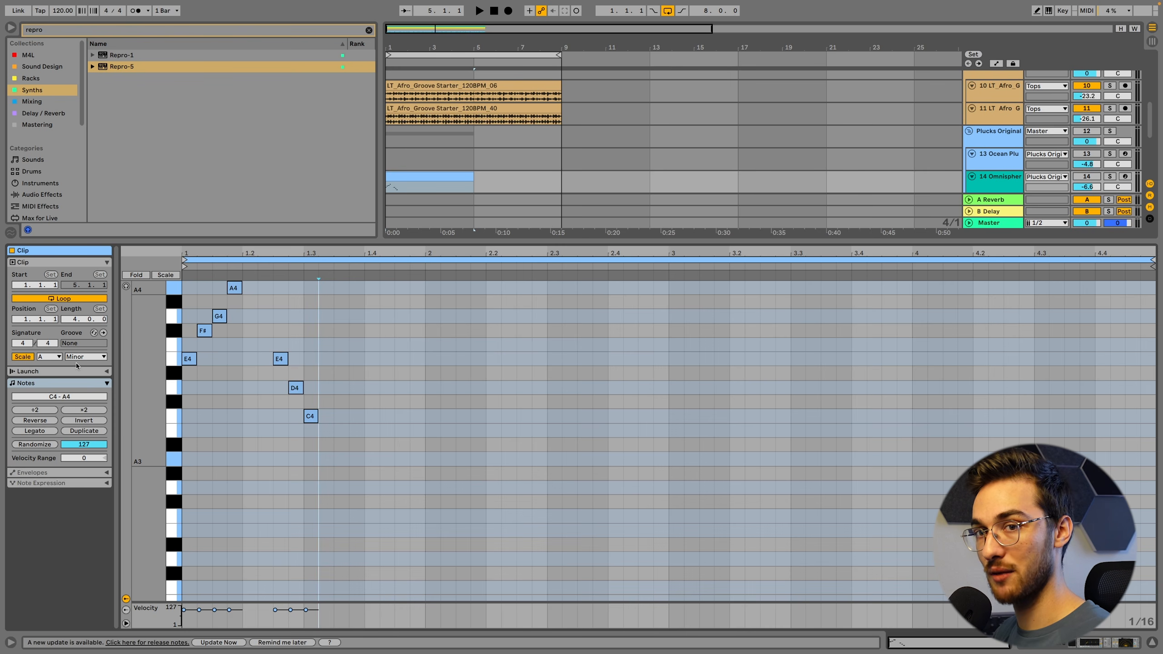
key("shift+Tab")
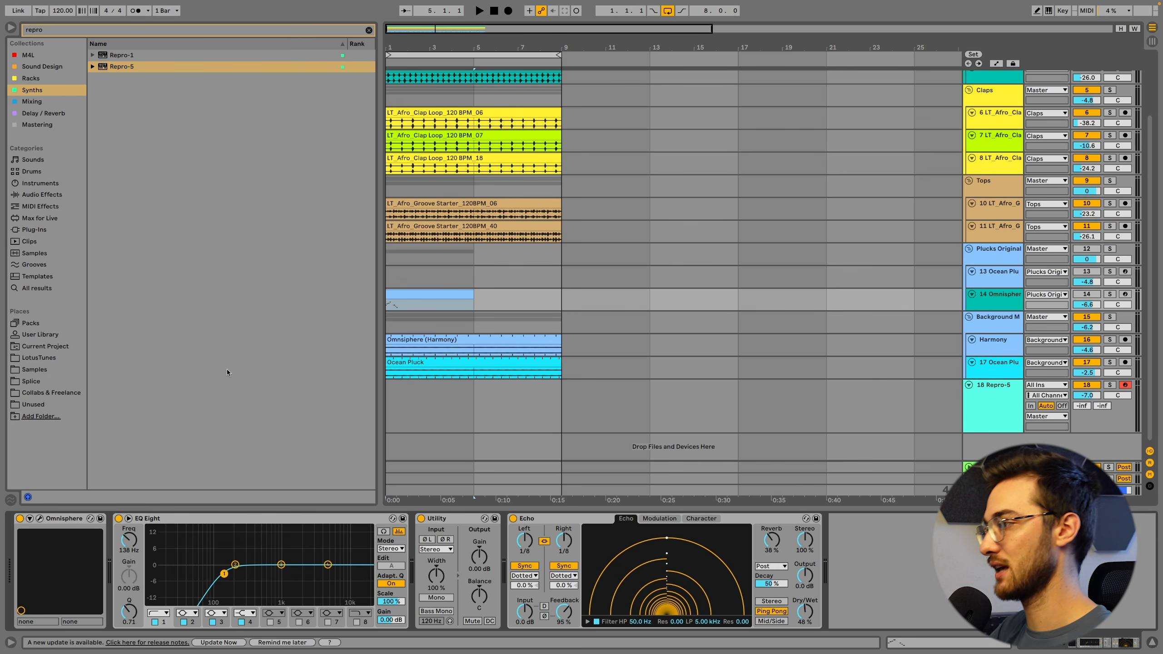
left_click(969, 249)
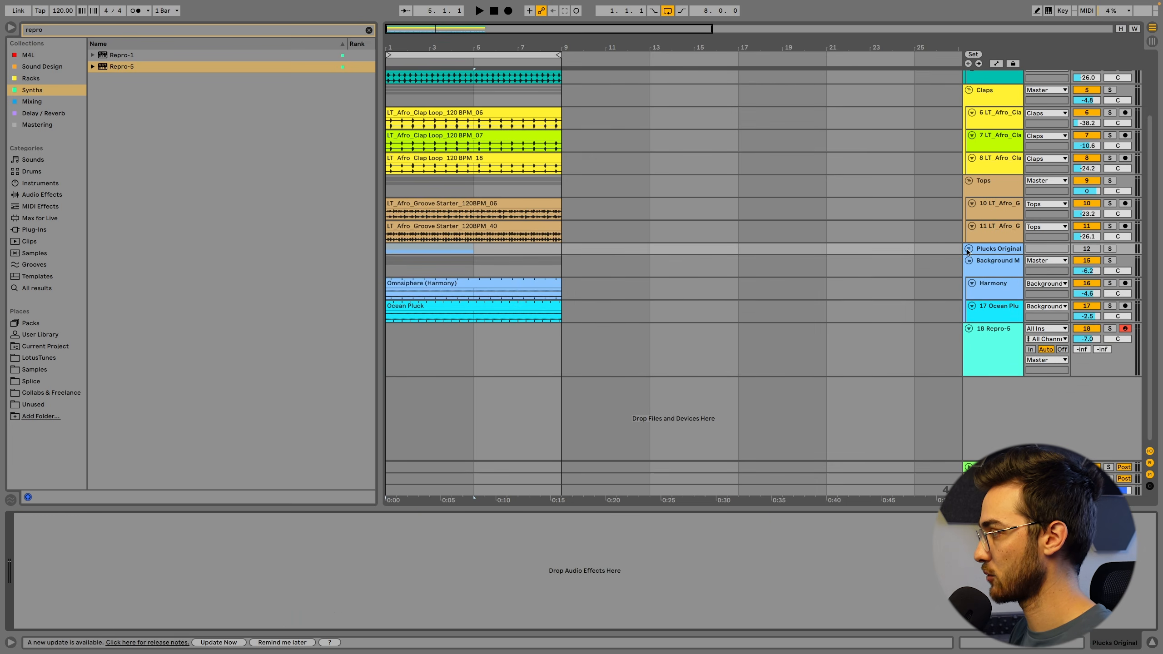
Create an empty four-bar clip at bar 1 on the Repro-5 track and load the CK Echo Papa preset, with track volume at -11.0 dB
left_click(398, 345)
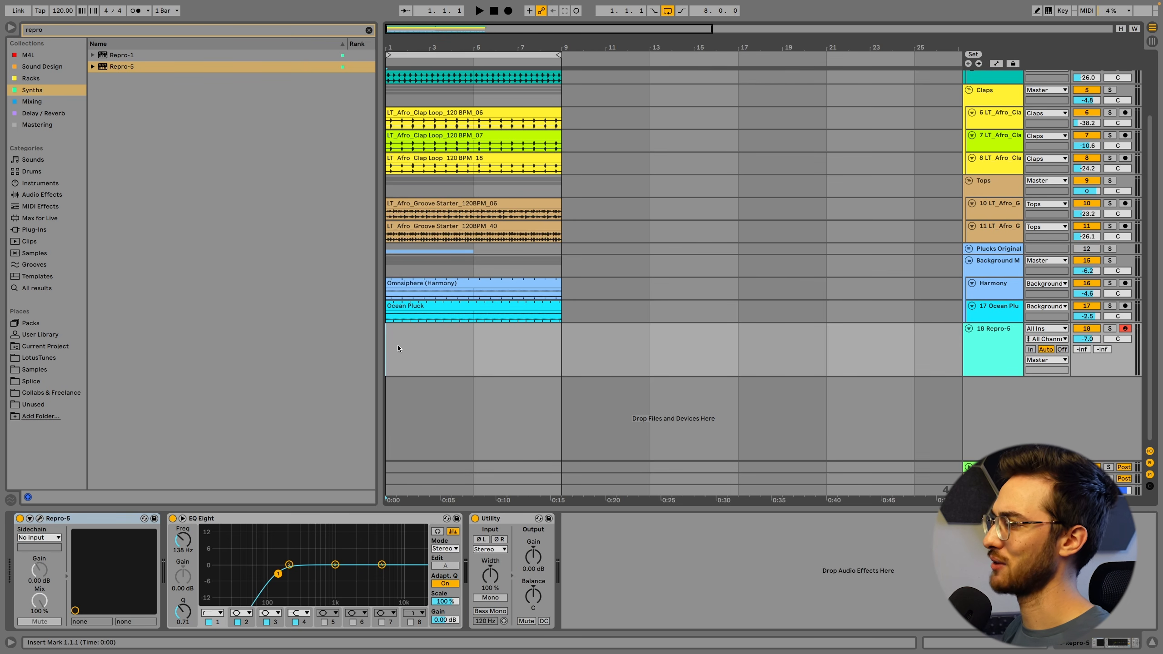
double_click(397, 341)
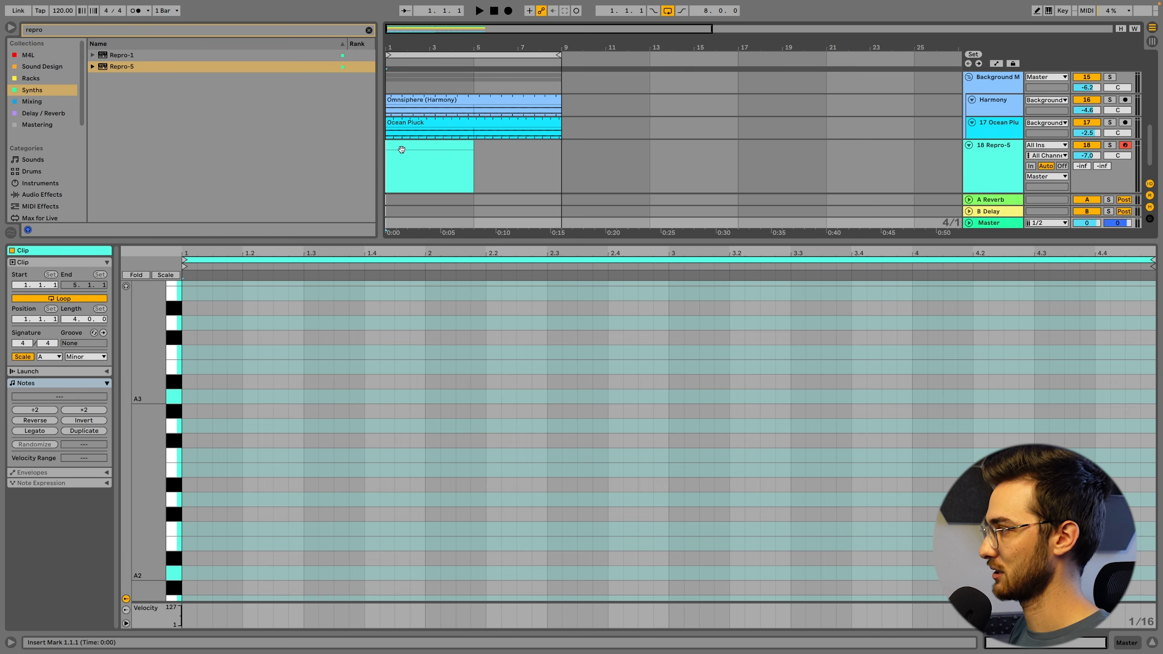
key("shift+Tab")
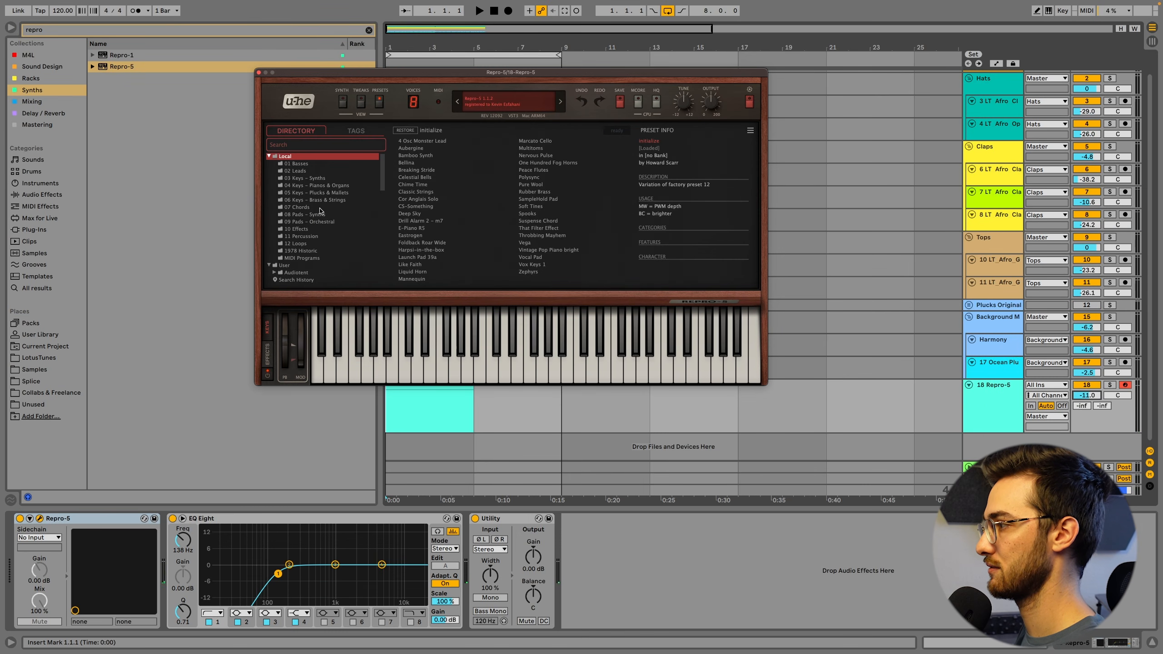
left_click(316, 185)
left_click(414, 184)
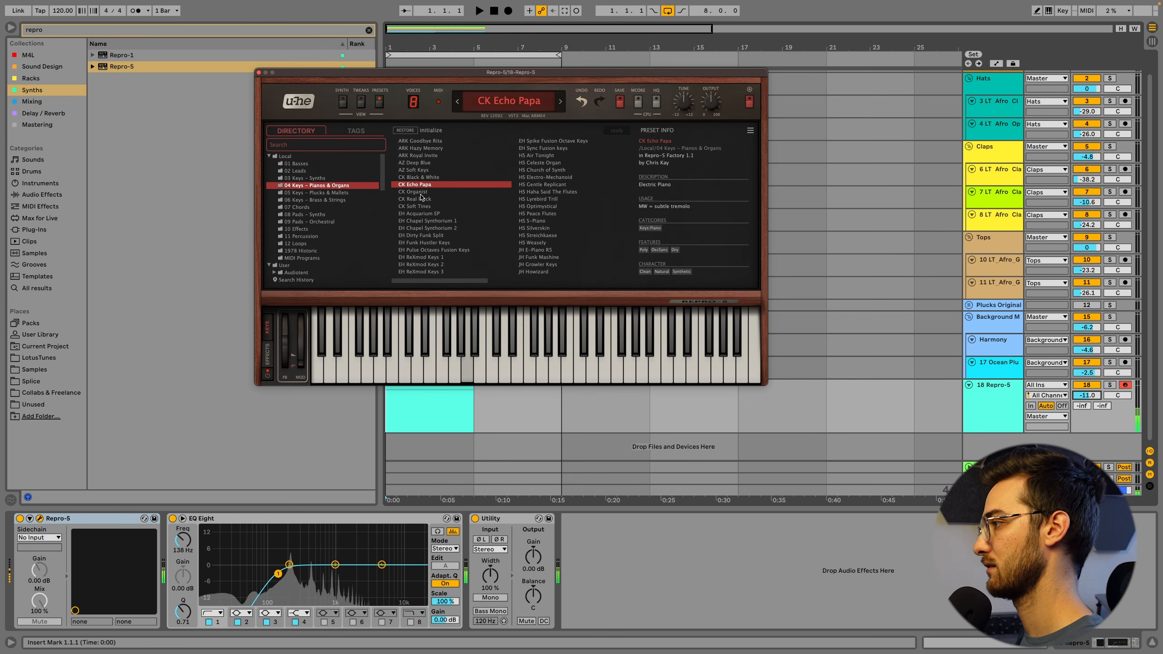
left_click(258, 73)
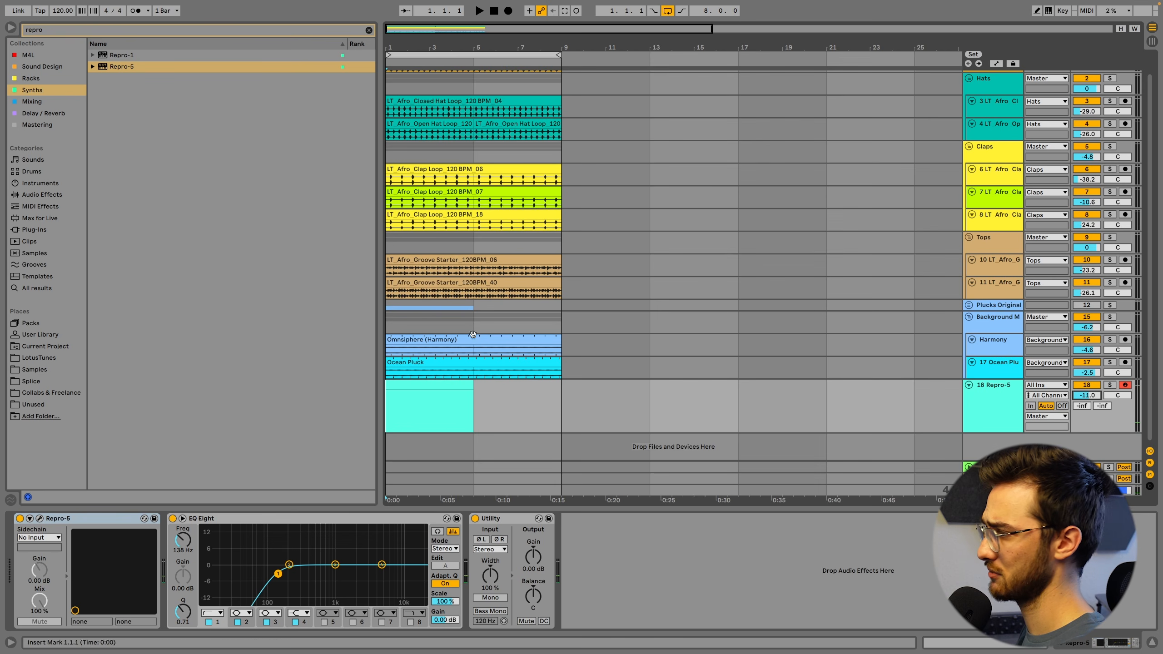
Copy Ocean Pluck's Echo to the end of the Repro-5 device chain and set the Repro-5 track volume to -4.5 dB
left_click(459, 362)
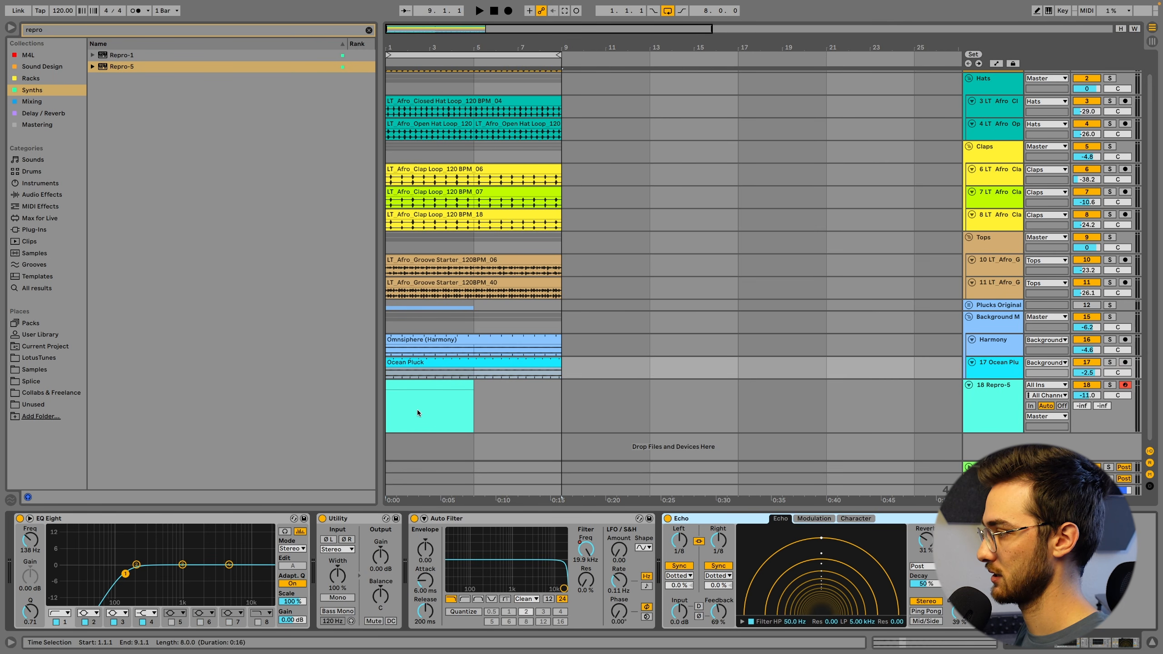
left_click(474, 406)
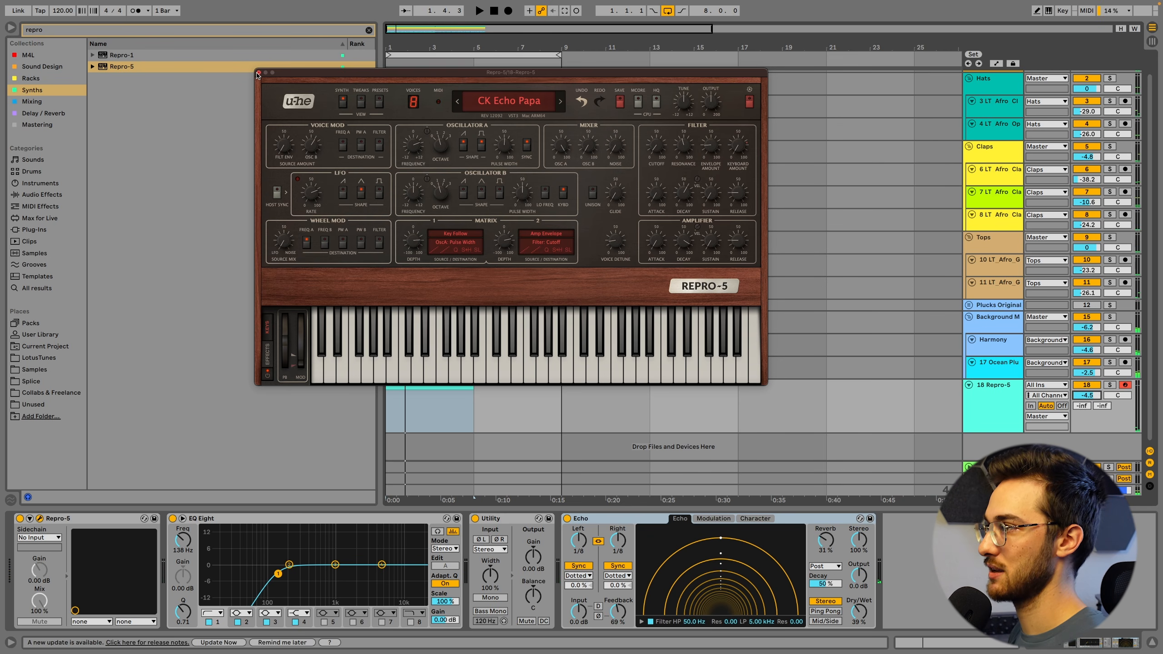
left_click(257, 72)
key("space")
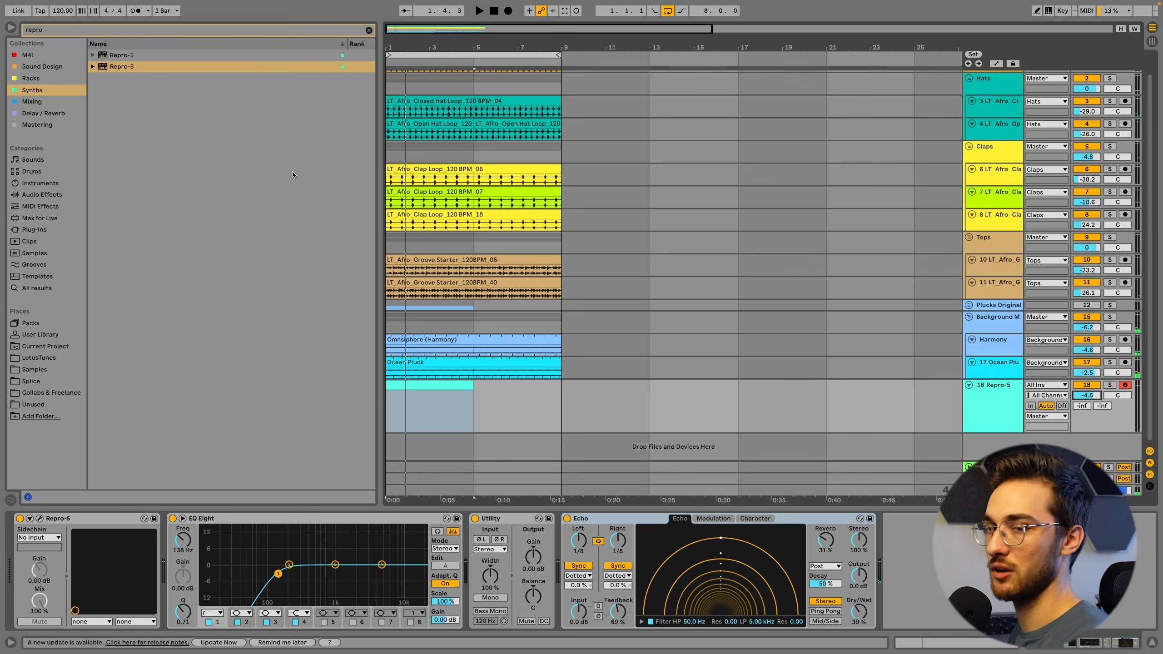
Write three sixteenth notes in the Repro-5 clip: A2 at 1.1.1, G3 at 1.1.3 and E3 at 1.2.1, auditioning the pattern
double_click(413, 387)
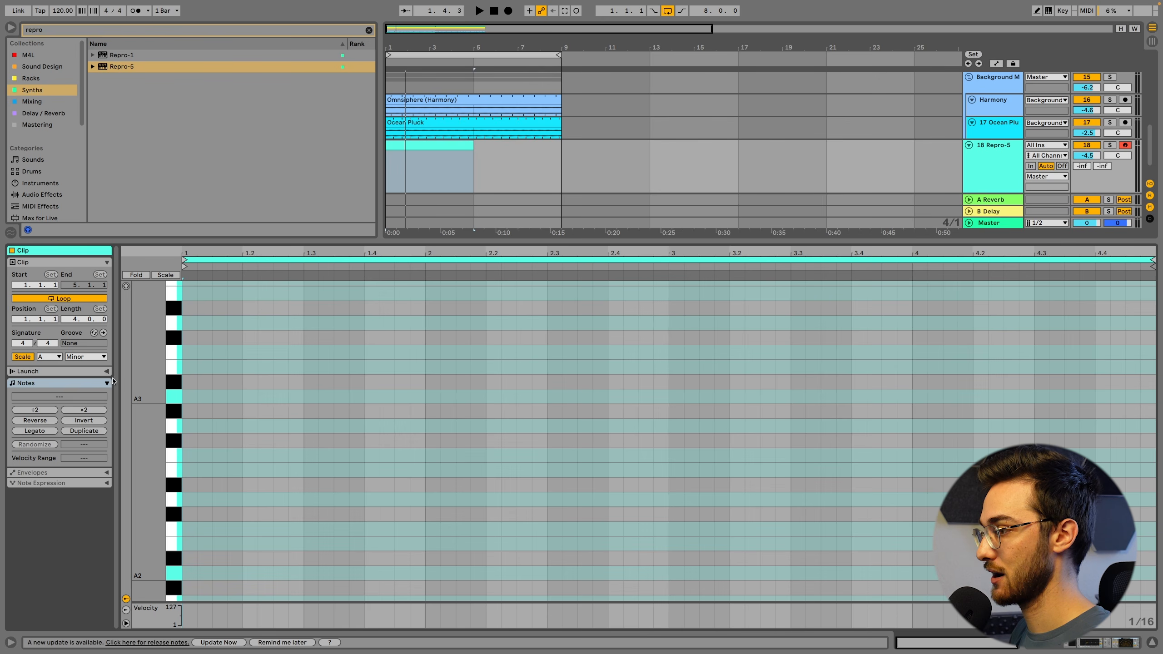
left_click(251, 373)
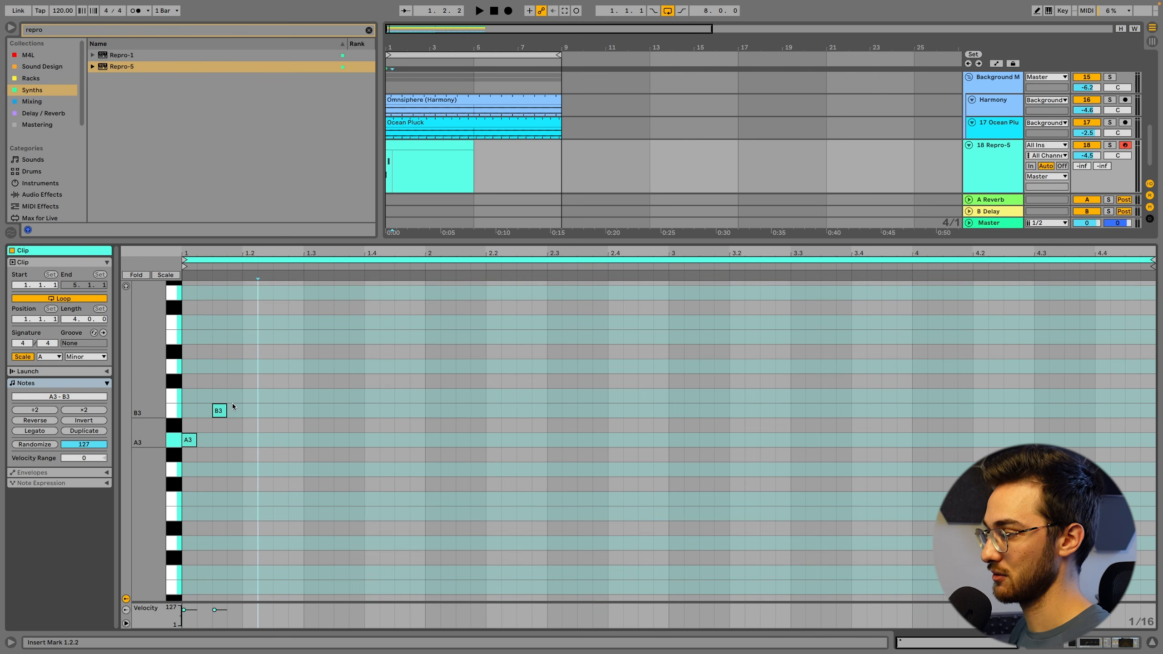
left_click_drag(220, 410, 235, 395)
key("space")
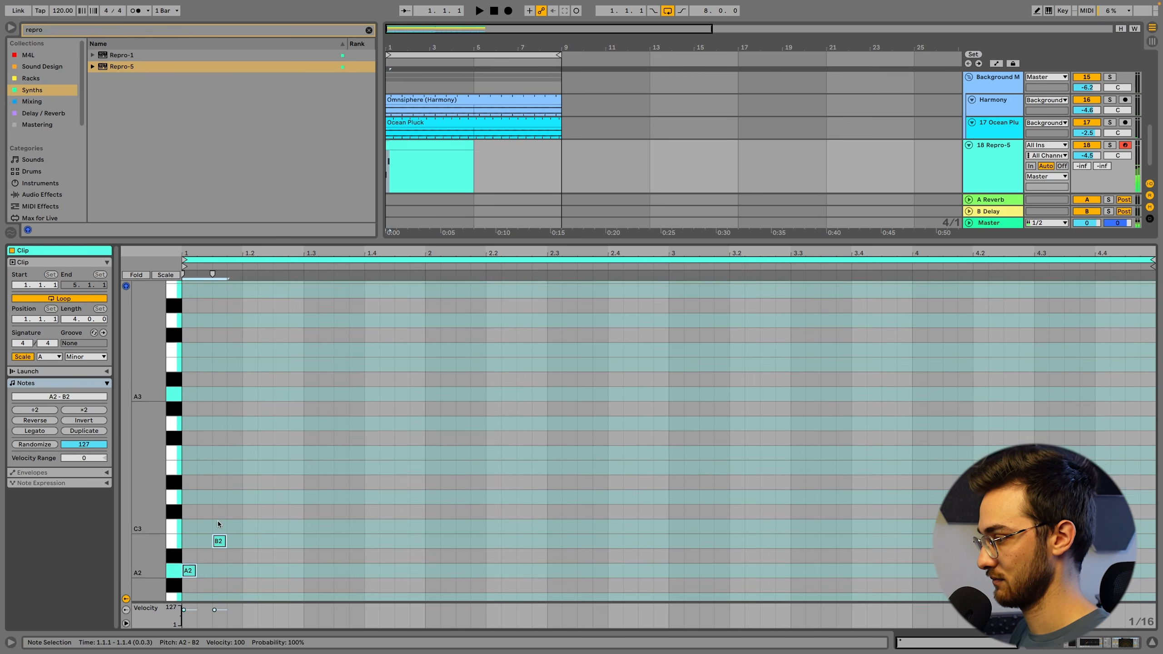
scroll(218, 521, "down", 2)
left_click(220, 518, "shift")
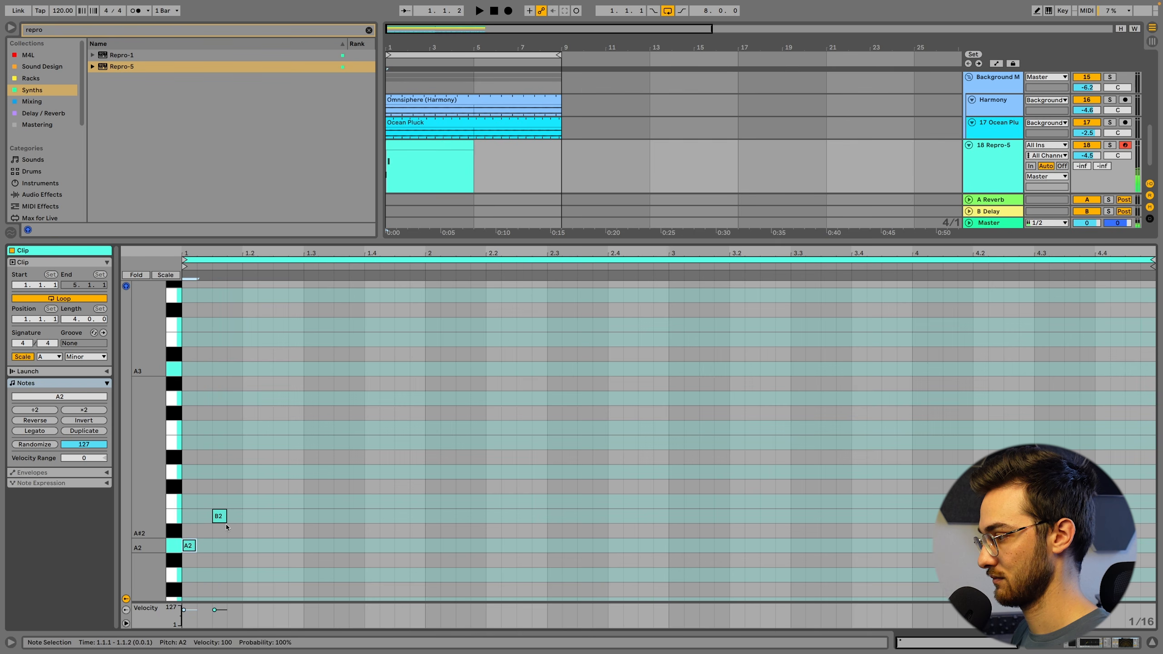
left_click_drag(223, 520, 225, 405)
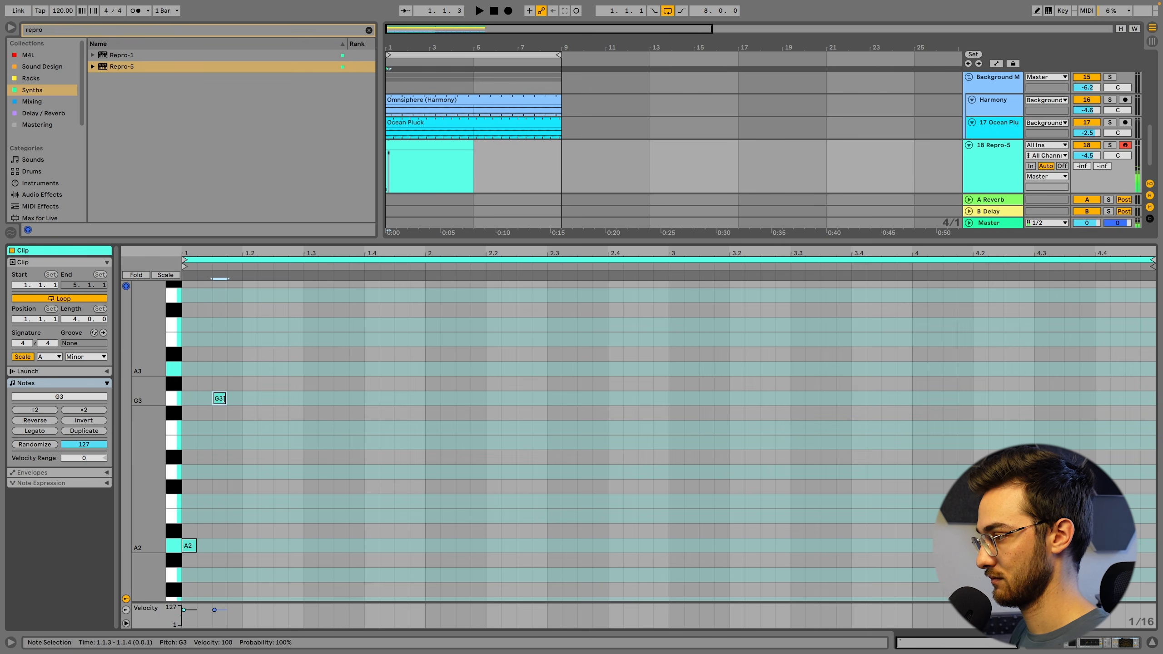
double_click(249, 442)
key("space")
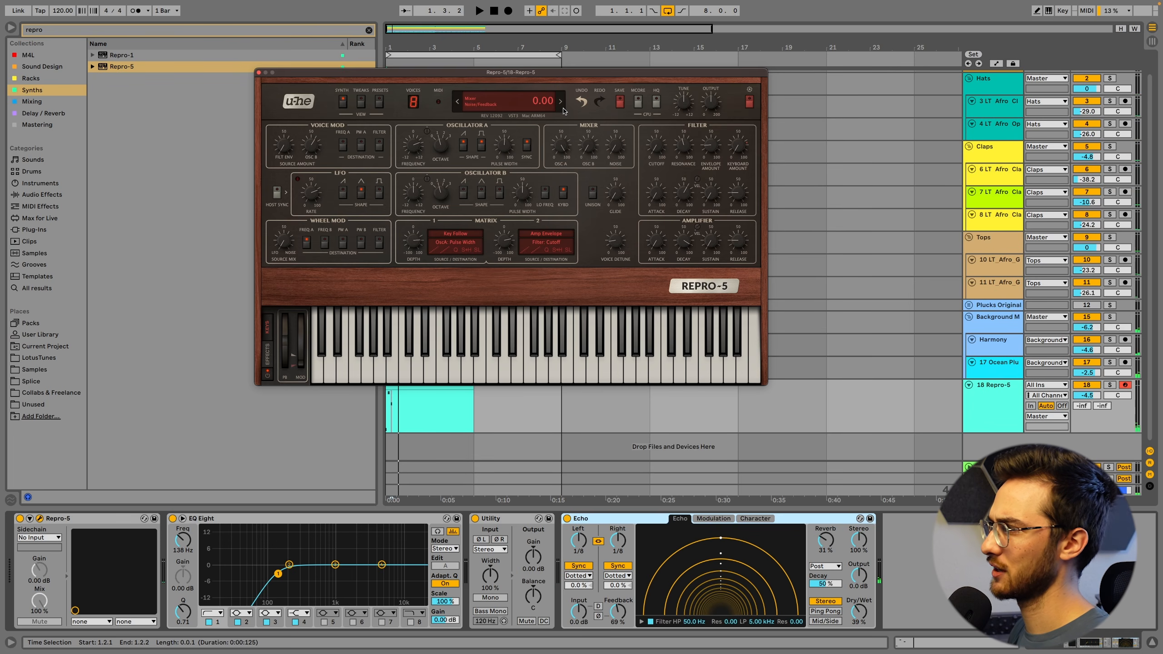
Audition the CK Real Pluck preset, load EH Acquarium EP in Repro-5 instead, and set the track volume to -9.8 dB
left_click(378, 105)
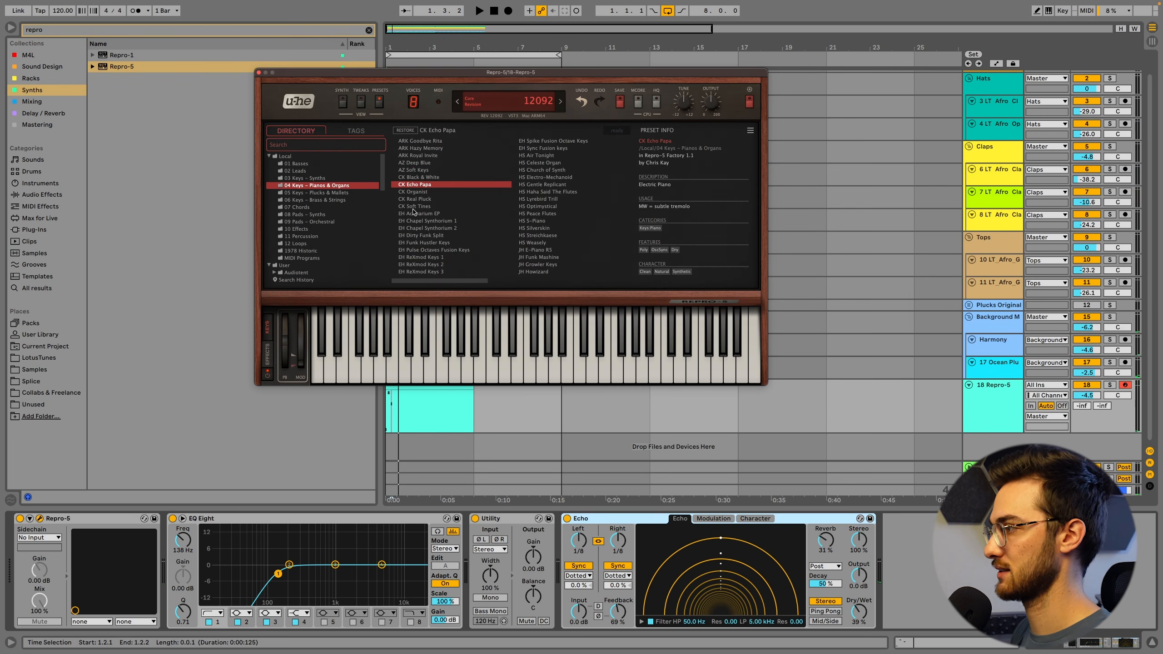
left_click(414, 199)
key("space")
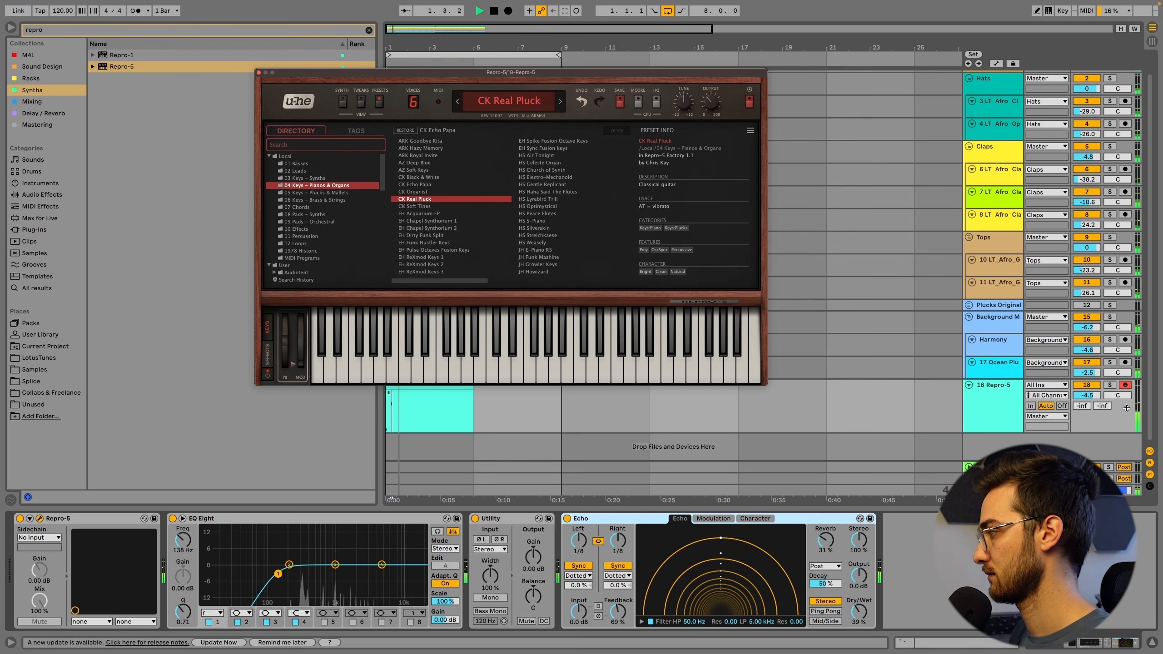
left_click(430, 214)
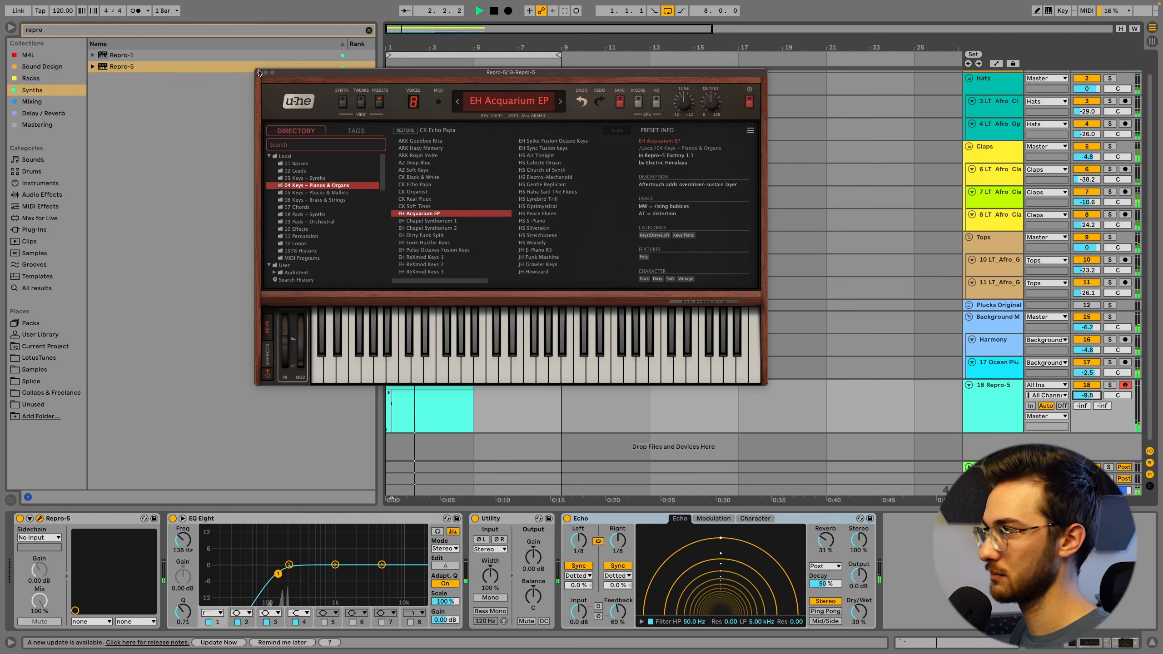
left_click(259, 72)
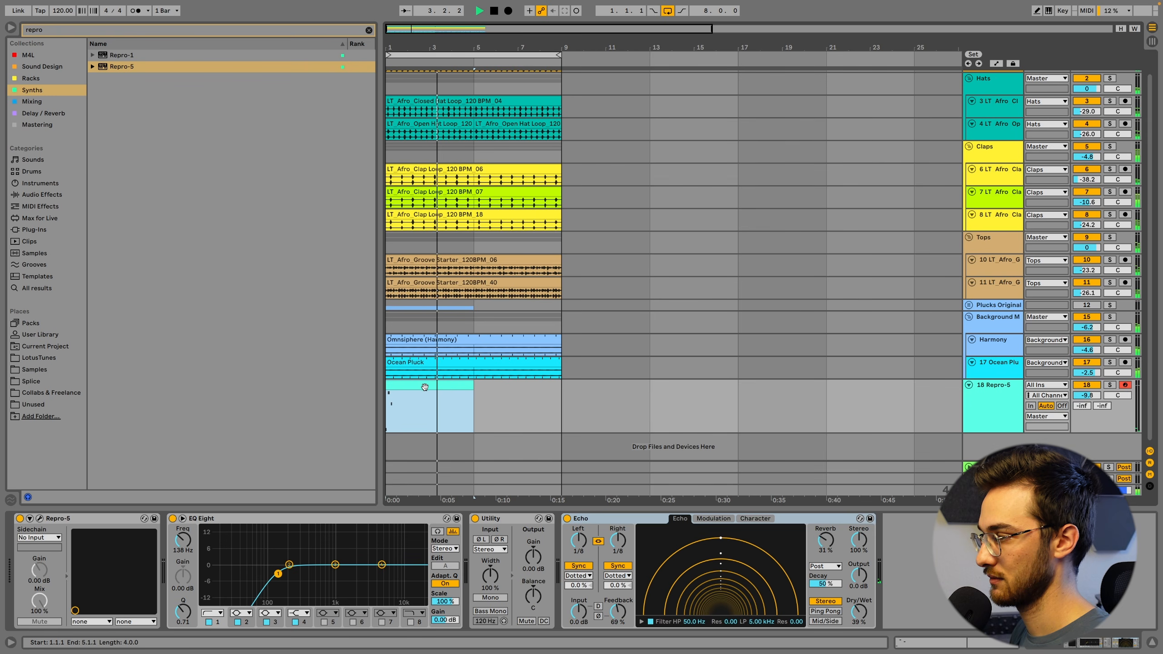
Duplicate the Repro-5 clip to fill bars 5 to 9, and duplicate the whole Repro-5 track
key("ctrl+d")
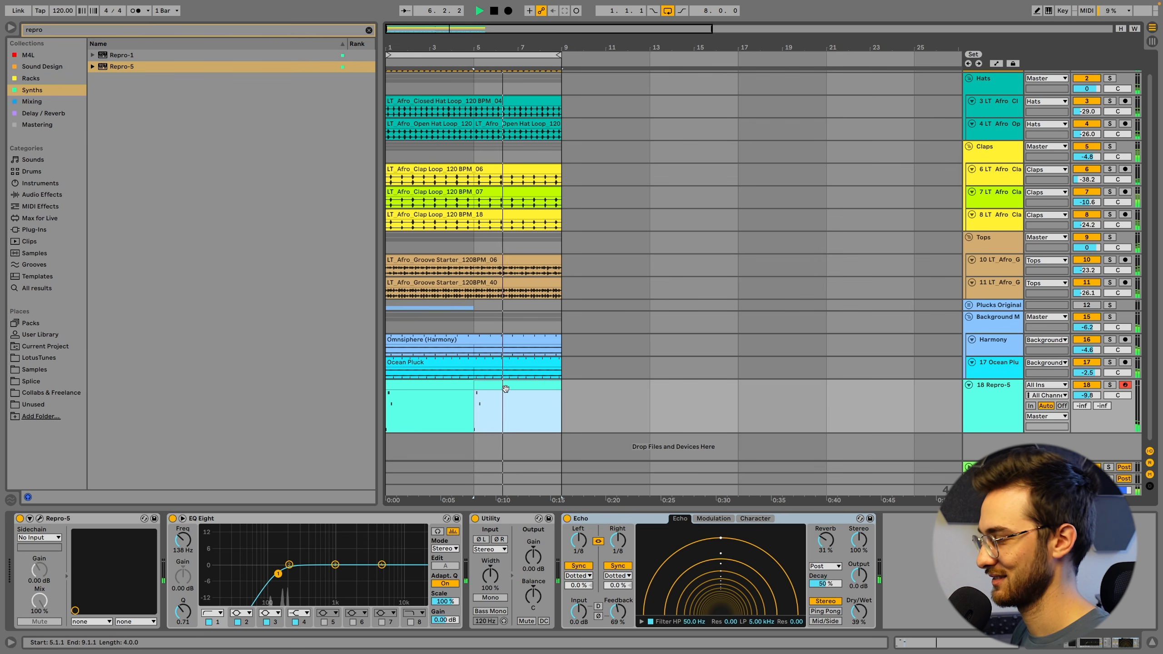
key("space")
left_click(987, 400)
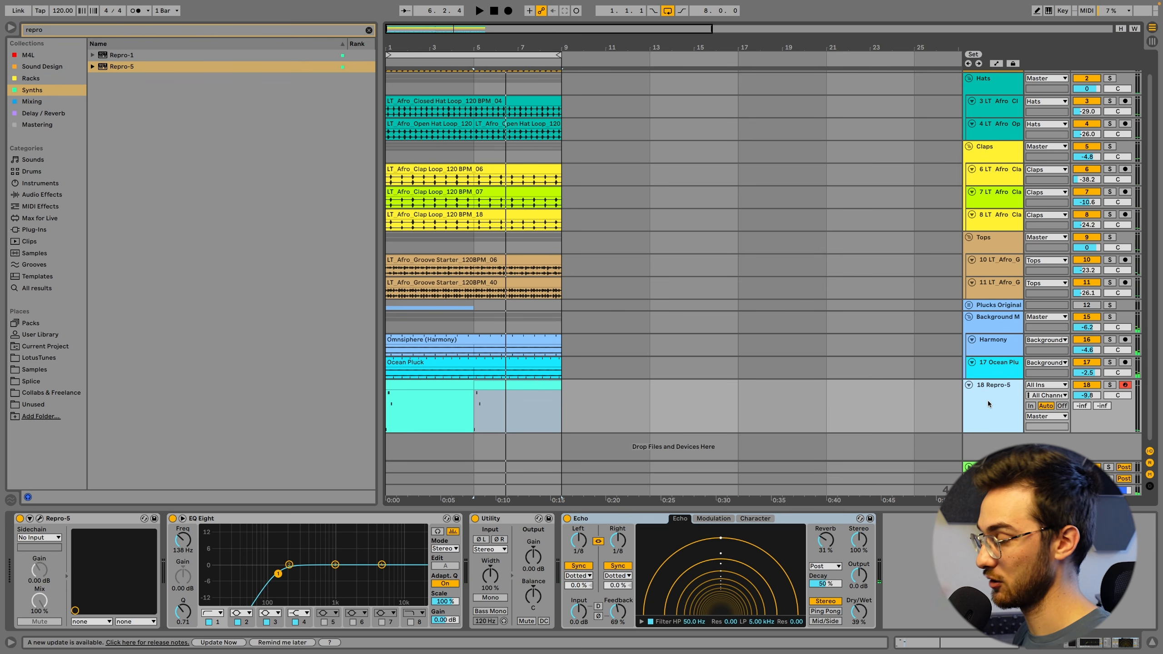
key("super+d")
Set the arrangement grid to 1 Bar and shift the duplicated Repro-5 clips one bar later, spanning bars 2 to 5 and 6 to 9
left_click(618, 413)
right_click(634, 401)
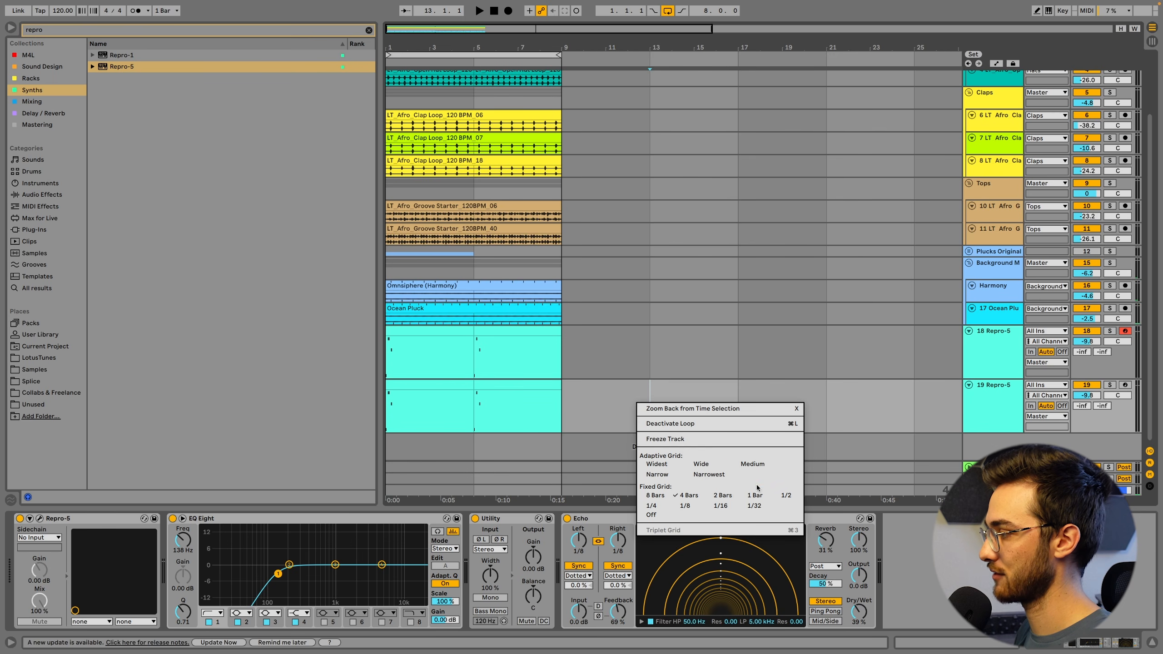
left_click(754, 495)
left_click(417, 385)
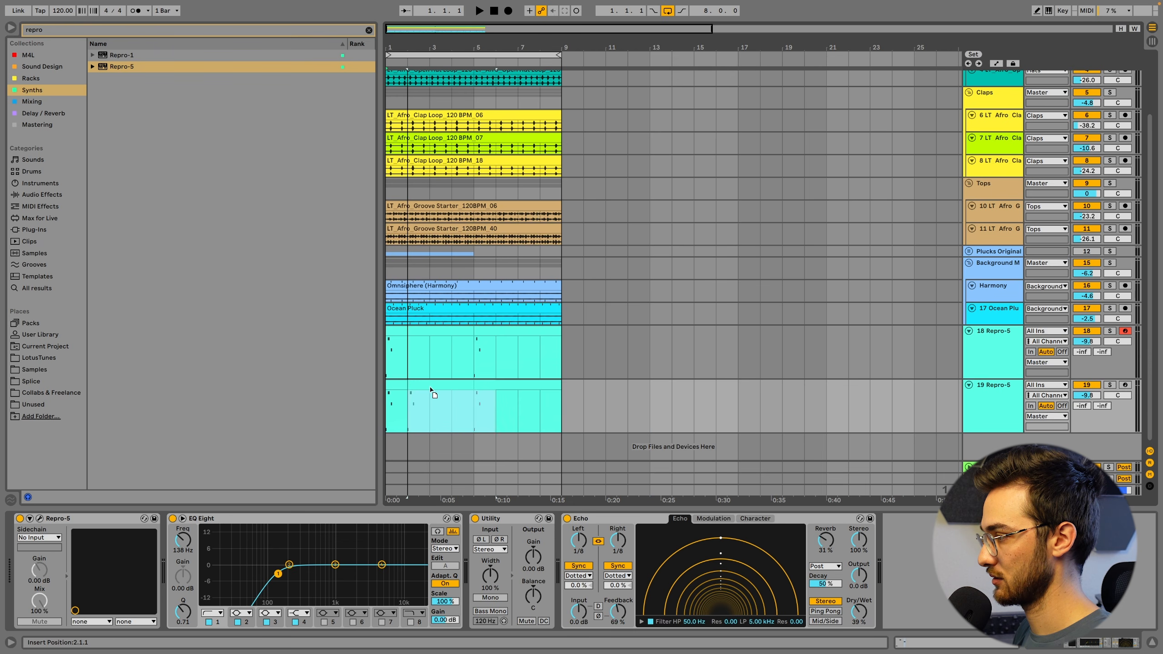
left_click_drag(442, 392, 471, 389)
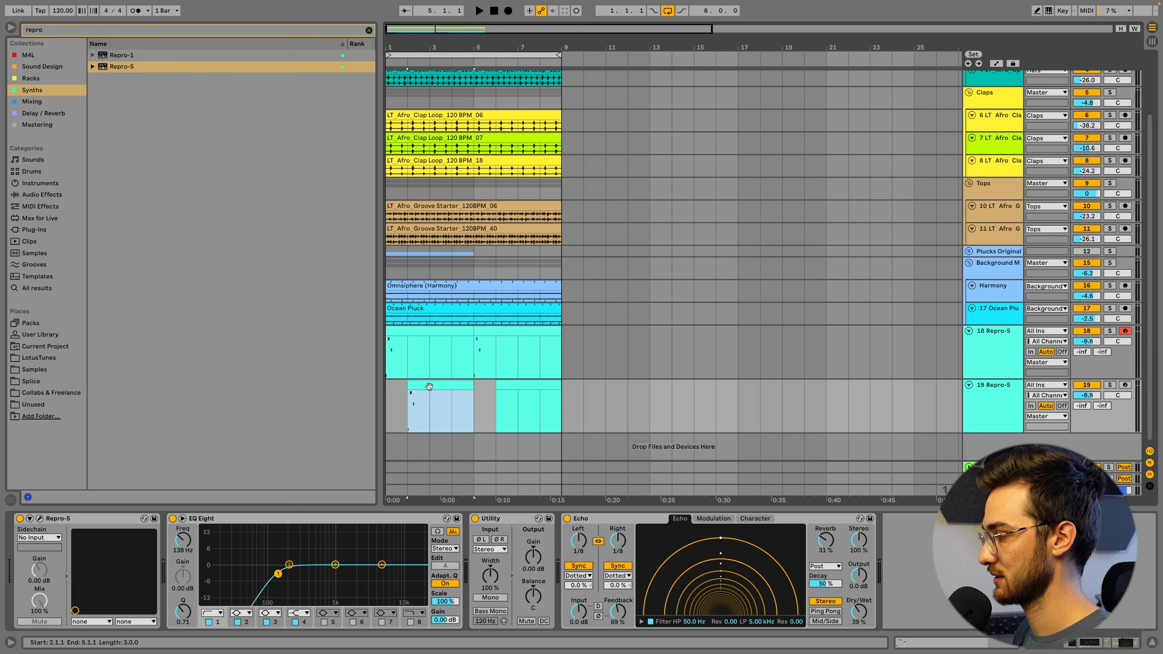
left_click(524, 386)
left_click(420, 368)
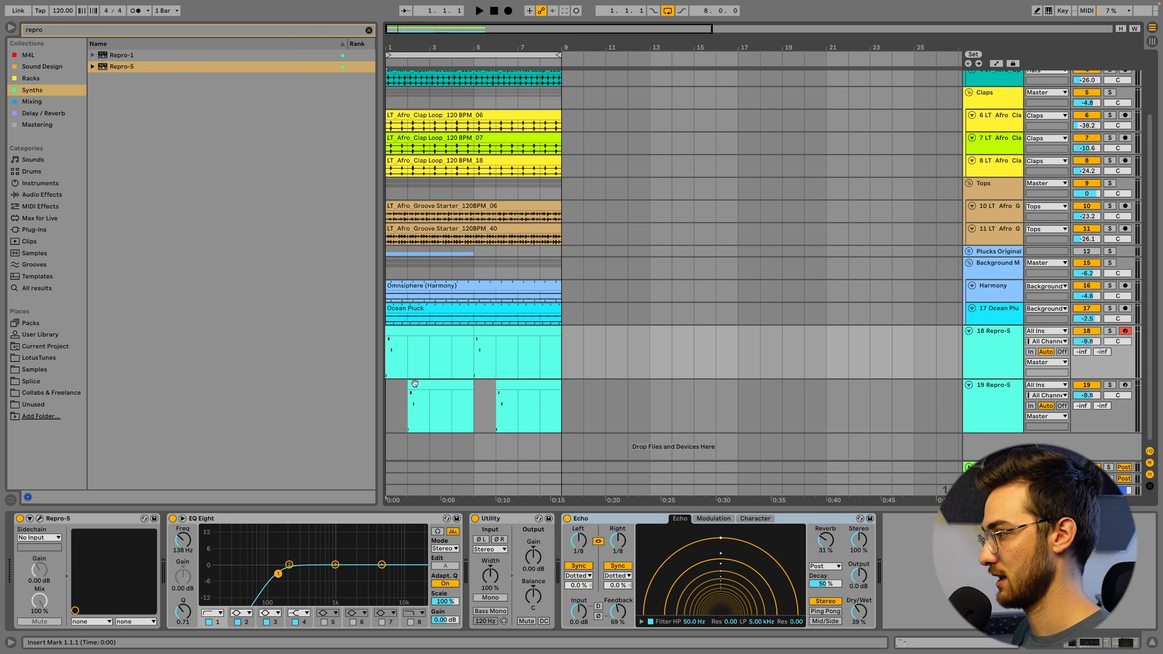
Change the notes in the duplicated track's bar-2 clip to C3, C4 and D3, and play them back
left_click(419, 394)
left_click(423, 386)
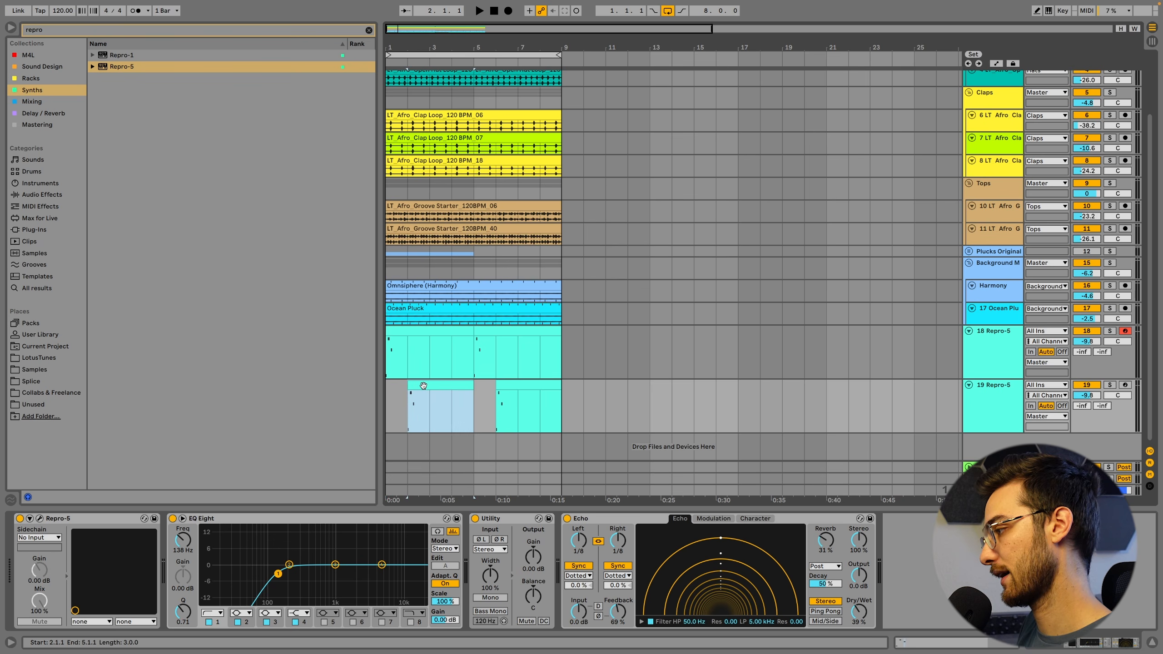
double_click(421, 384)
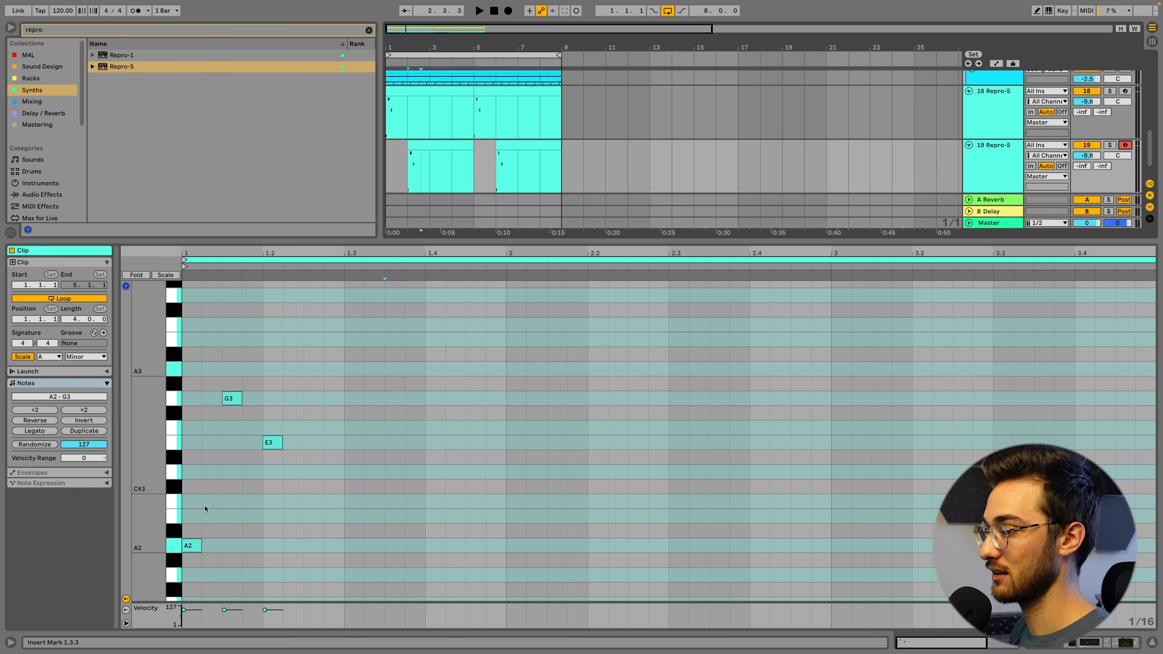
left_click(193, 548)
left_click_drag(271, 444, 271, 474)
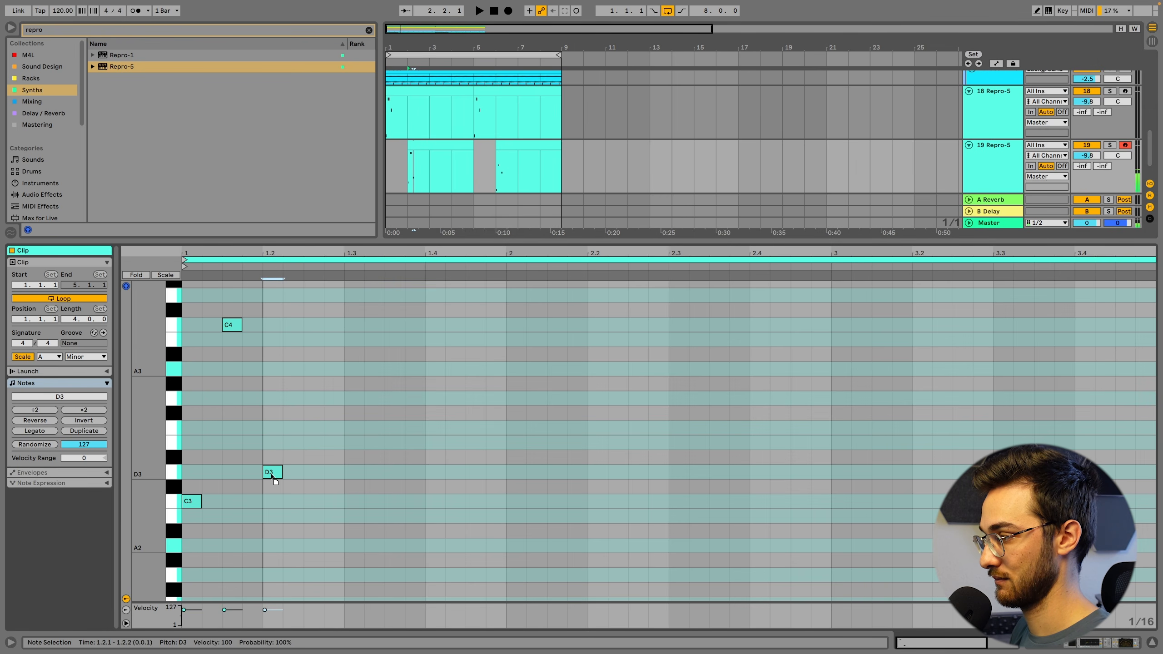
key("space")
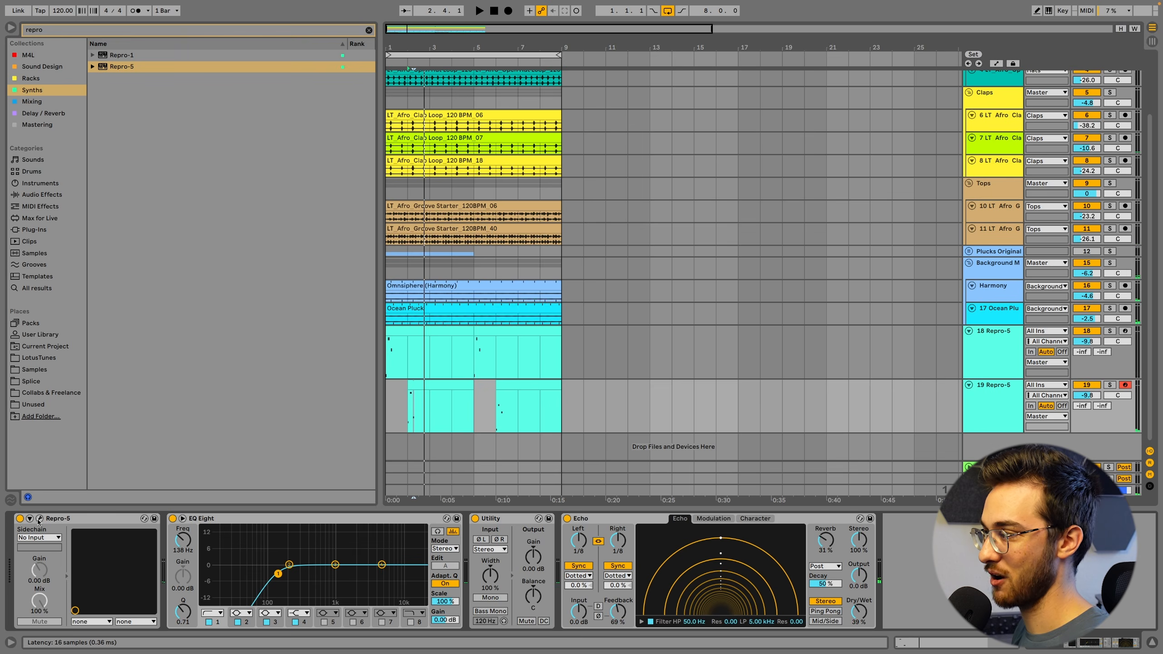
Audition Pianos & Organs presets in the duplicated Repro-5, including EH Chapel Synthorium 2 and EH ReXmod Keys 1, and load JH E-Piano R5
left_click(39, 518)
left_click(443, 228)
key("space")
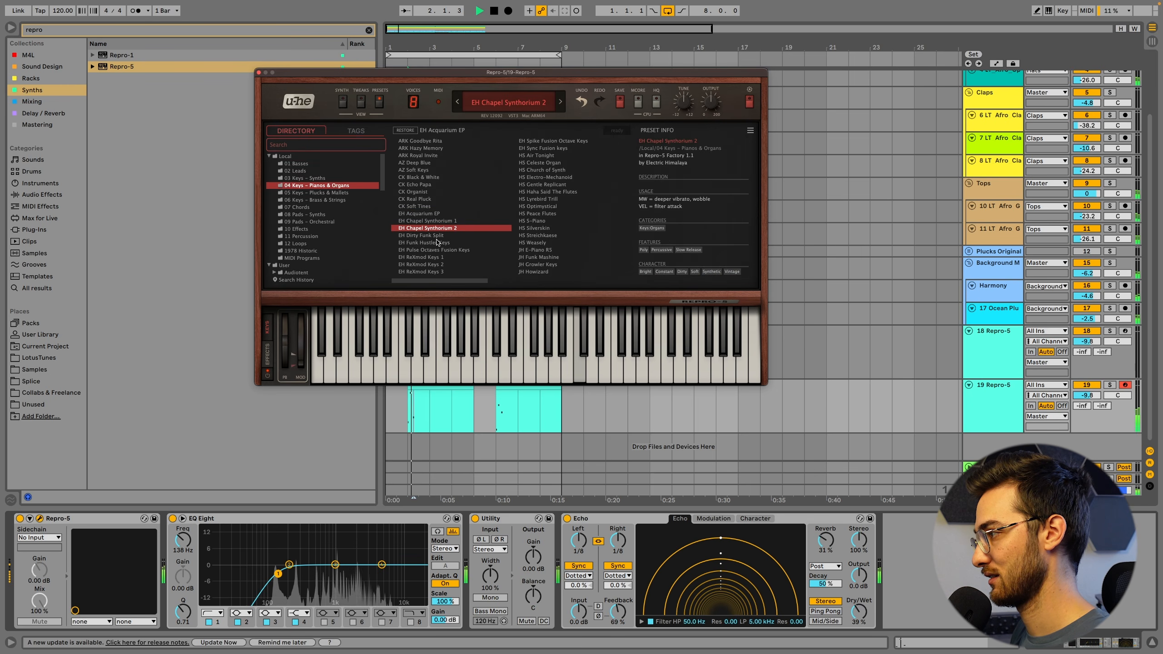
left_click(433, 243)
left_click(433, 251)
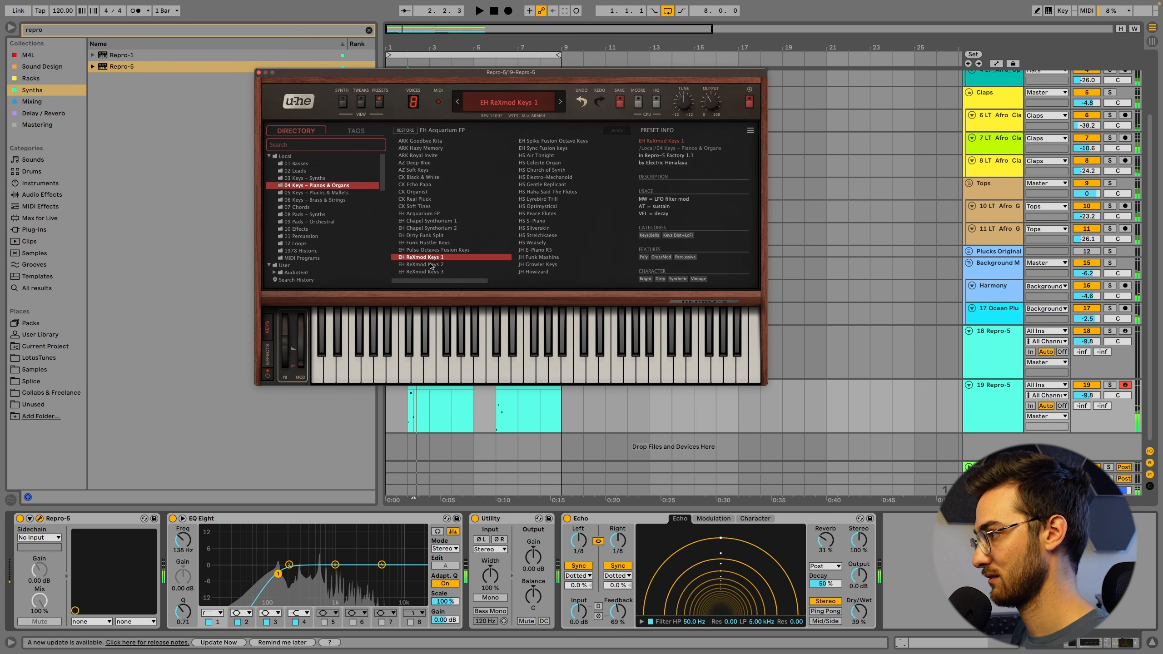
left_click(531, 251)
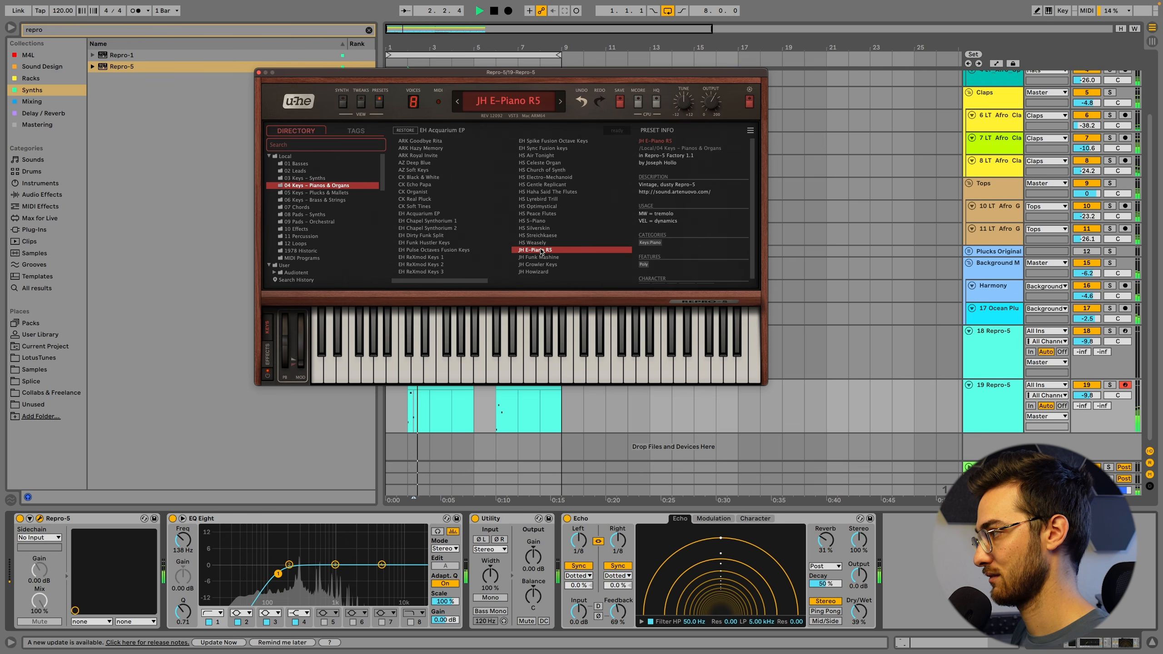
key("space")
key("space")
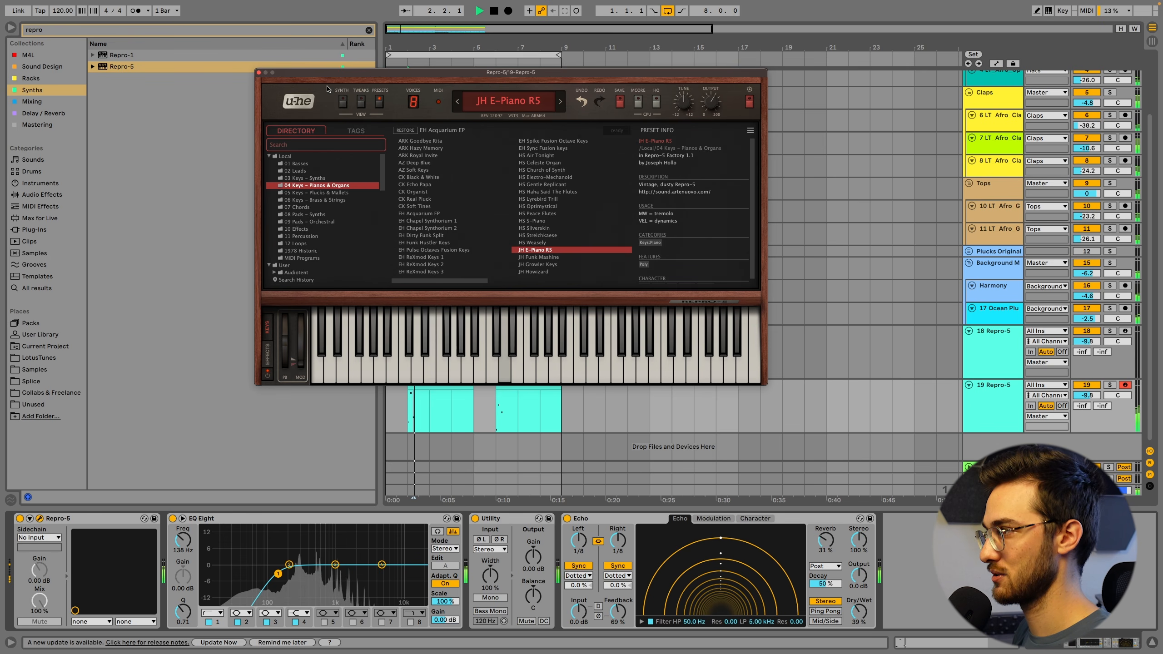
left_click(259, 72)
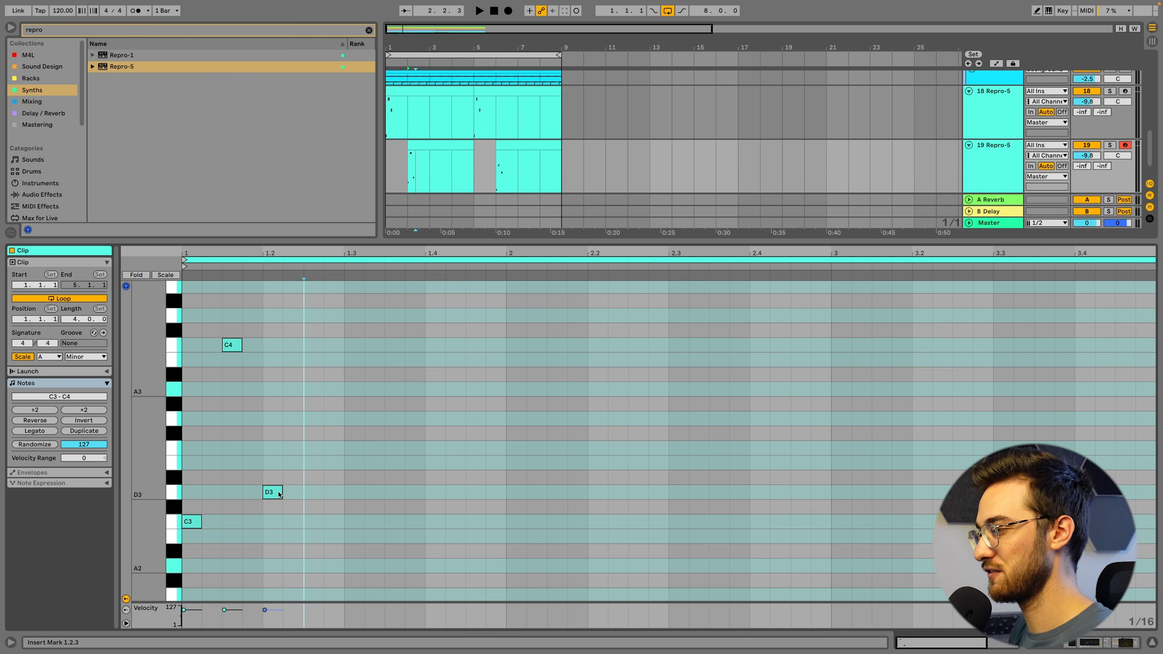
Raise the third note of the bar-2 clip to A3 and copy the revised clip to bar 6
left_click_drag(278, 494, 277, 389)
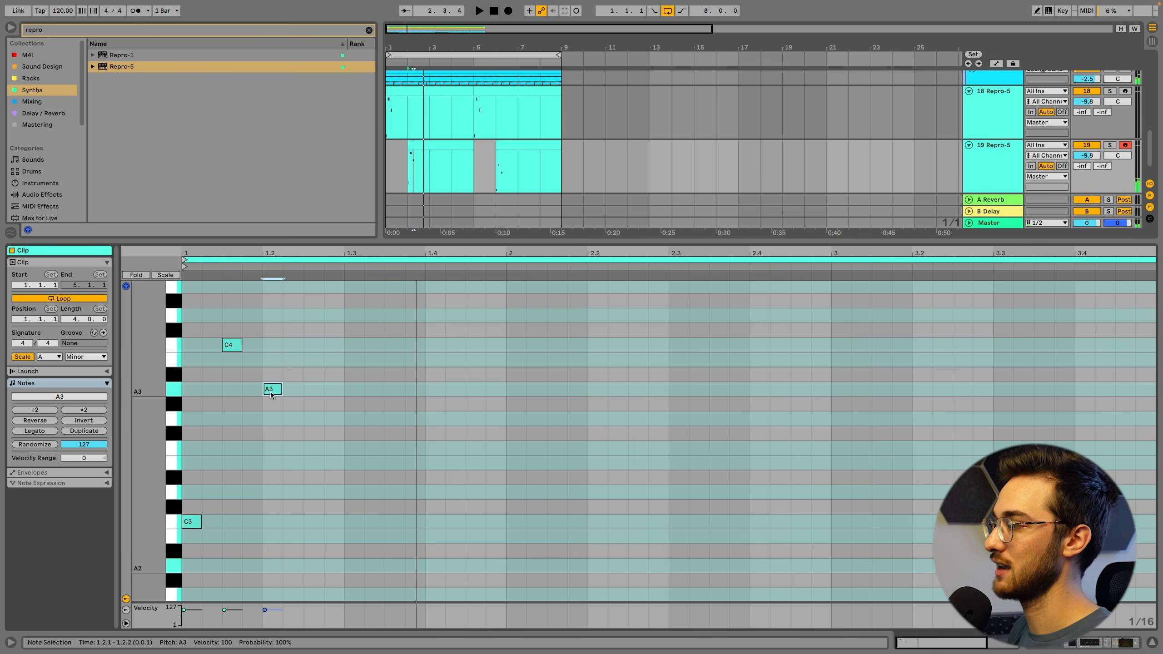
left_click(434, 148)
left_click(511, 154)
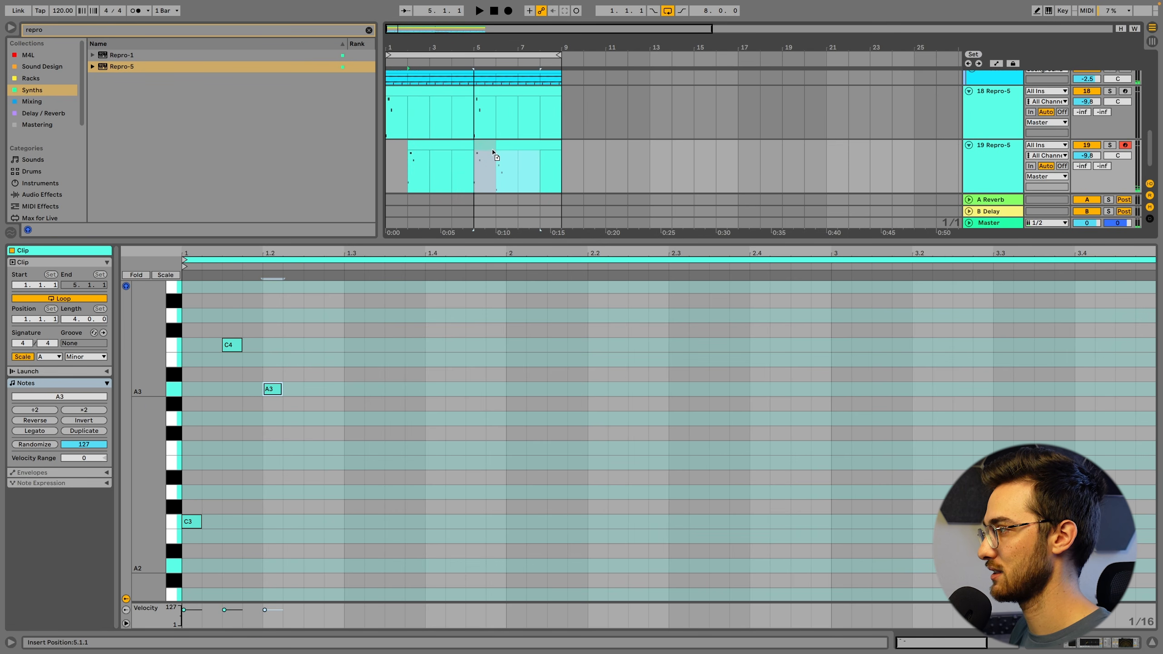
left_click(388, 157)
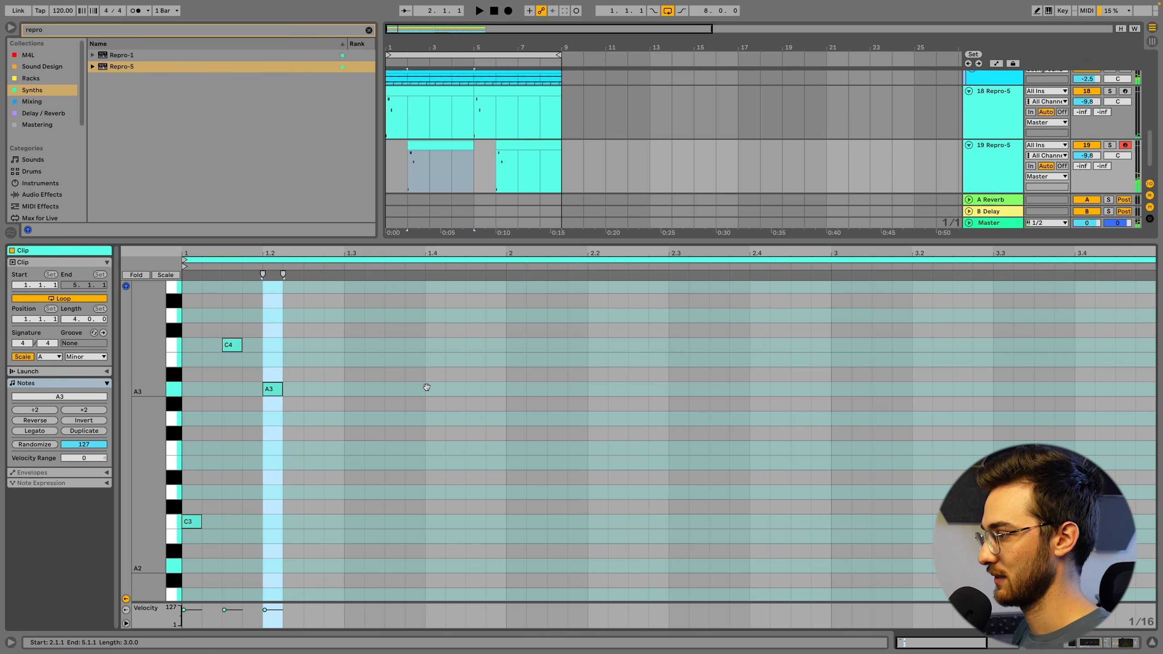
Raise the first note of the bar-2 clip to E4, audition it and update the bar-6 copy
left_click_drag(192, 522, 202, 319)
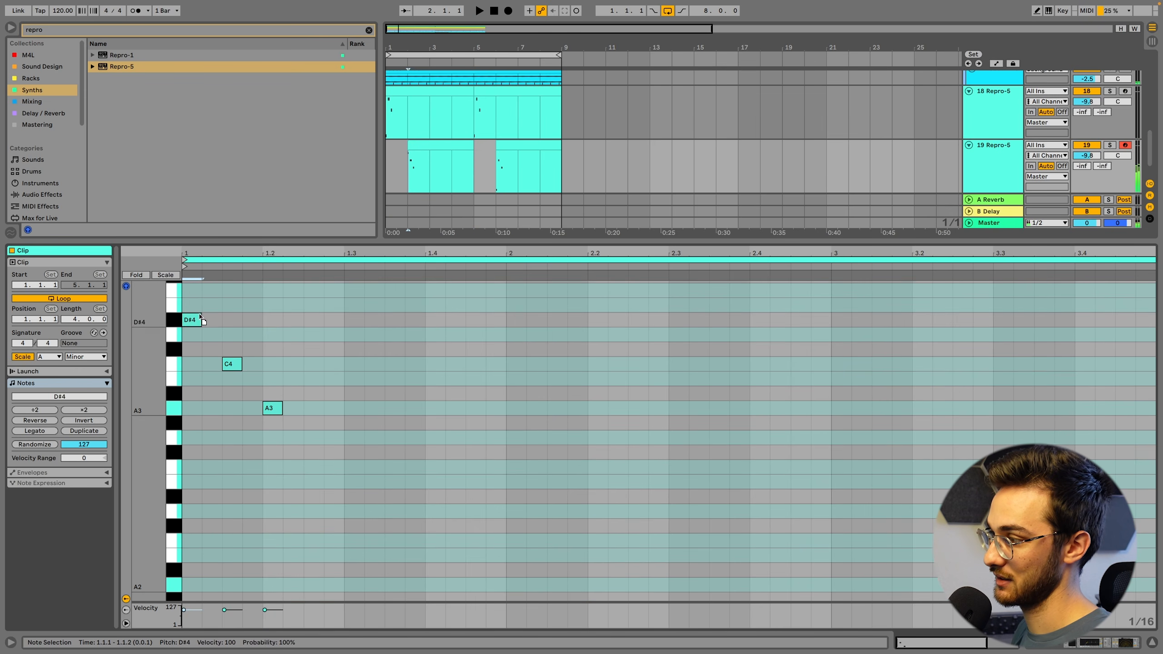
key("space")
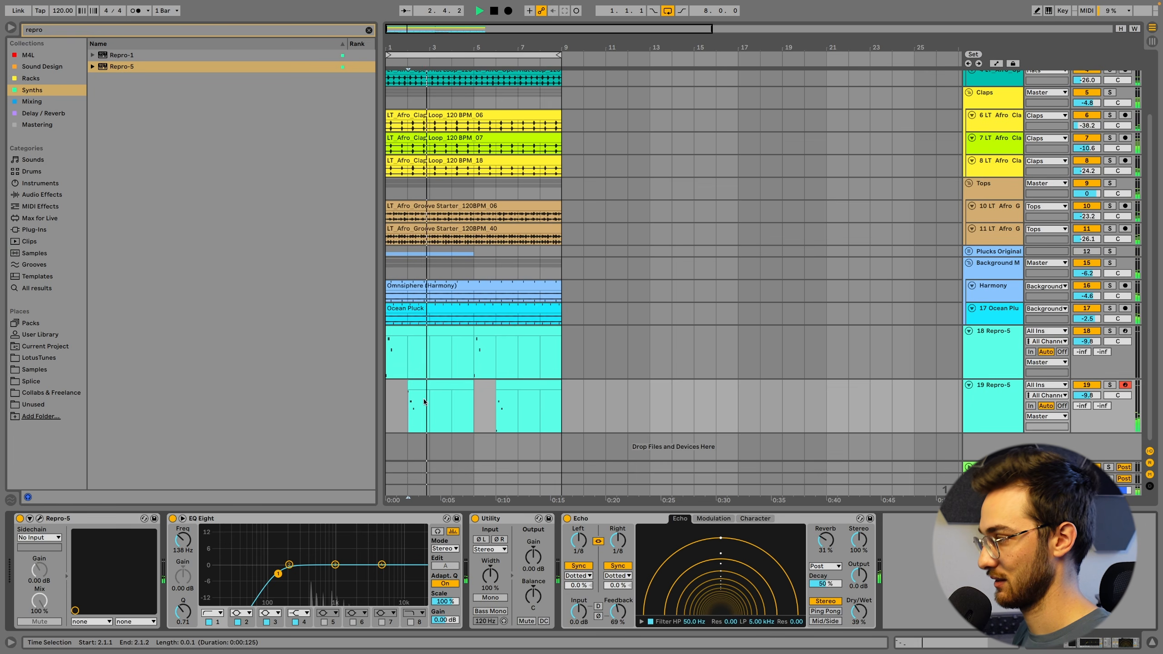
left_click(505, 388)
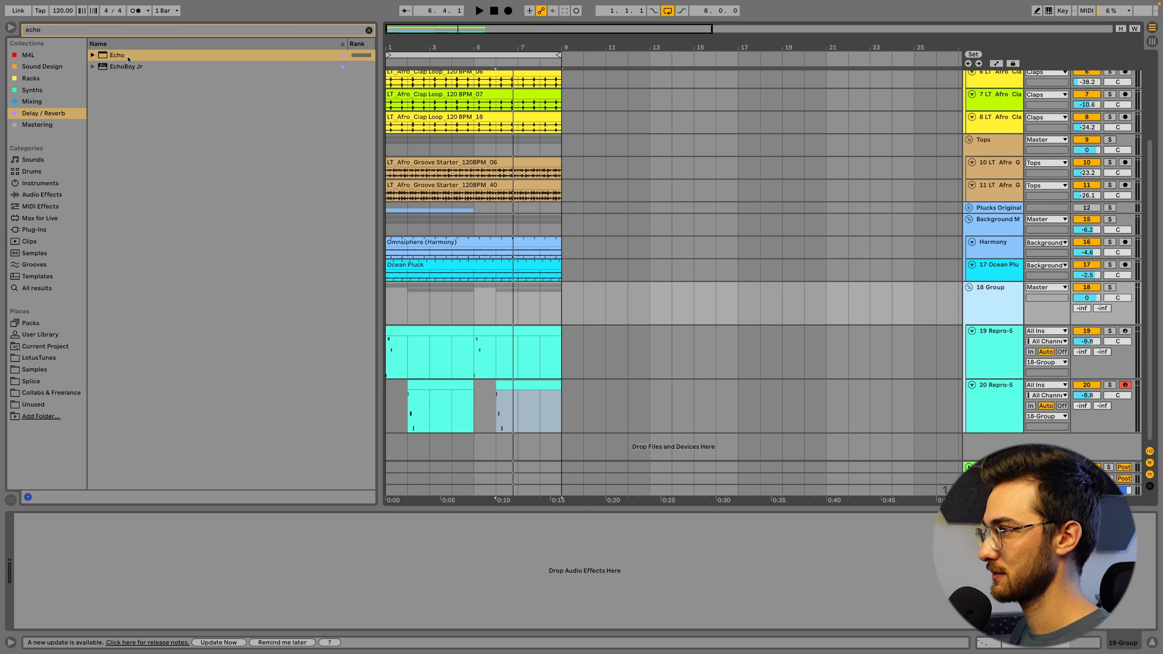
Add Echo to the group of both Repro-5 tracks with Feedback at 64%, Reverb at 38% and Dry/Wet at 43%
double_click(110, 55)
left_click_drag(67, 610, 66, 604)
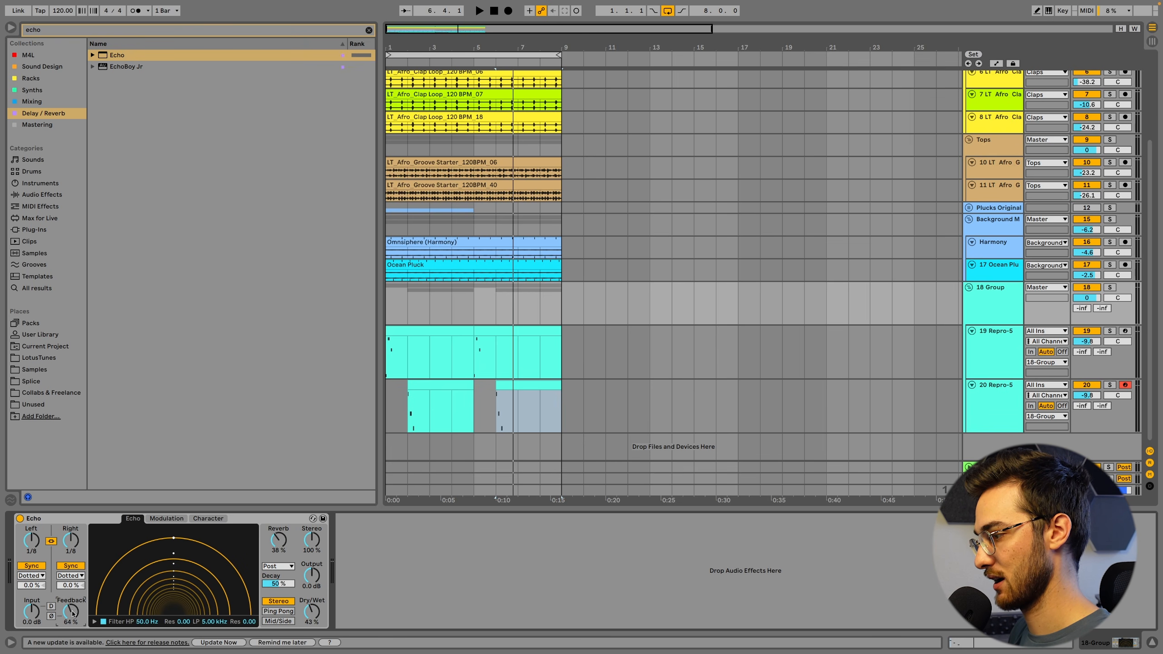
key("space")
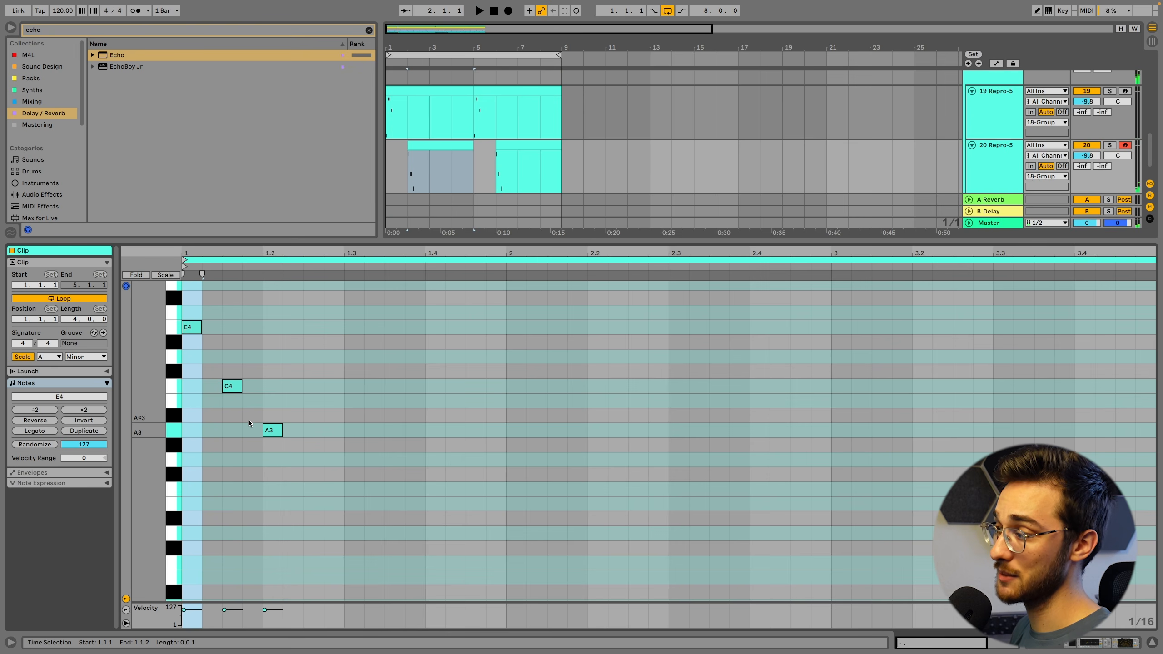
Delete the E4 and C4 notes from the second Repro-5 track's pattern, keeping only A3, and audition it
left_click_drag(249, 420, 177, 331)
key("Delete")
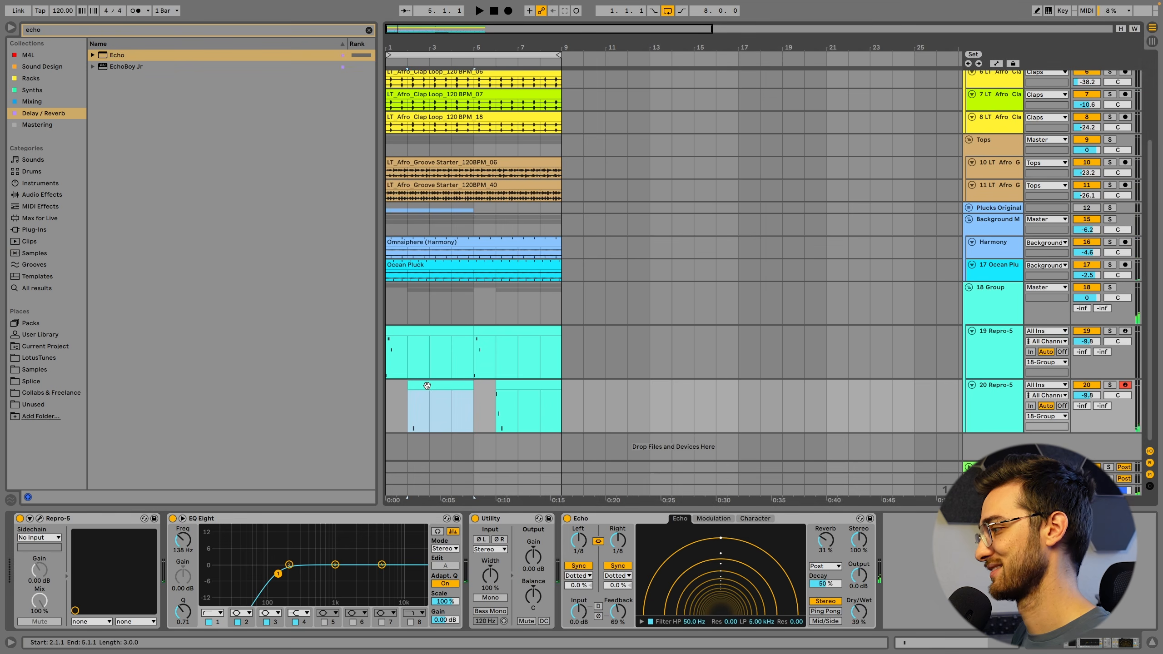
key("space")
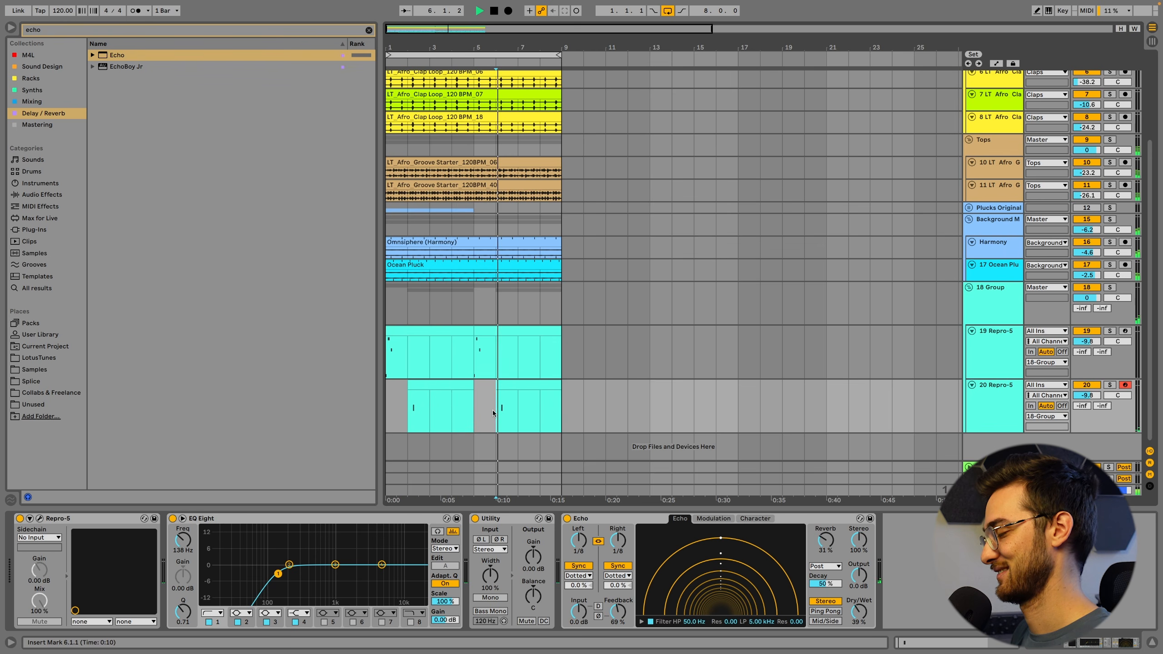
key("space")
Add a sixteenth B3 note at 1.2.3 in the bar-2 clip, copy the clip to bar 6 and audition the loop
double_click(429, 385)
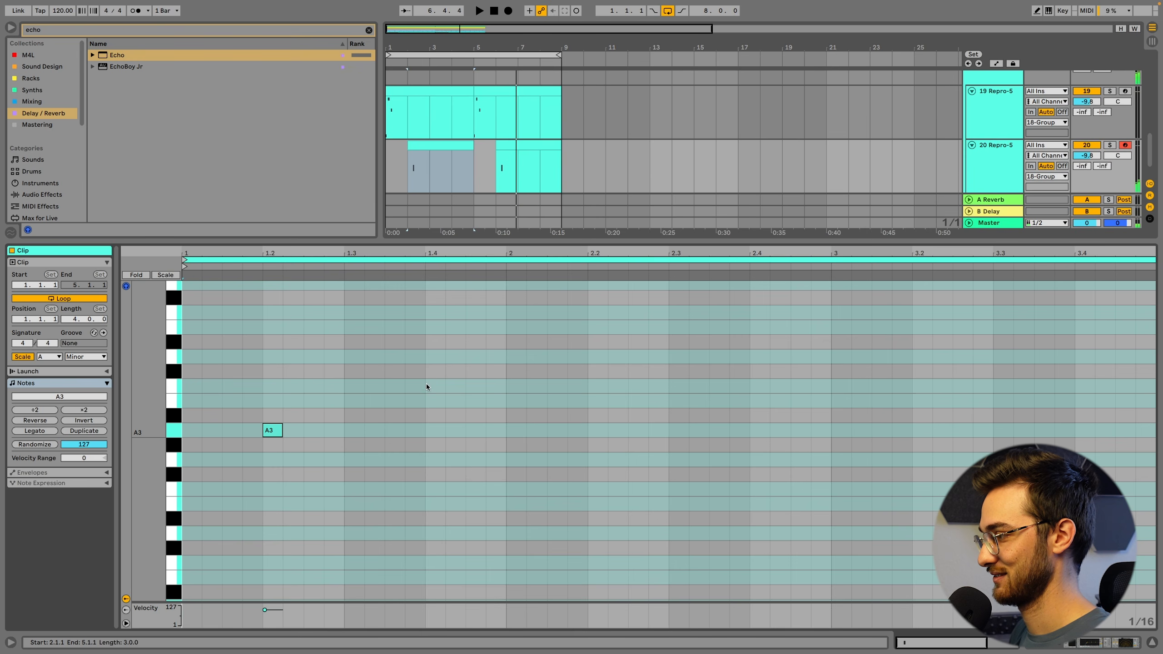
double_click(317, 402)
key("shift+Tab")
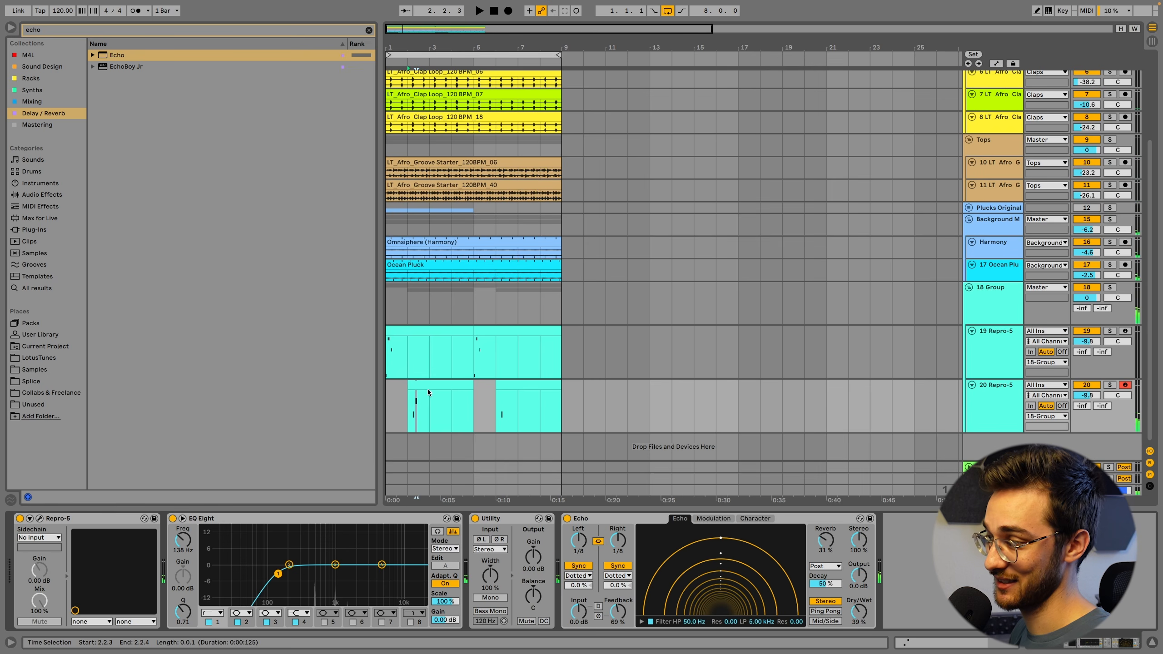
left_click_drag(428, 388, 518, 398)
left_click(489, 400)
key("space")
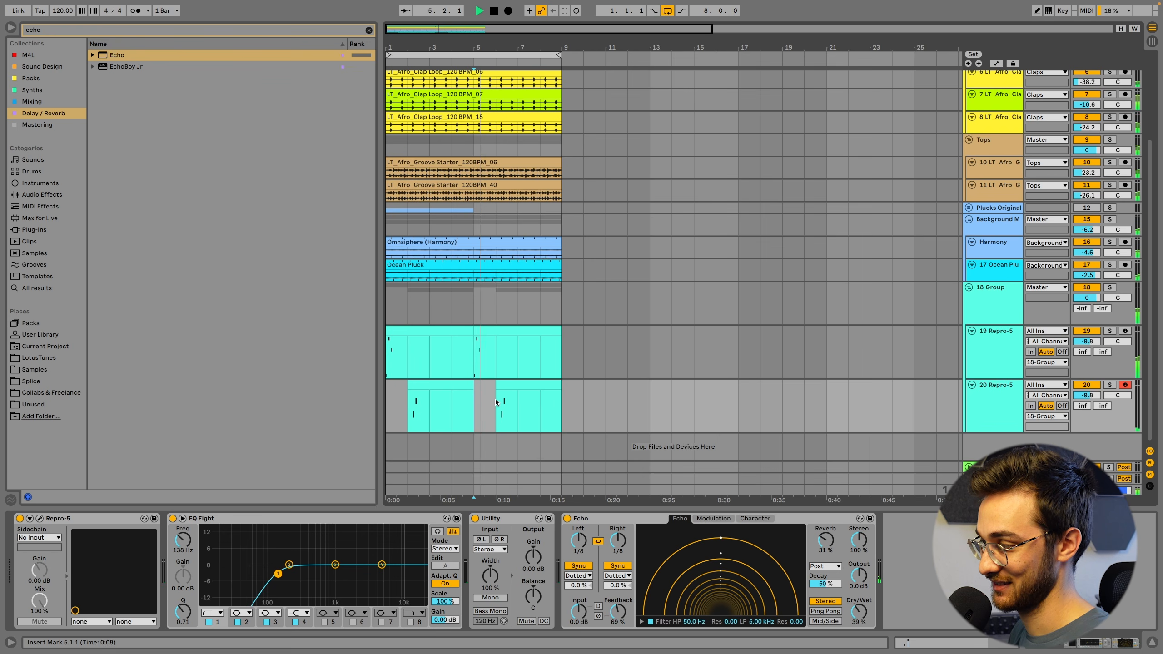
left_click(496, 397)
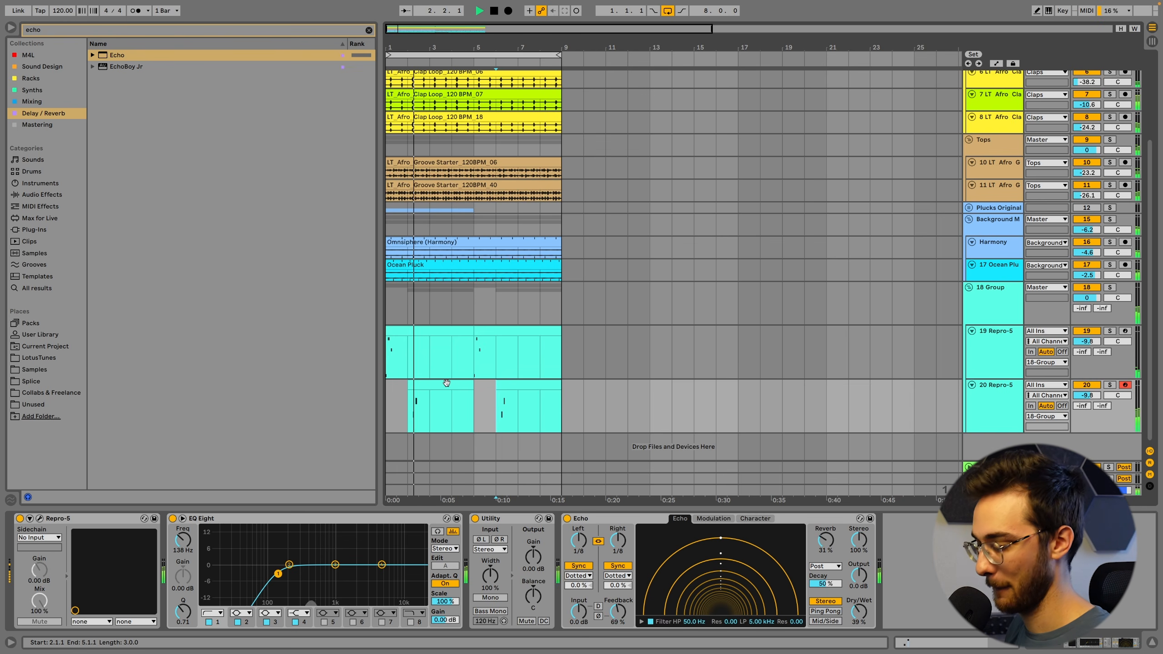
key("space")
left_click(433, 384)
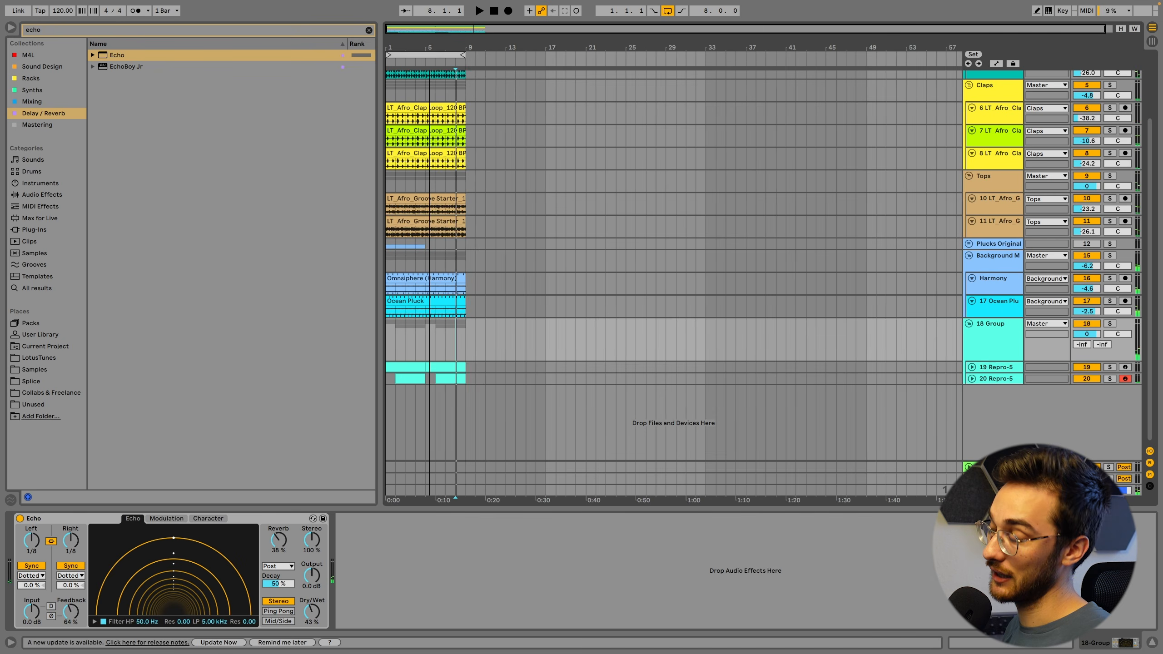
Duplicate the full eight-bar arrangement three times and extend the loop to 32 bars
key("ctrl+a")
key("ctrl+d")
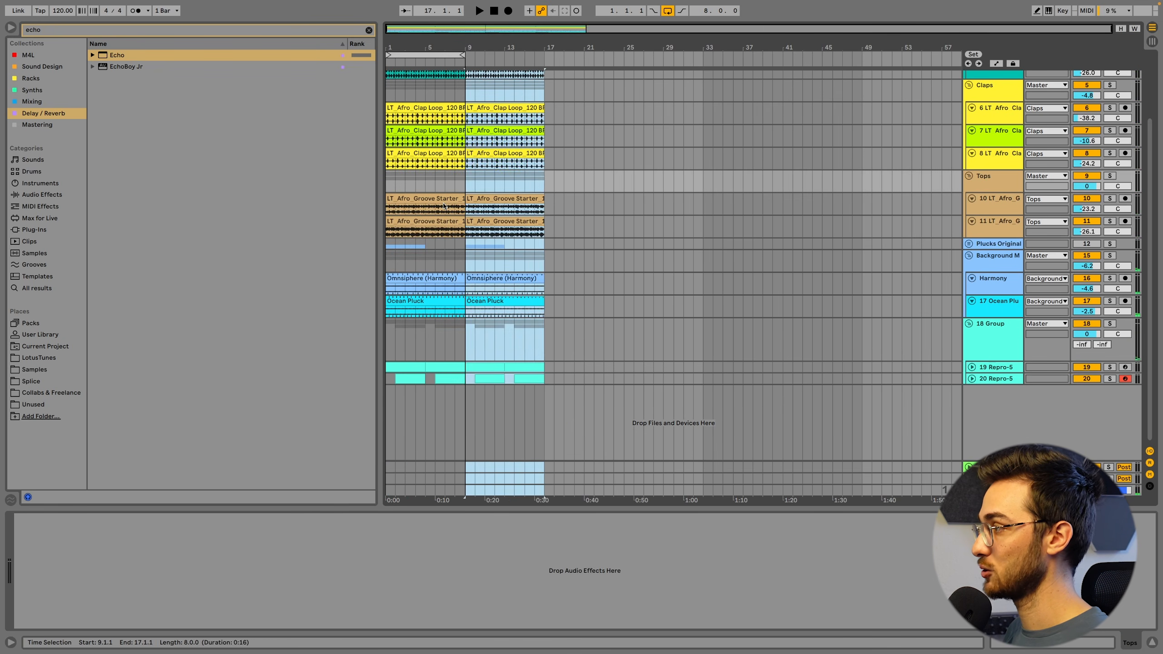
key("ctrl+d")
key("ctrl+d")
left_click_drag(463, 54, 703, 77)
Delete all Repro-5 clips between bars 1 and 17, and audition the arrangement from bar 1 and from bar 17
left_click(471, 266)
scroll(472, 270, "up", 1)
left_click(400, 297)
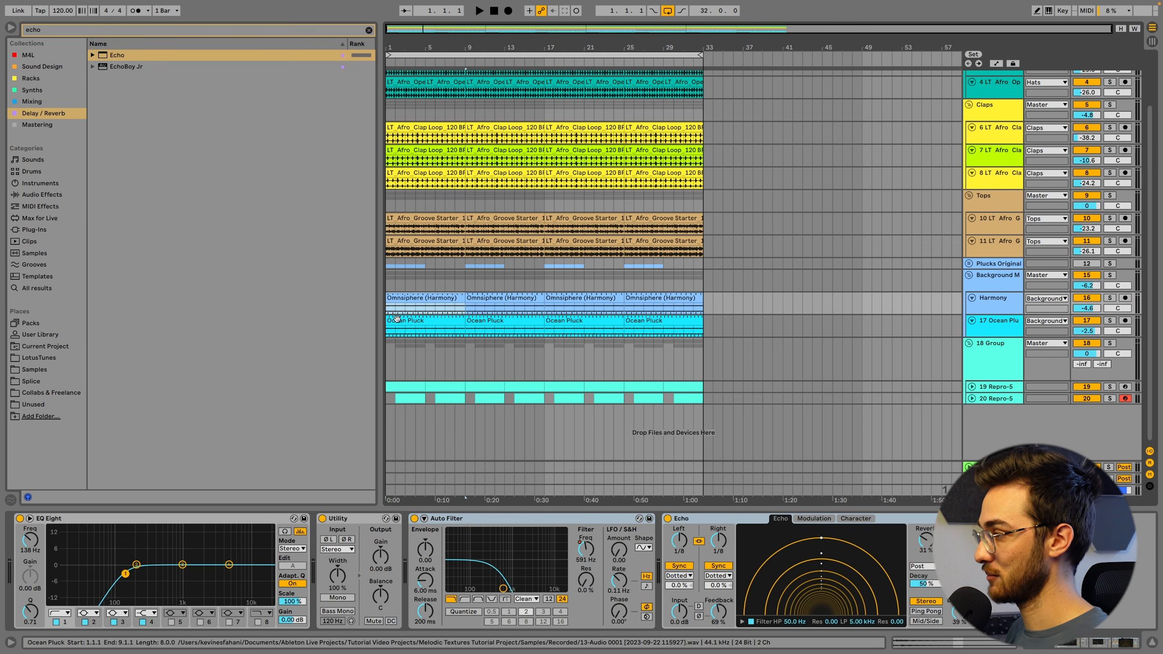
left_click_drag(392, 381, 464, 399)
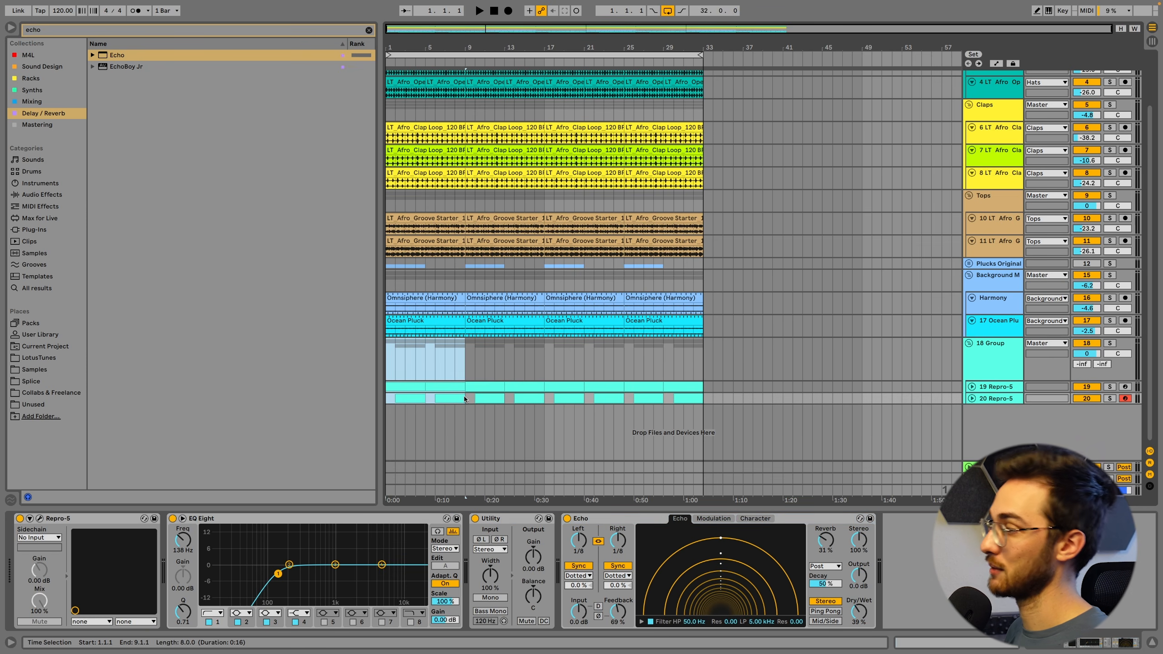
left_click(544, 401, "shift")
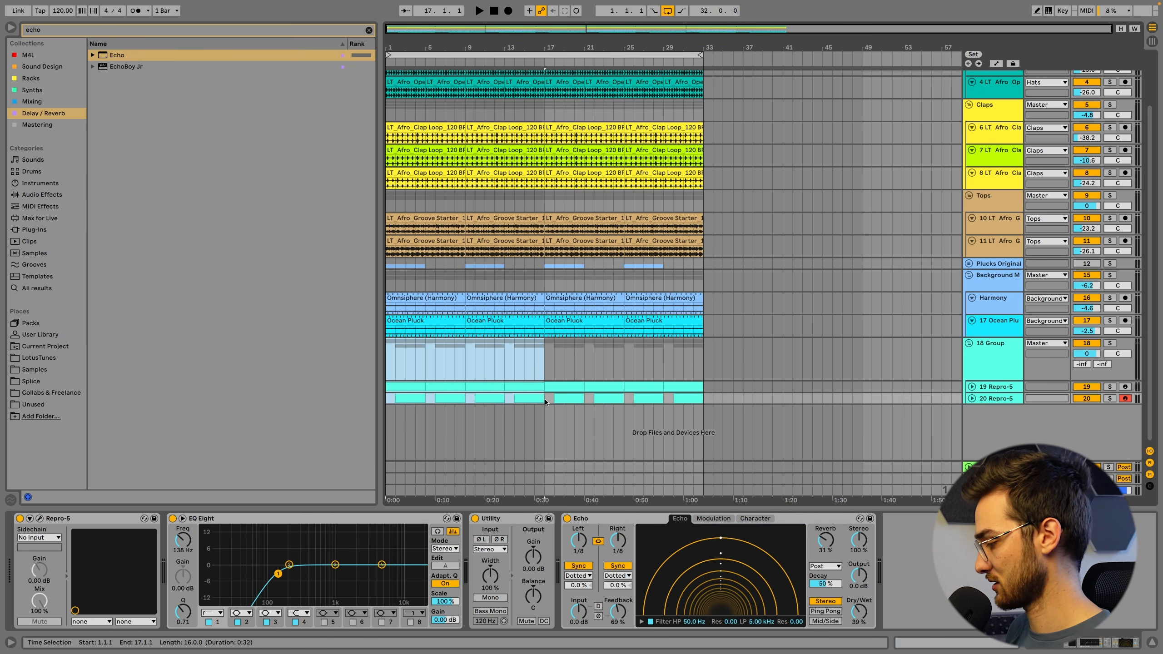
key("Delete")
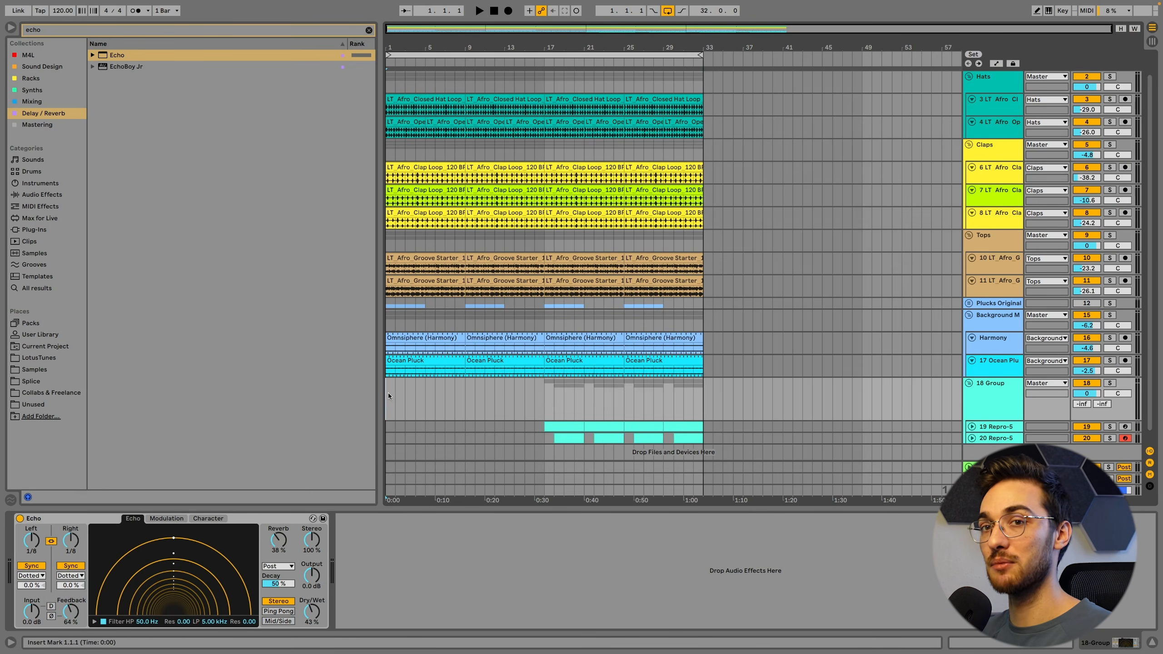
key("space")
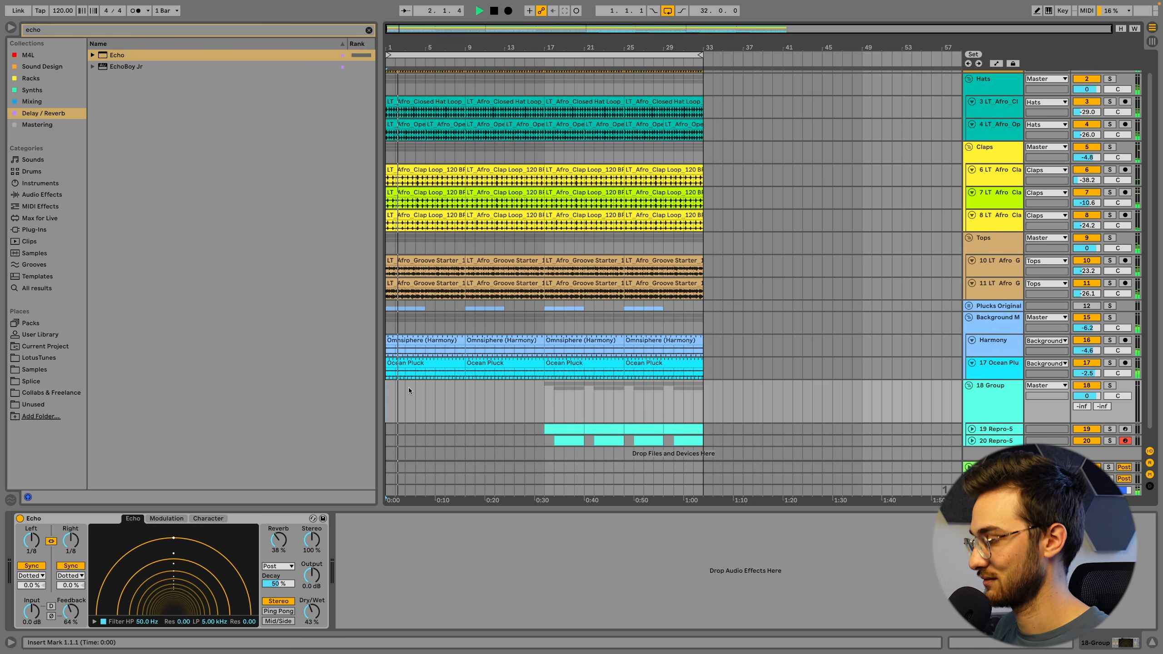
left_click(544, 402)
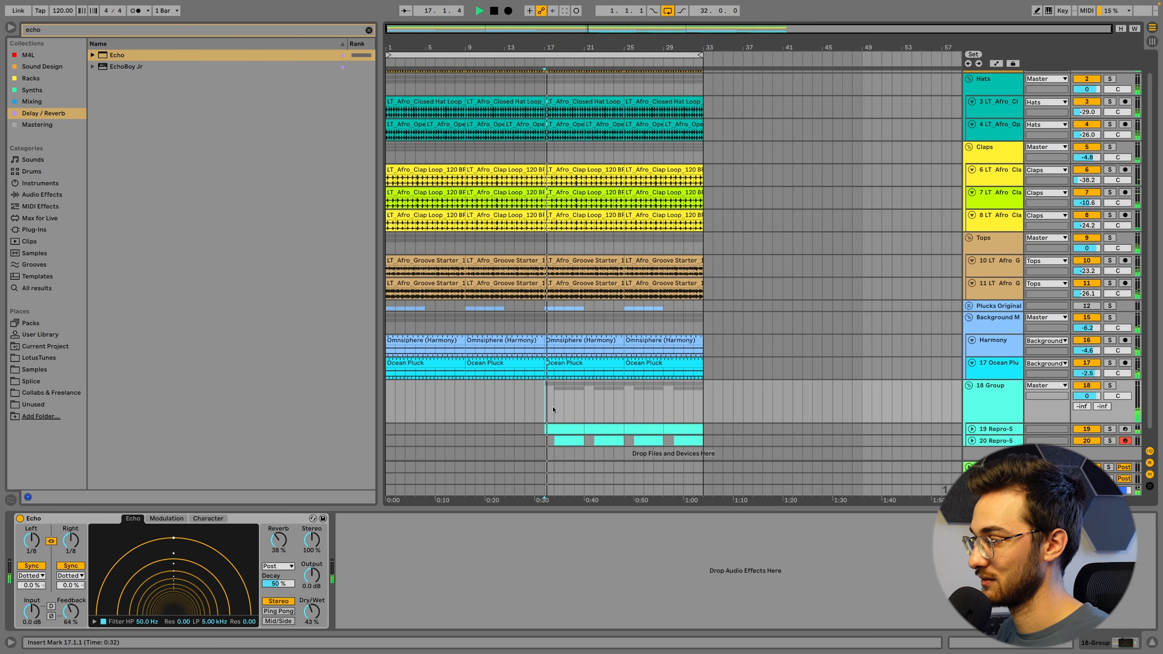